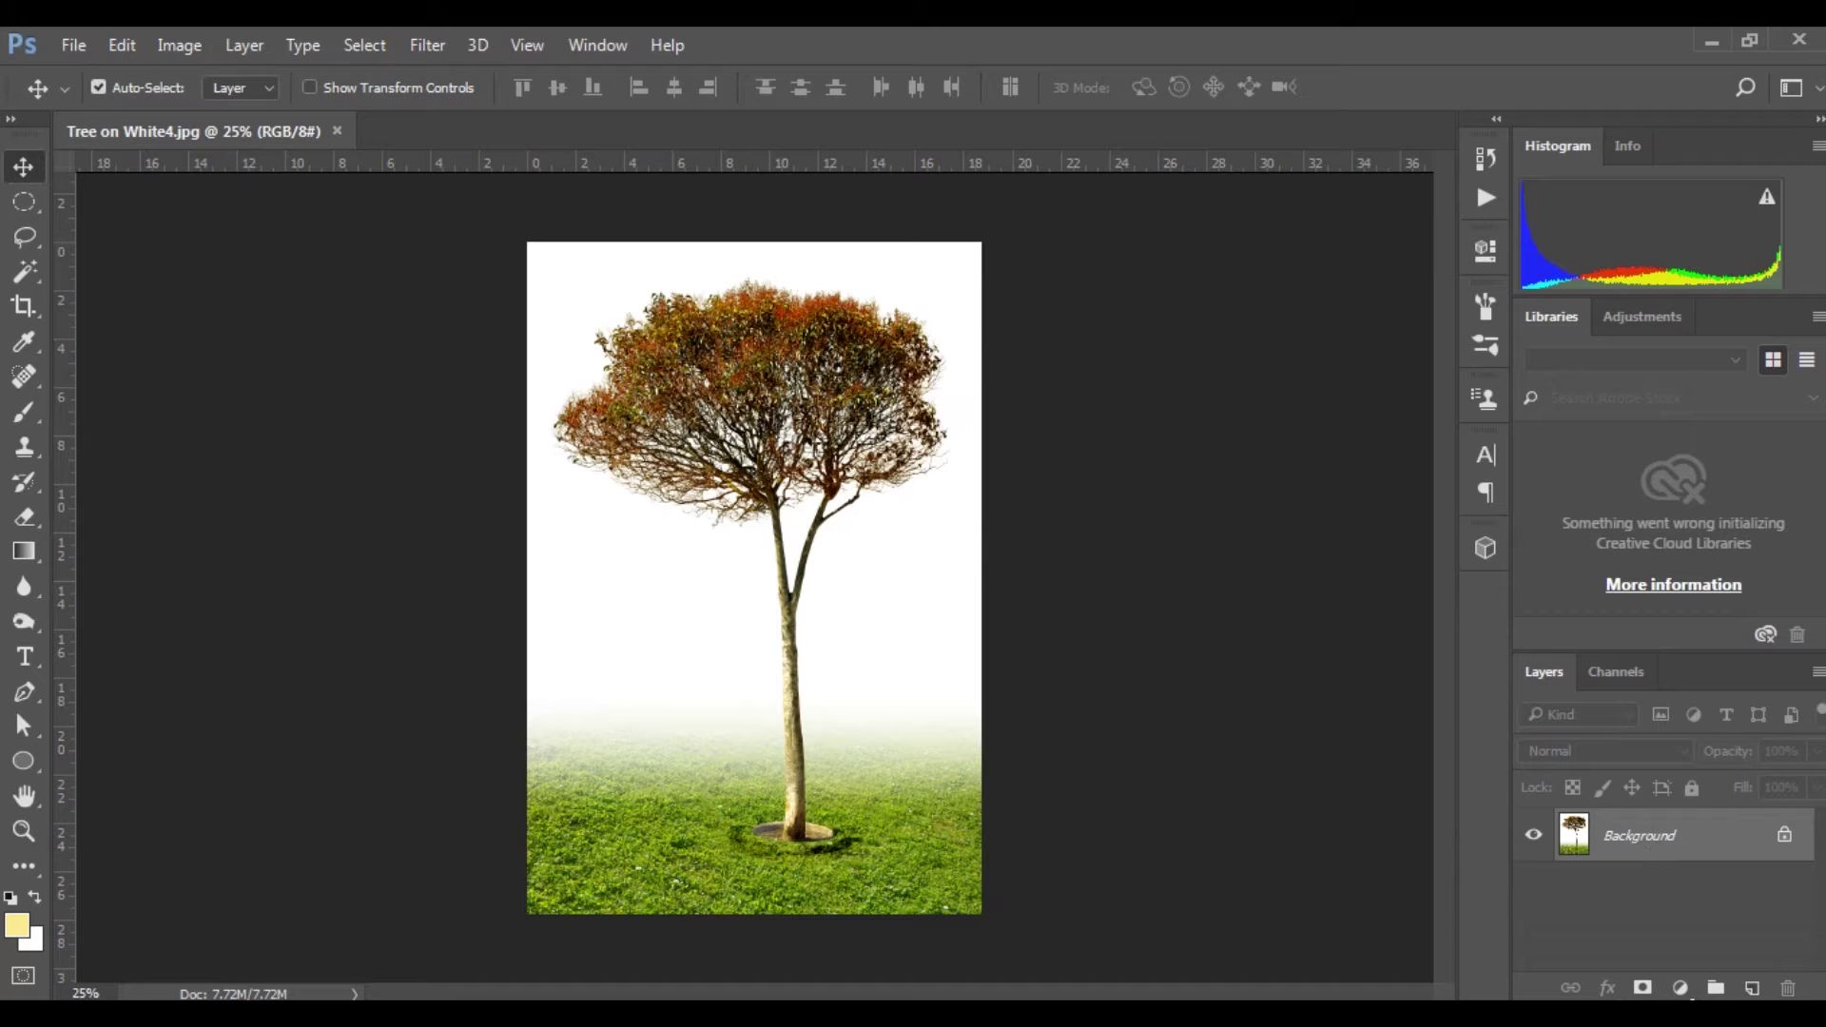
- Add a new Layer 1, unlock the Background as Layer 0, and move the photo above Layer 1
left_click(1752, 988)
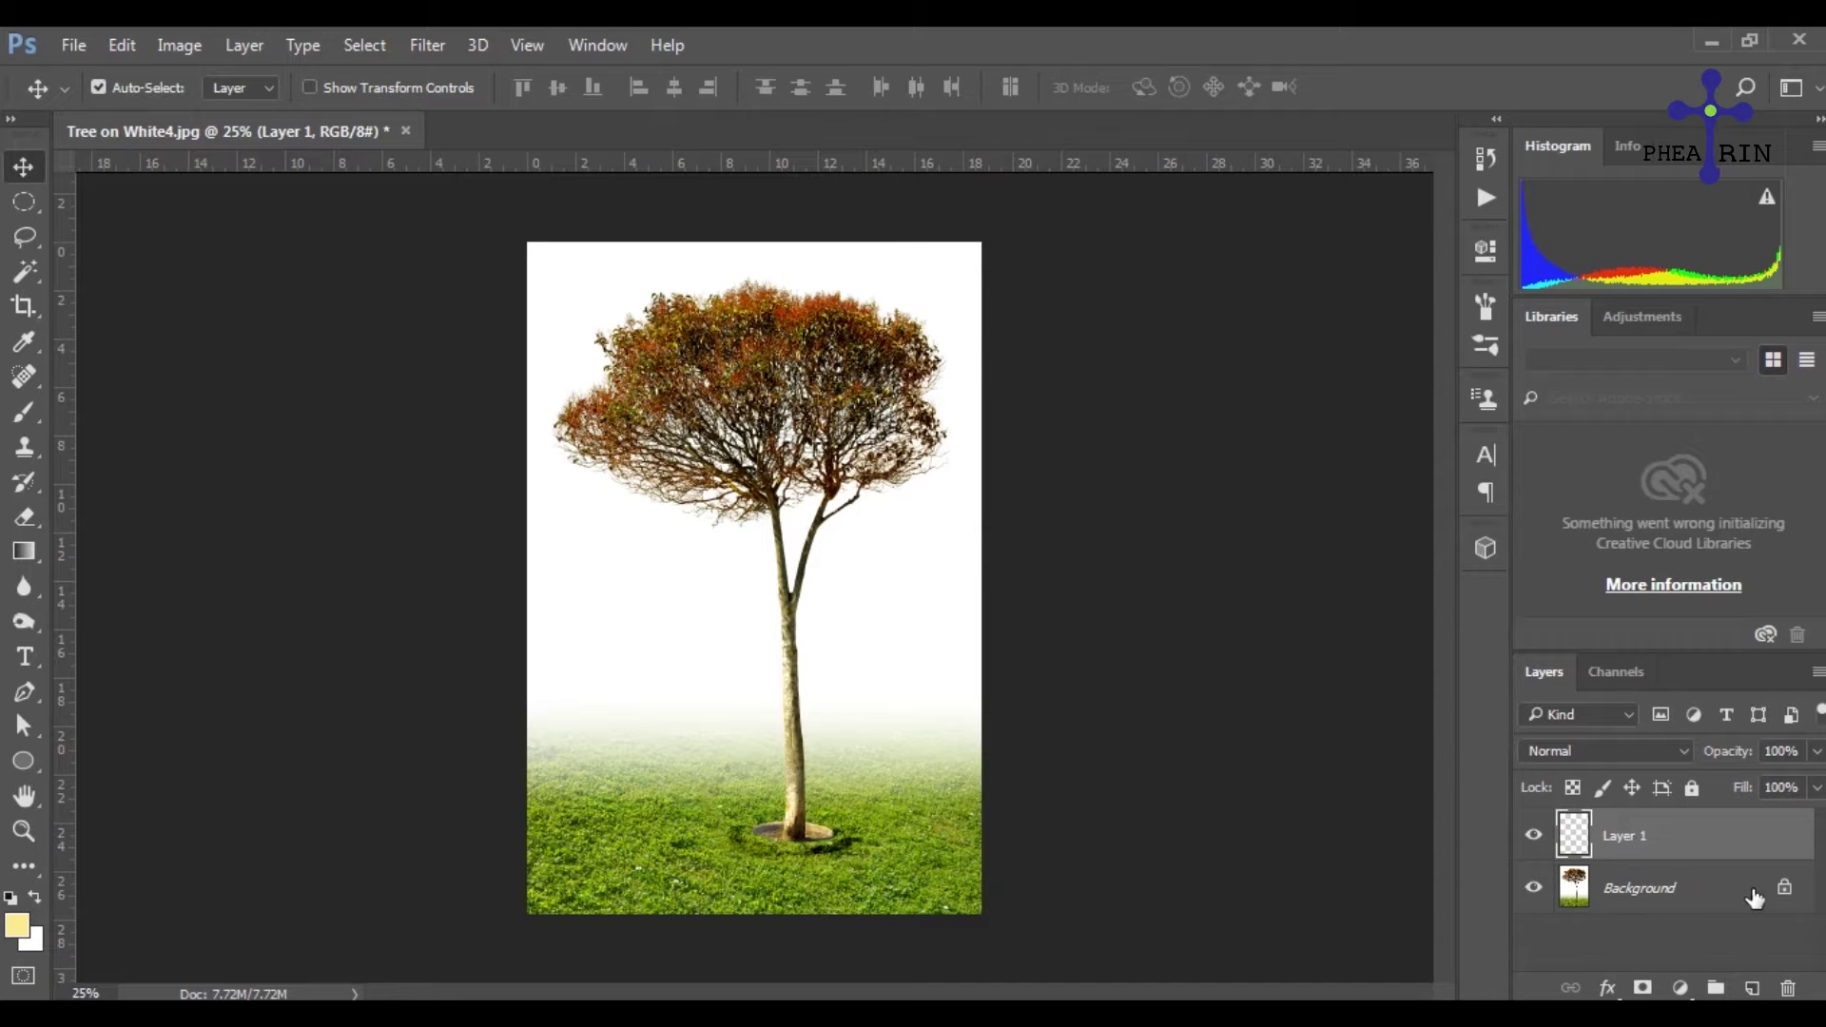
left_click(1779, 889)
left_click_drag(1653, 902, 1614, 834)
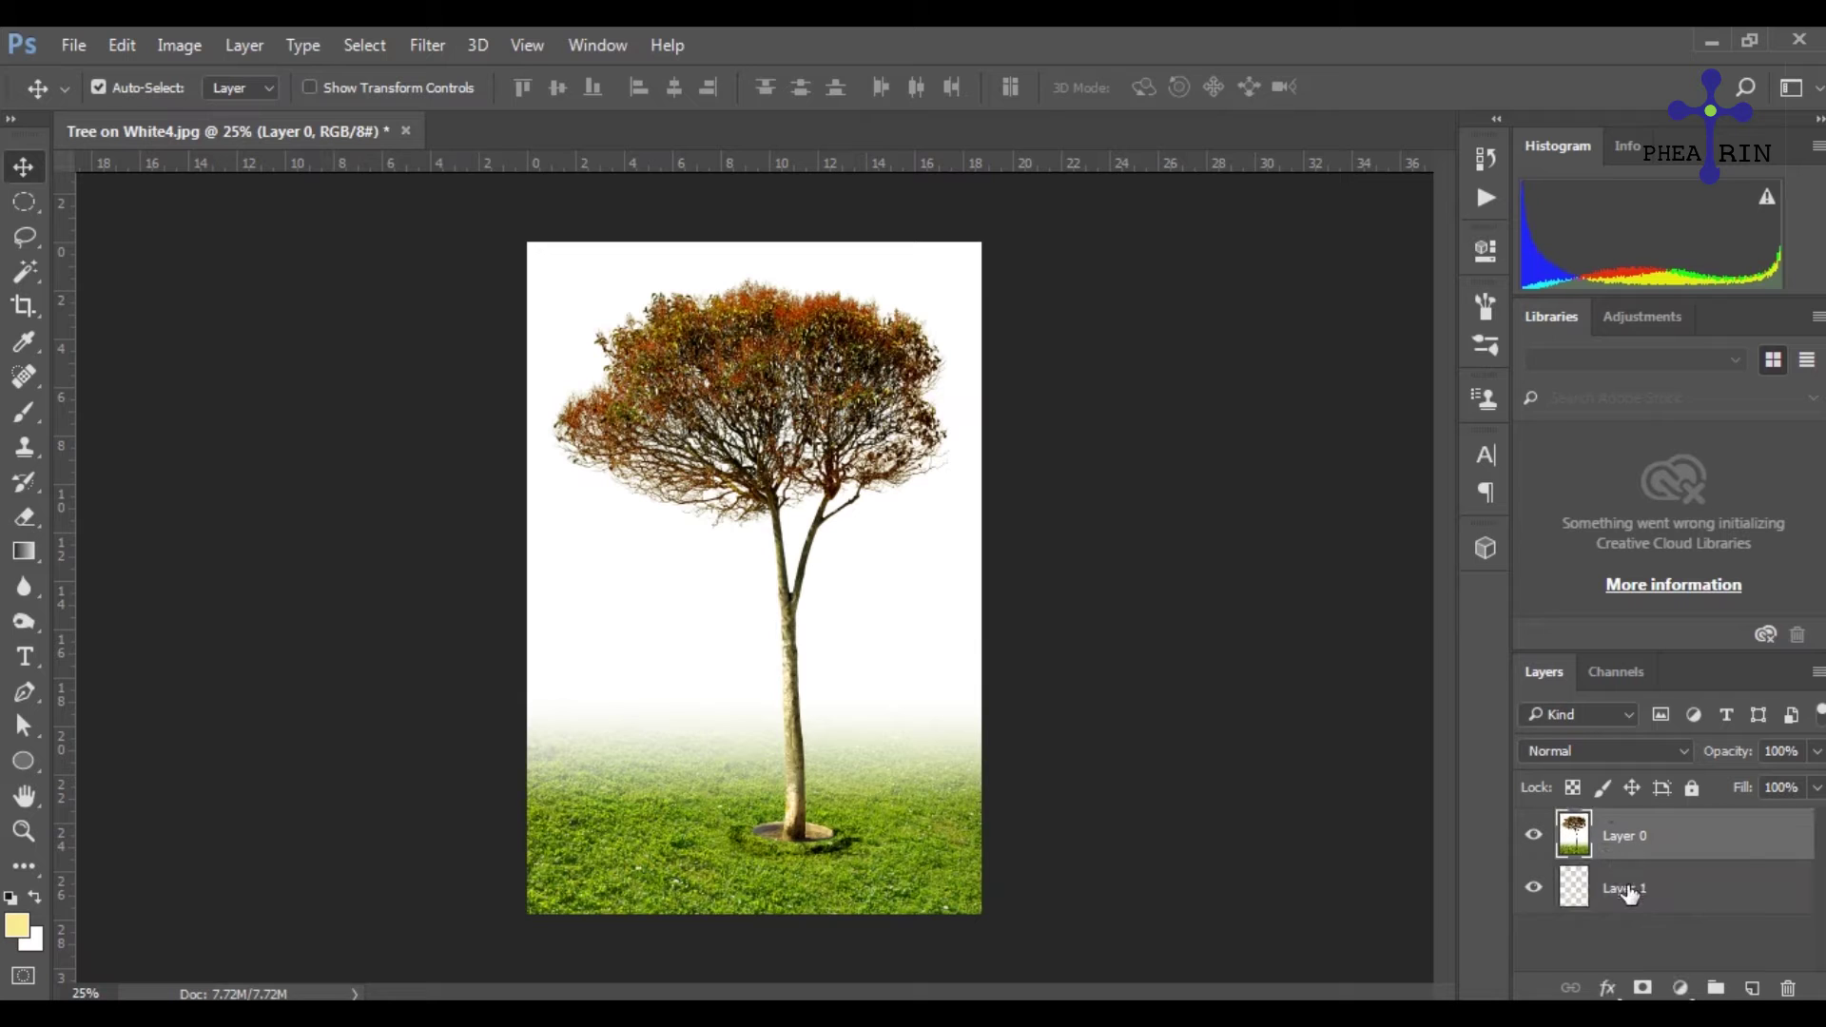
left_click(1630, 894)
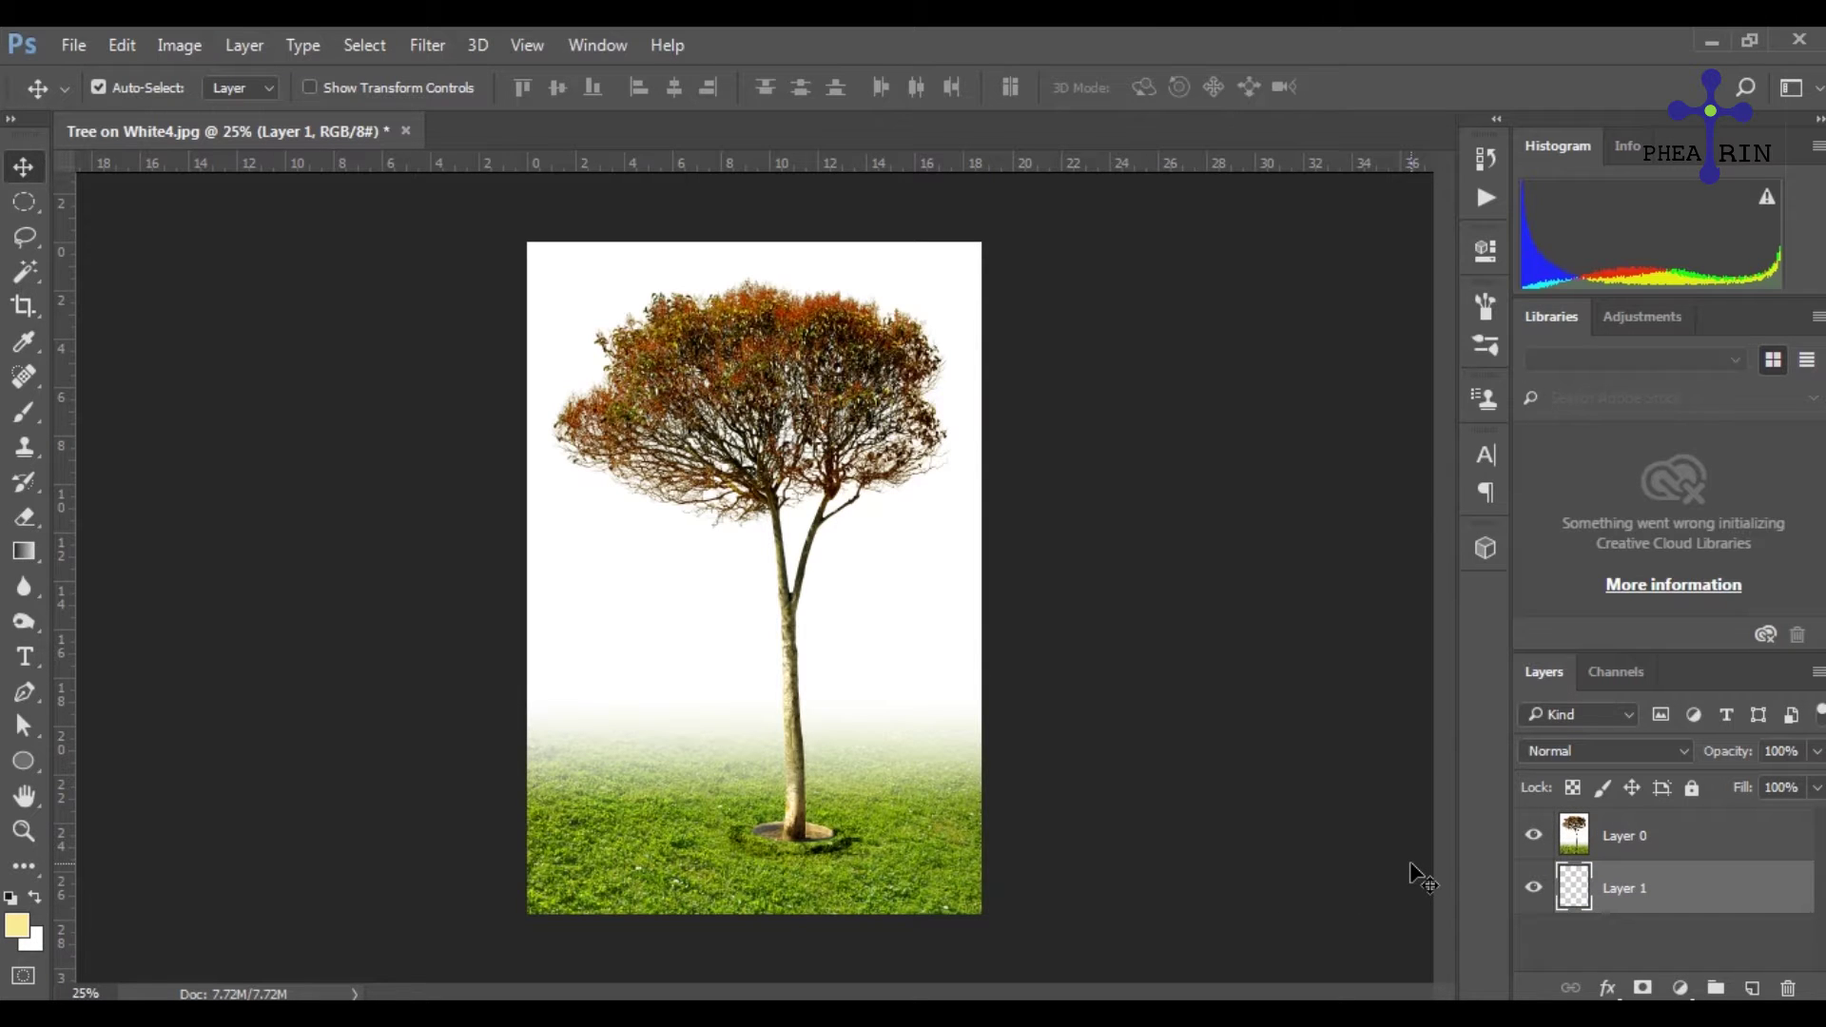
left_click(1652, 838)
- Magic Wand the white sky on Layer 0, delete it, and deselect
left_click(23, 271)
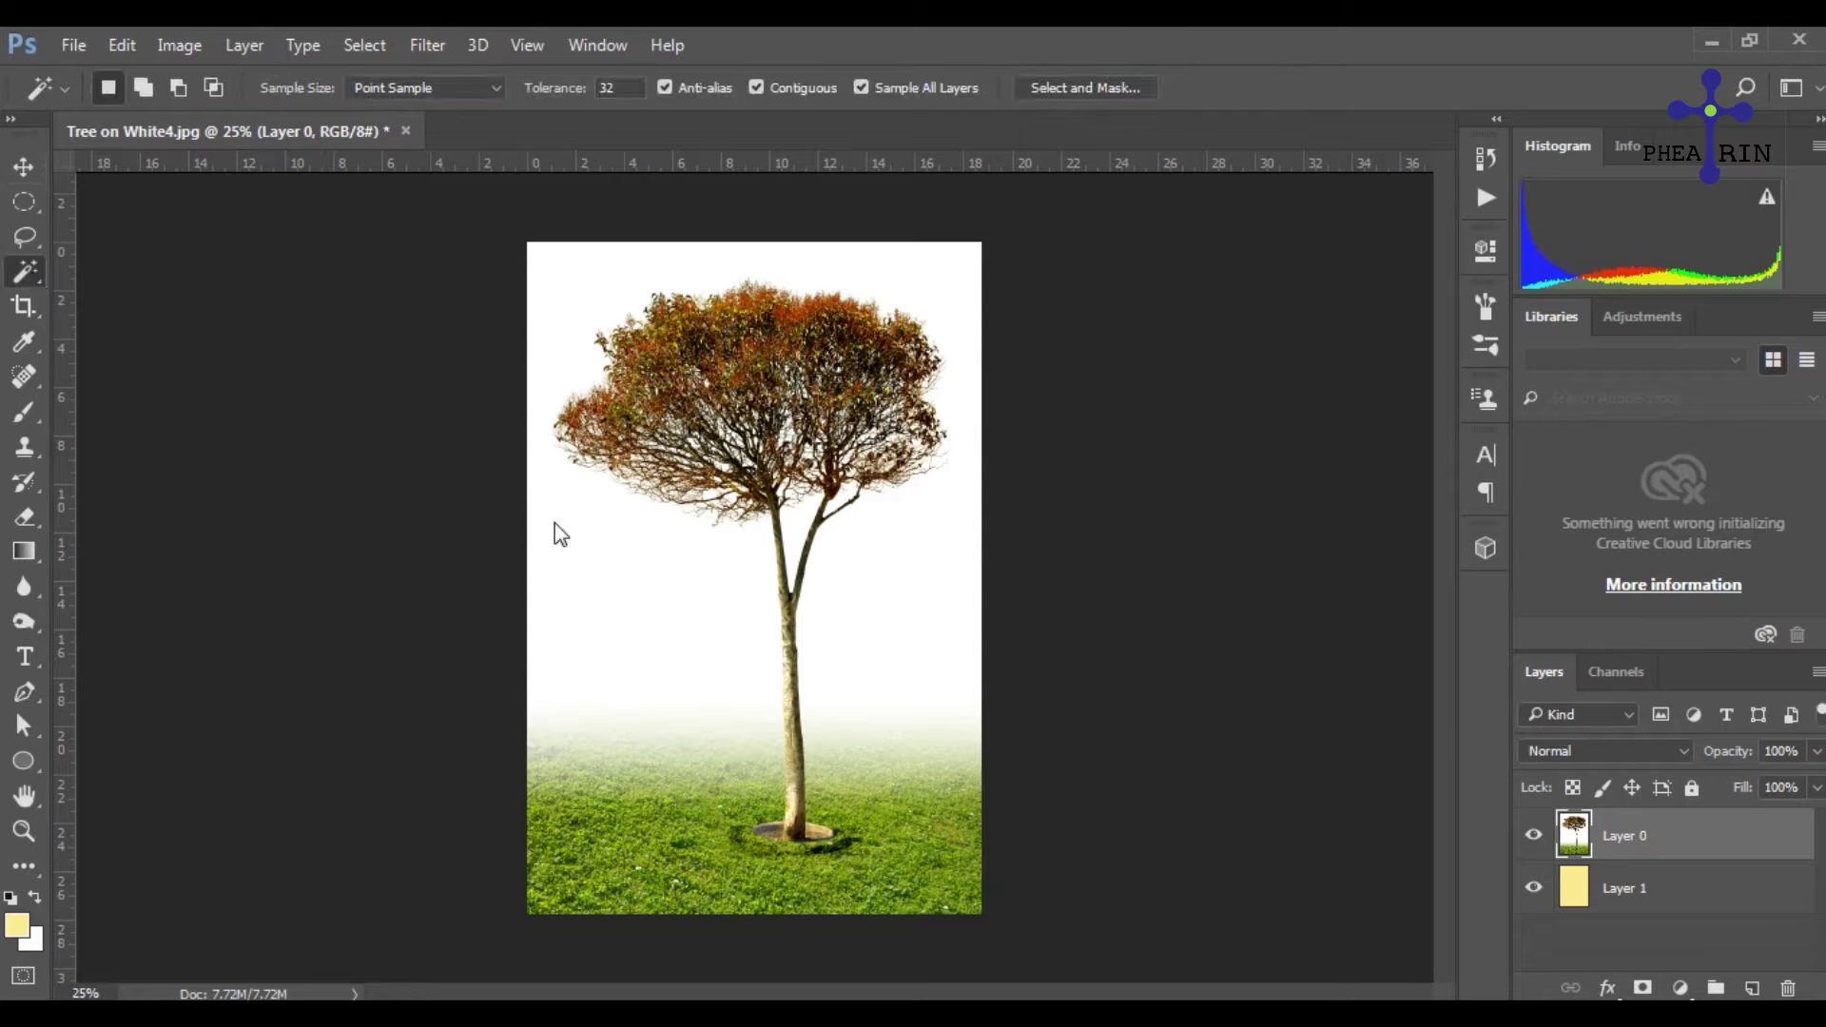
left_click(602, 538)
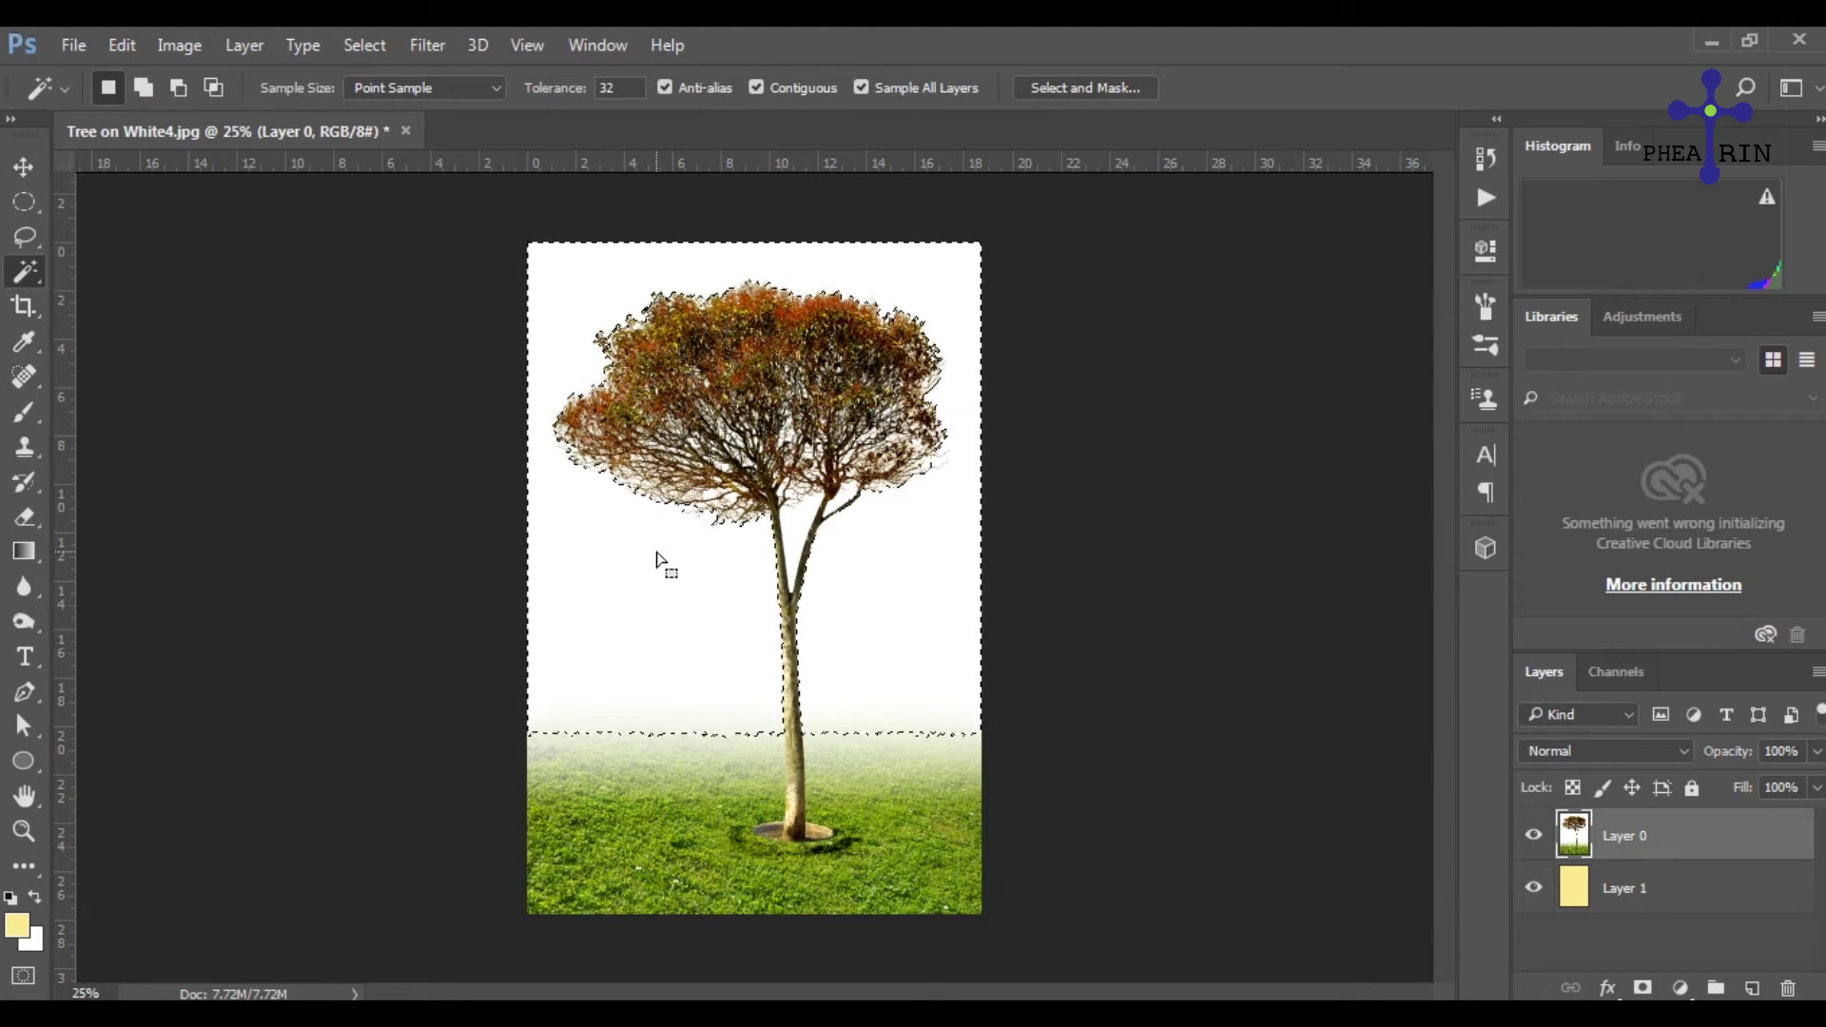
key("Delete")
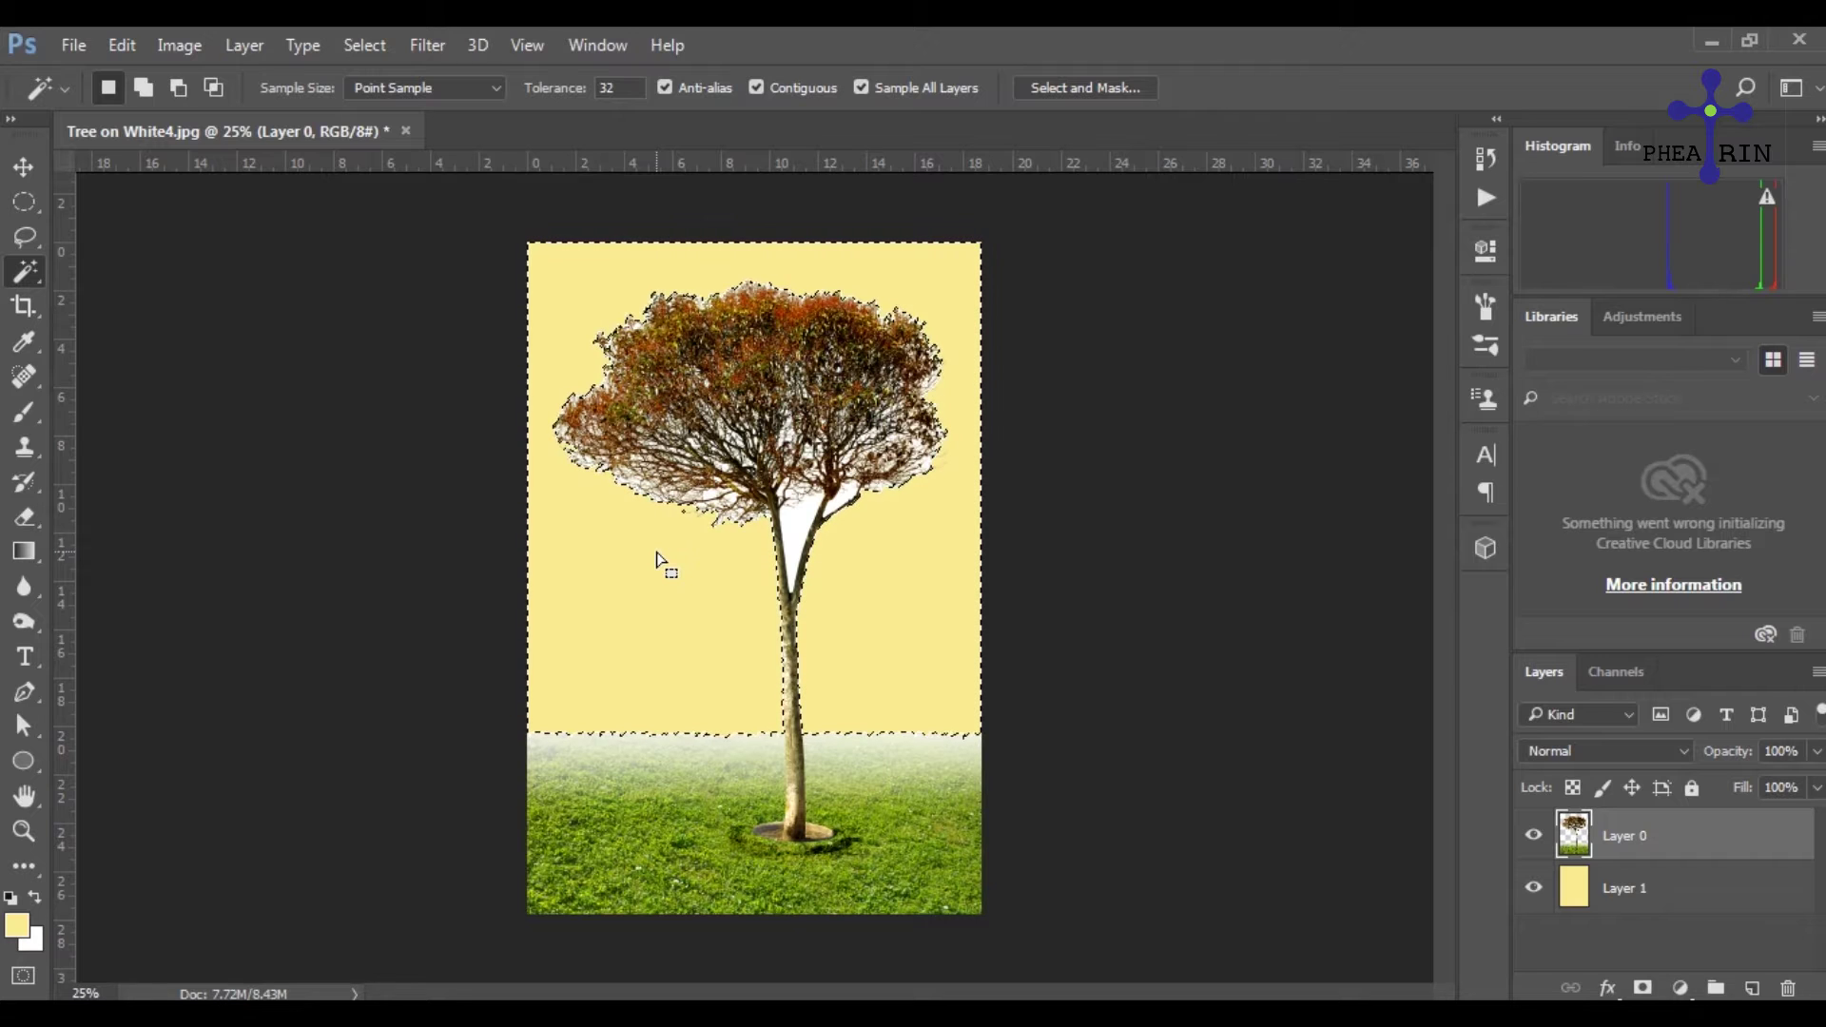
key("ctrl+d")
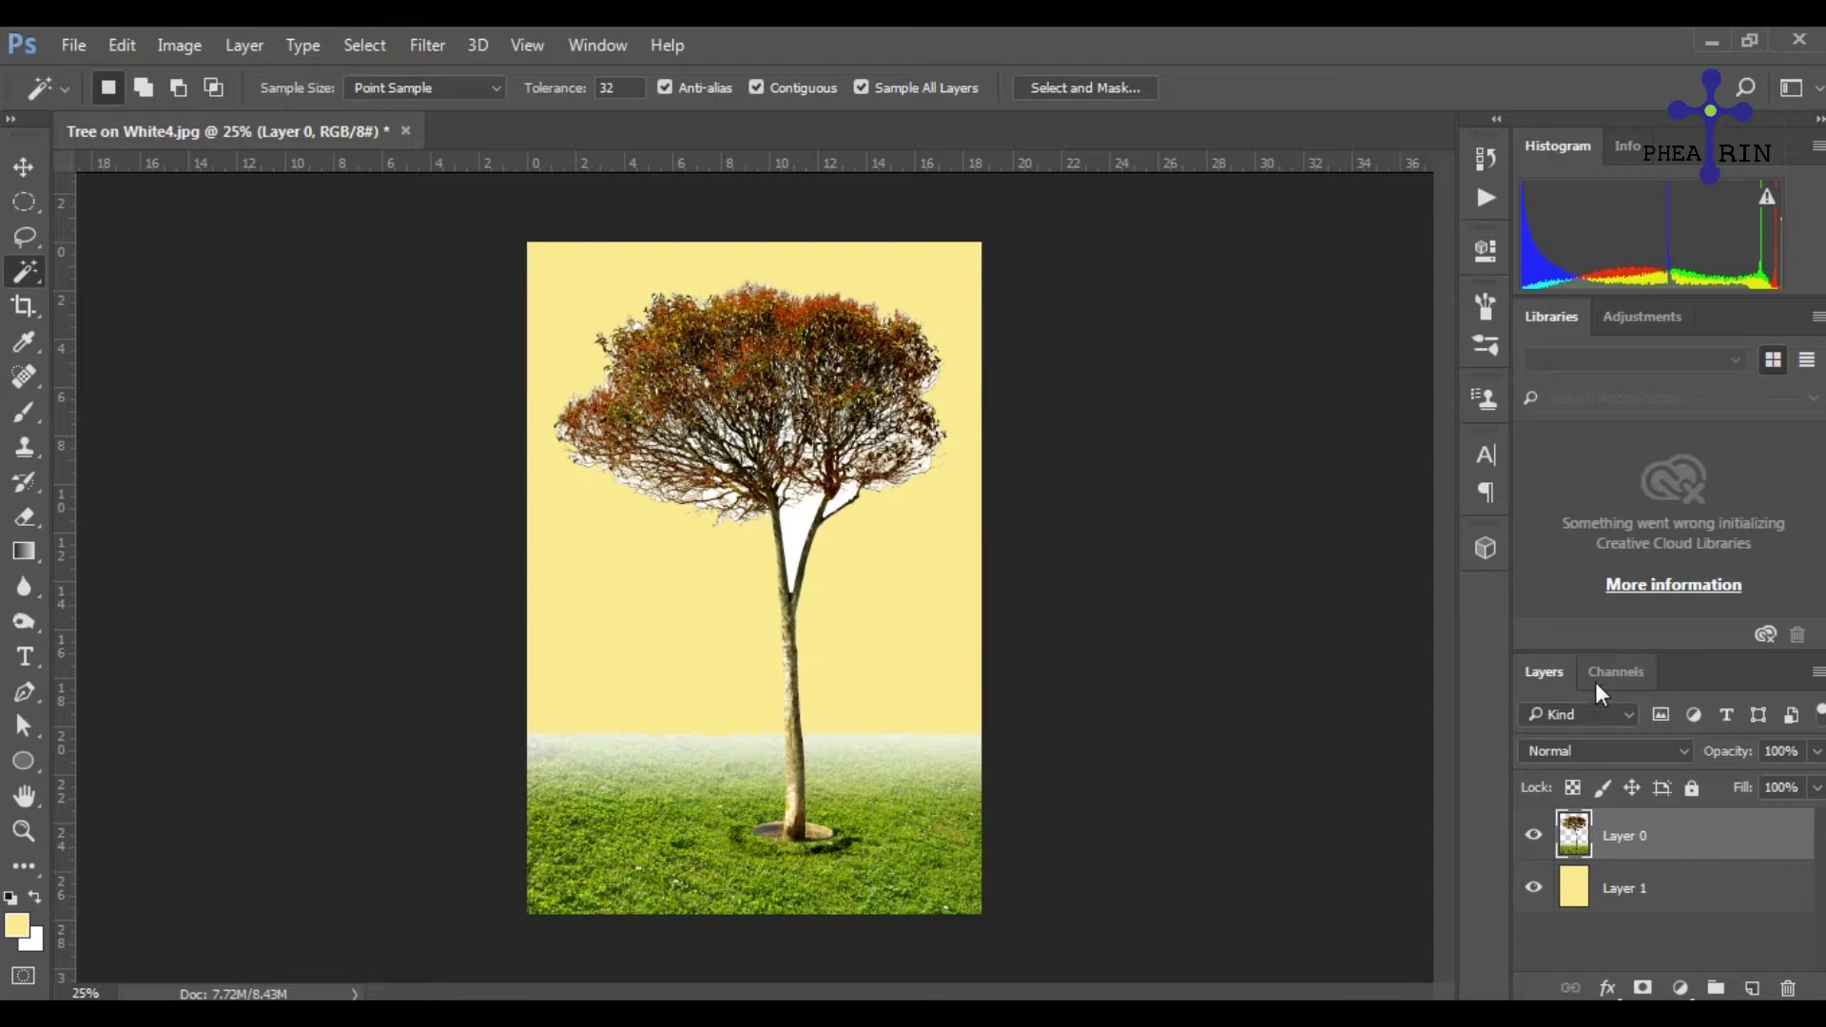
left_click(1596, 682)
- Duplicate the Blue channel as Blue copy and open Levels on it
left_click(1623, 871)
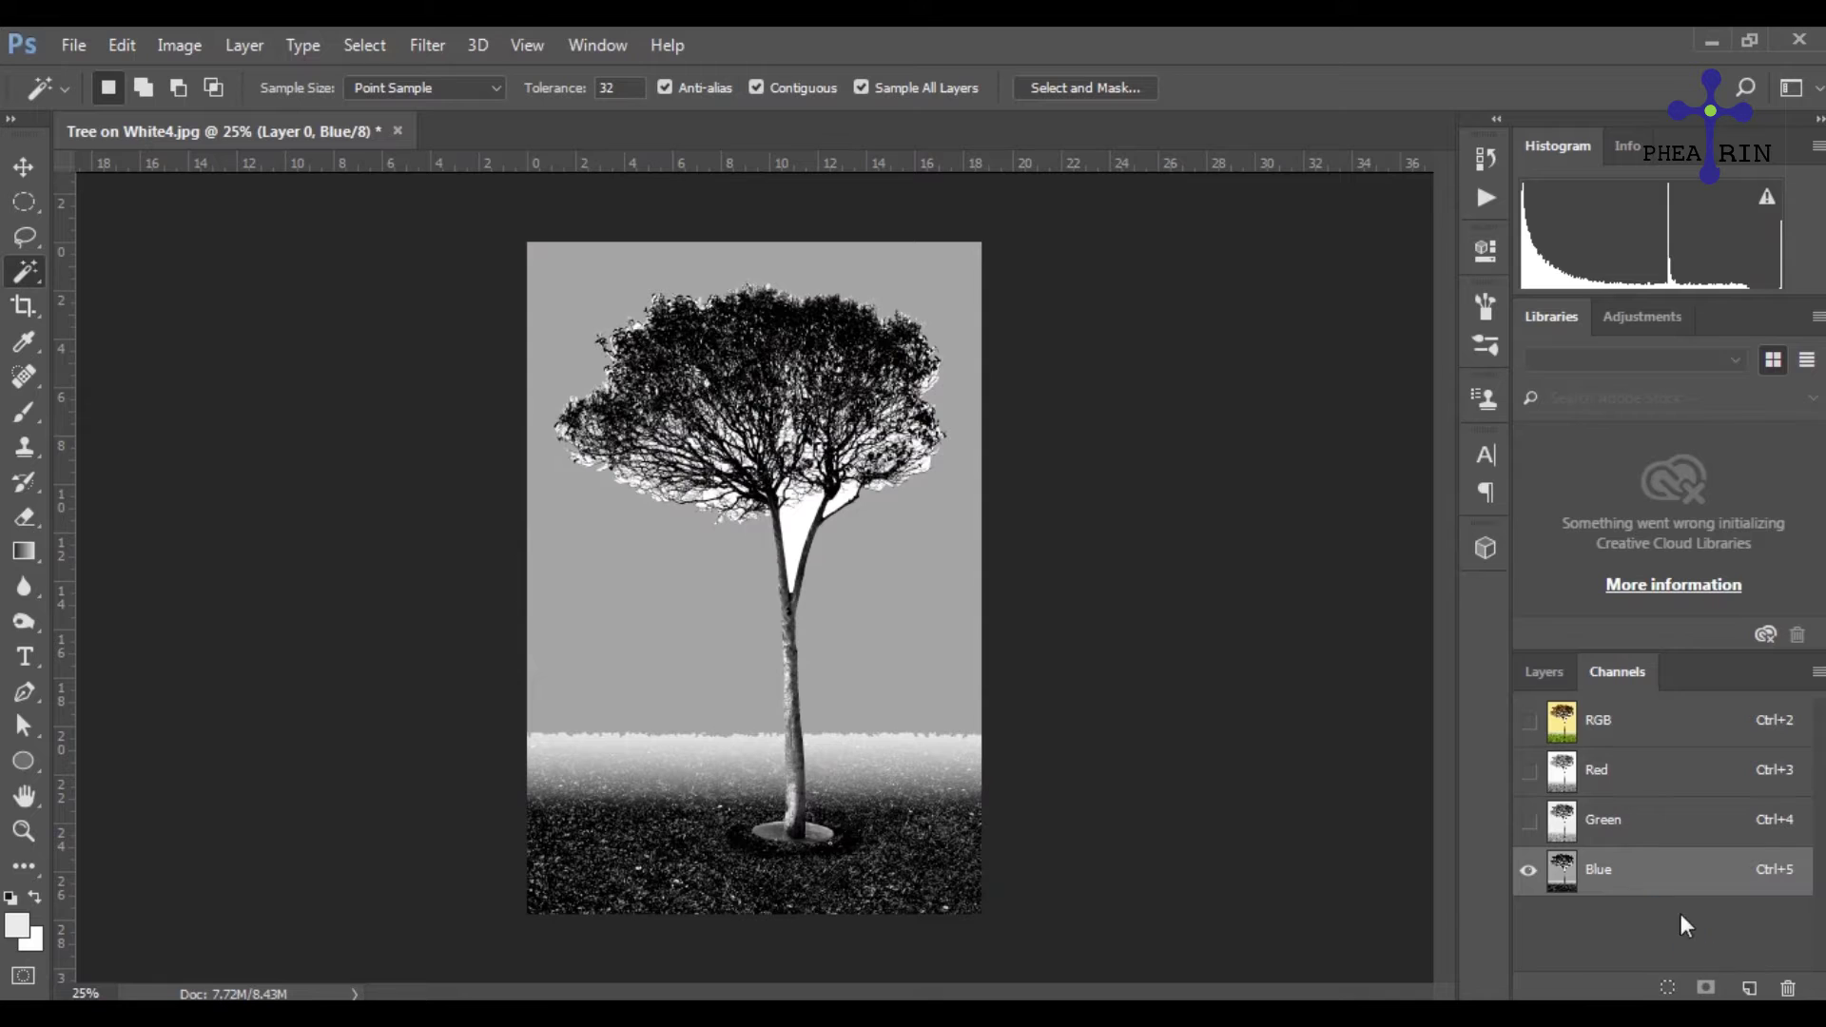
left_click_drag(1659, 896, 1750, 989)
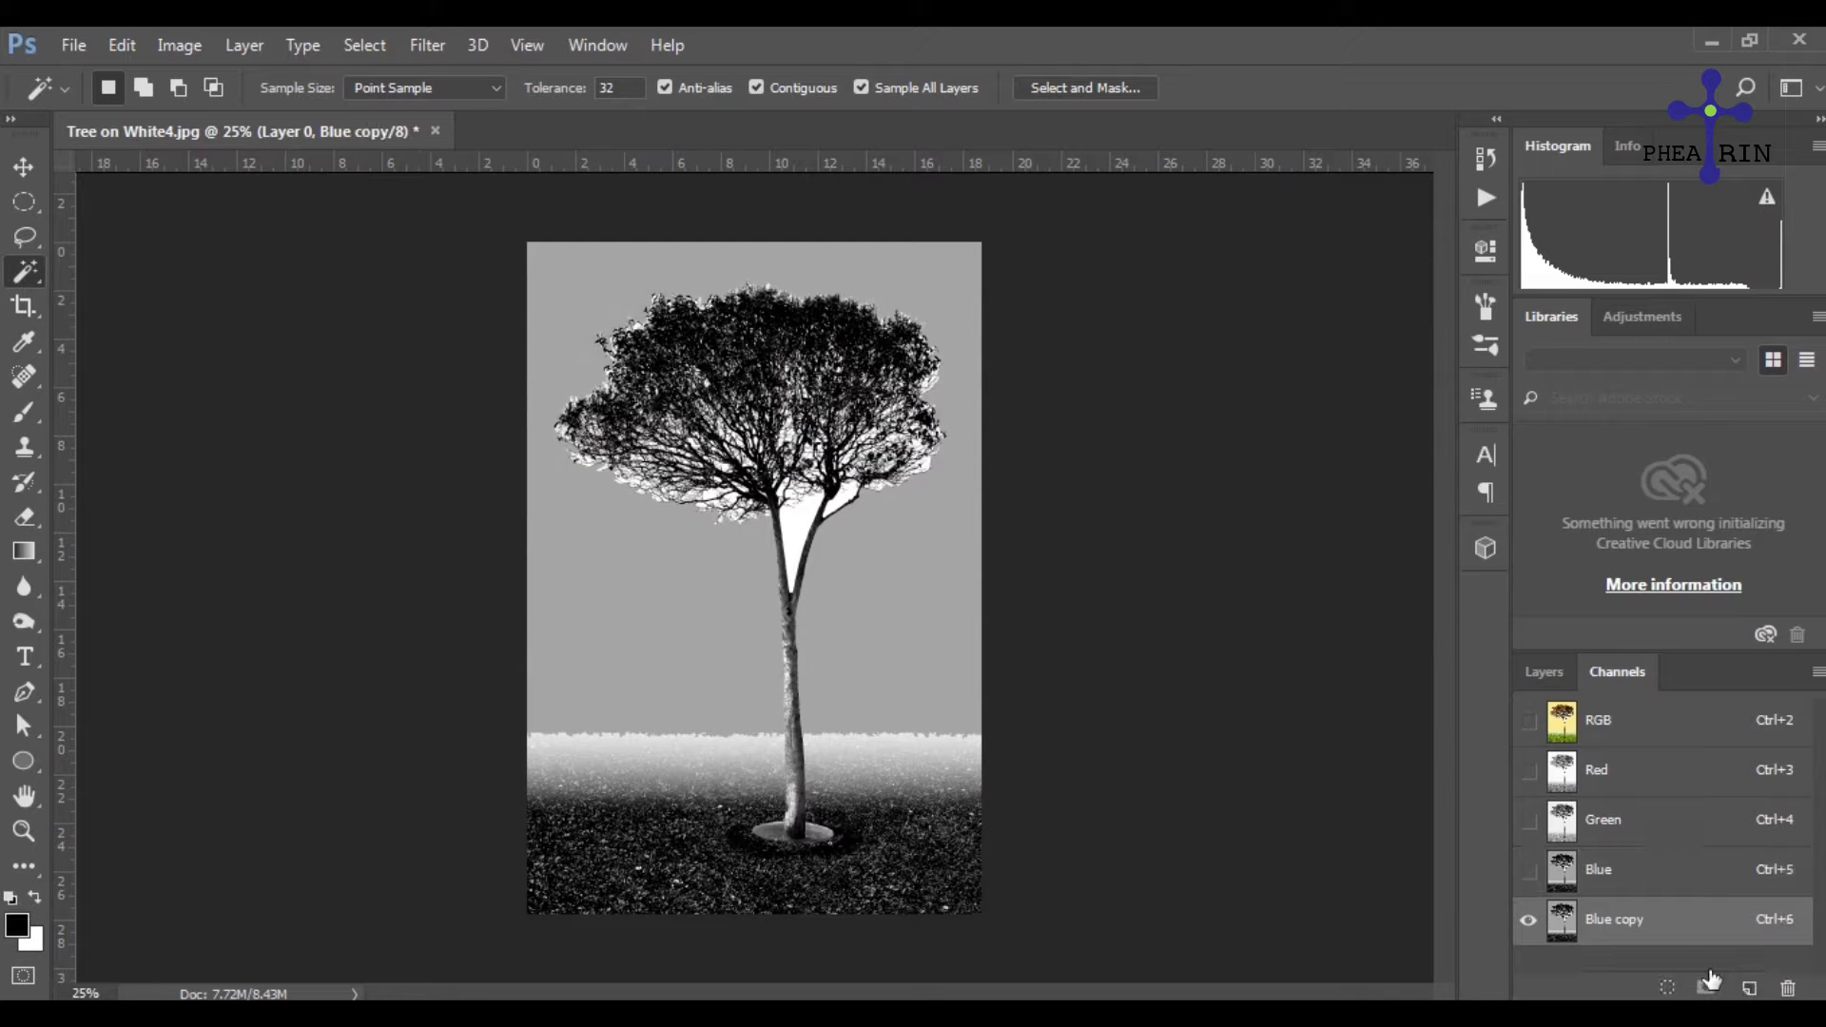
left_click(180, 45)
mouse_move(220, 112)
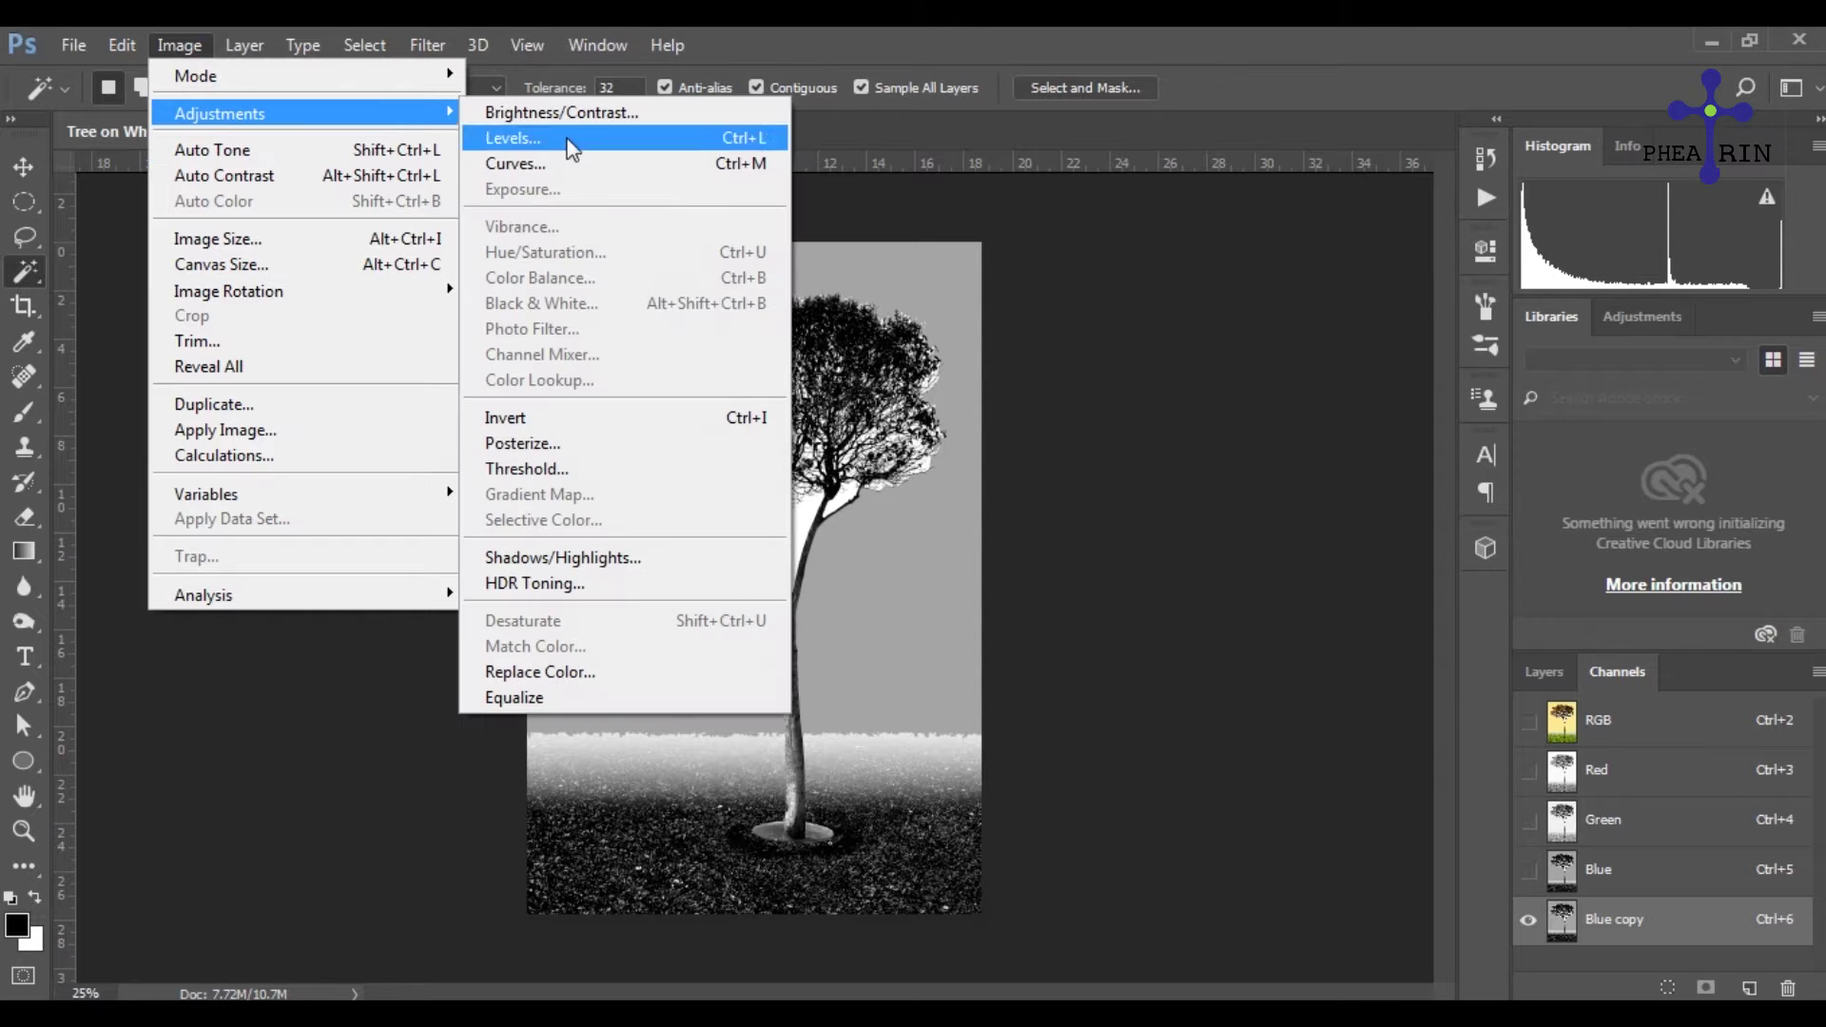
left_click(531, 139)
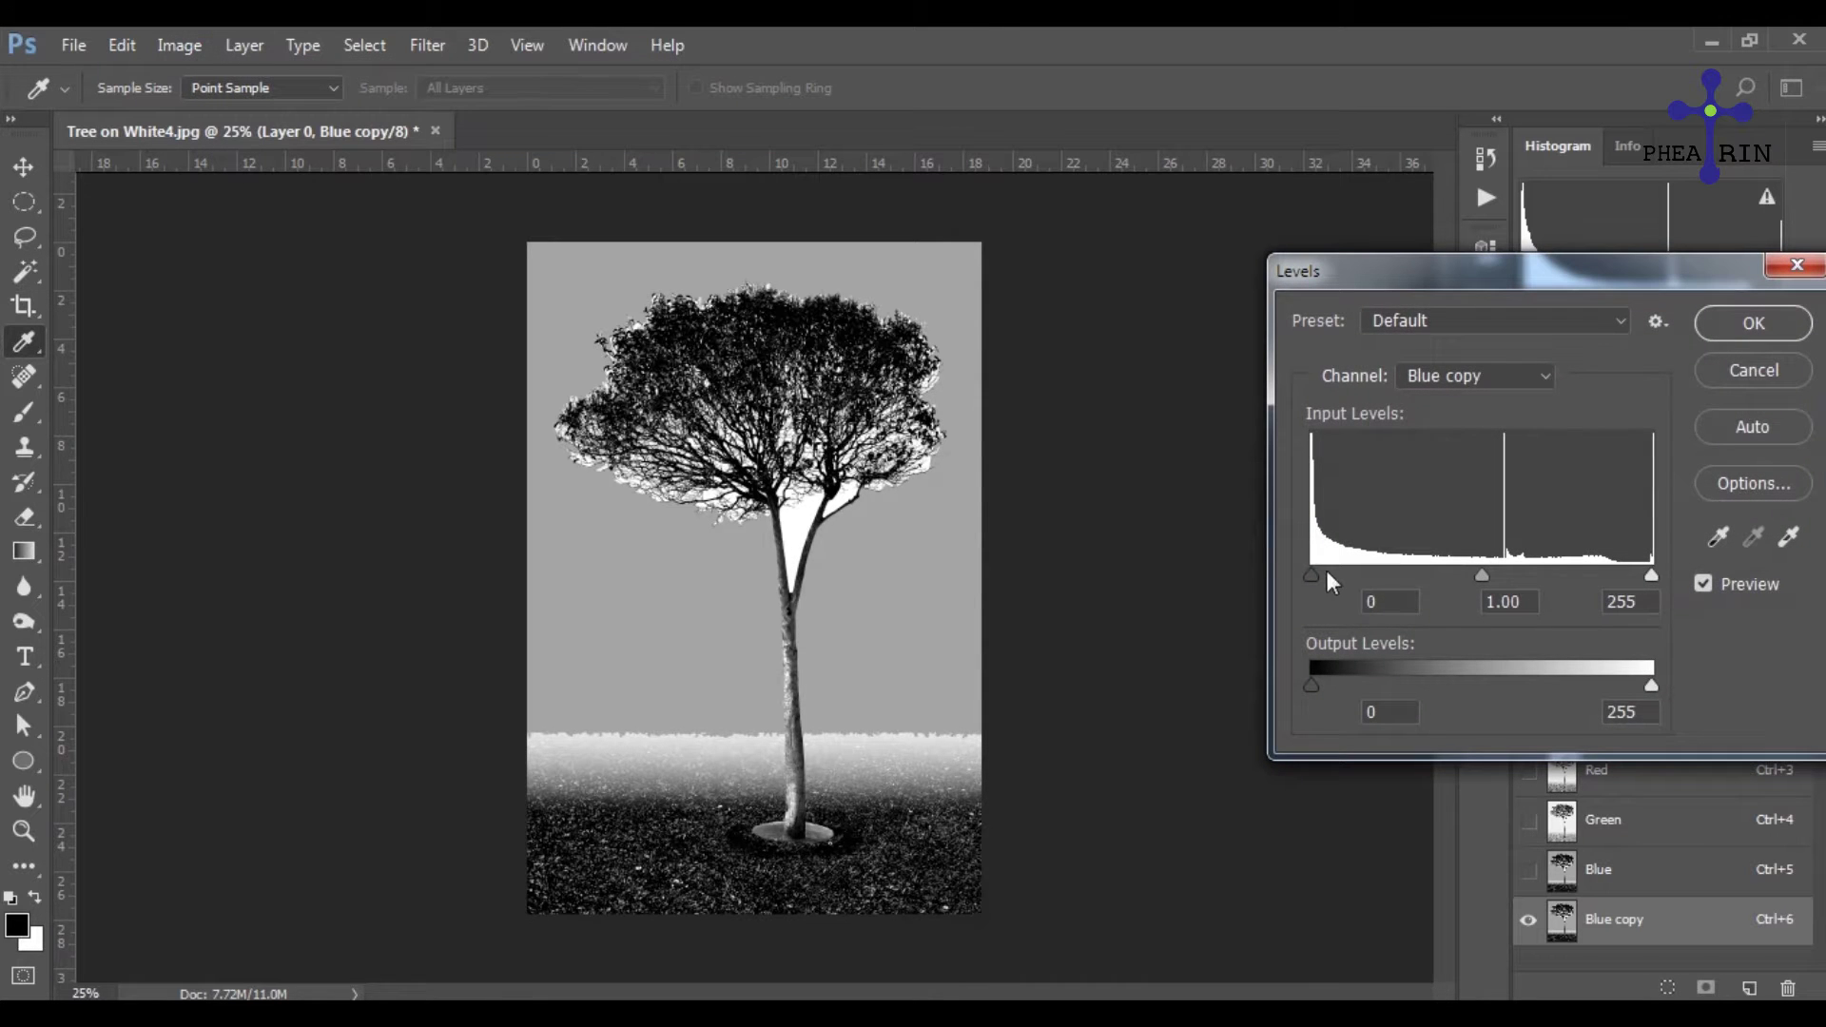
- Drag the Levels black input to about 130 to darken the Blue copy channel
mouse_move(1326, 569)
left_mouse_down()
mouse_move(1585, 567)
mouse_move(1488, 576)
left_mouse_up()
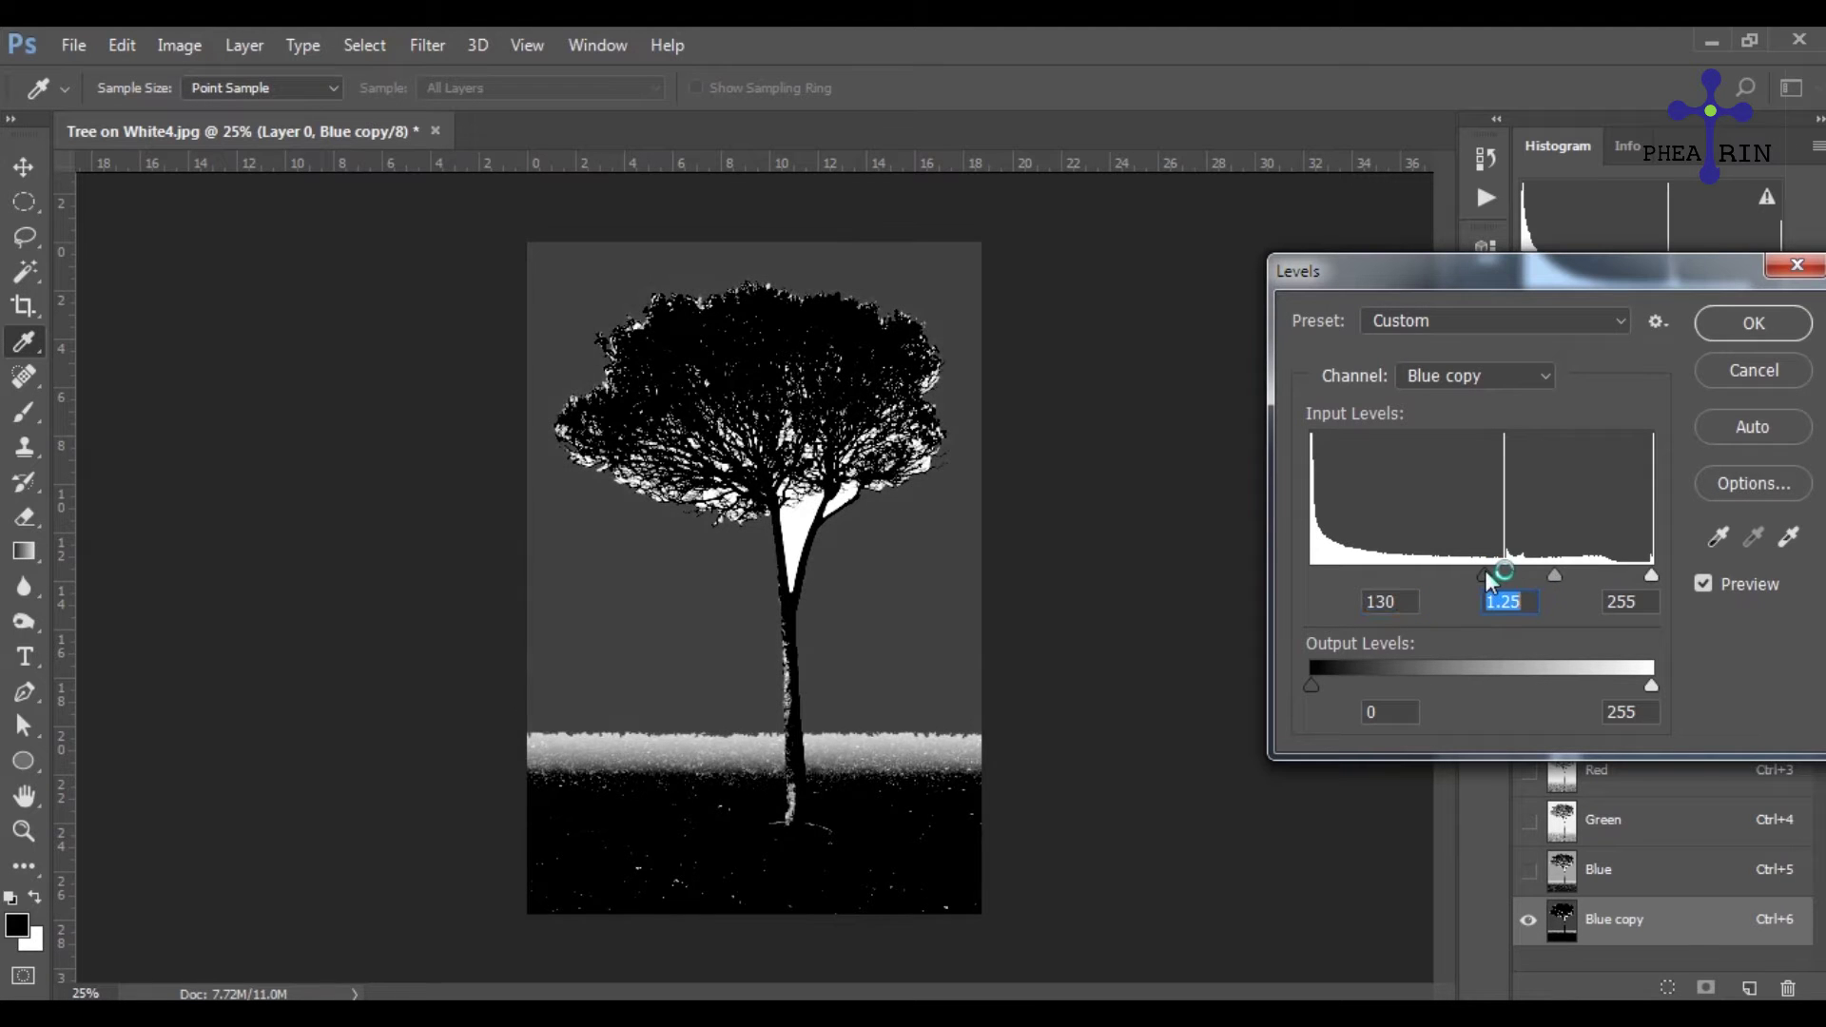
- Apply the Levels, then paint the speckled ground black with a 300 px hard round brush
key("w")
left_click(1710, 322)
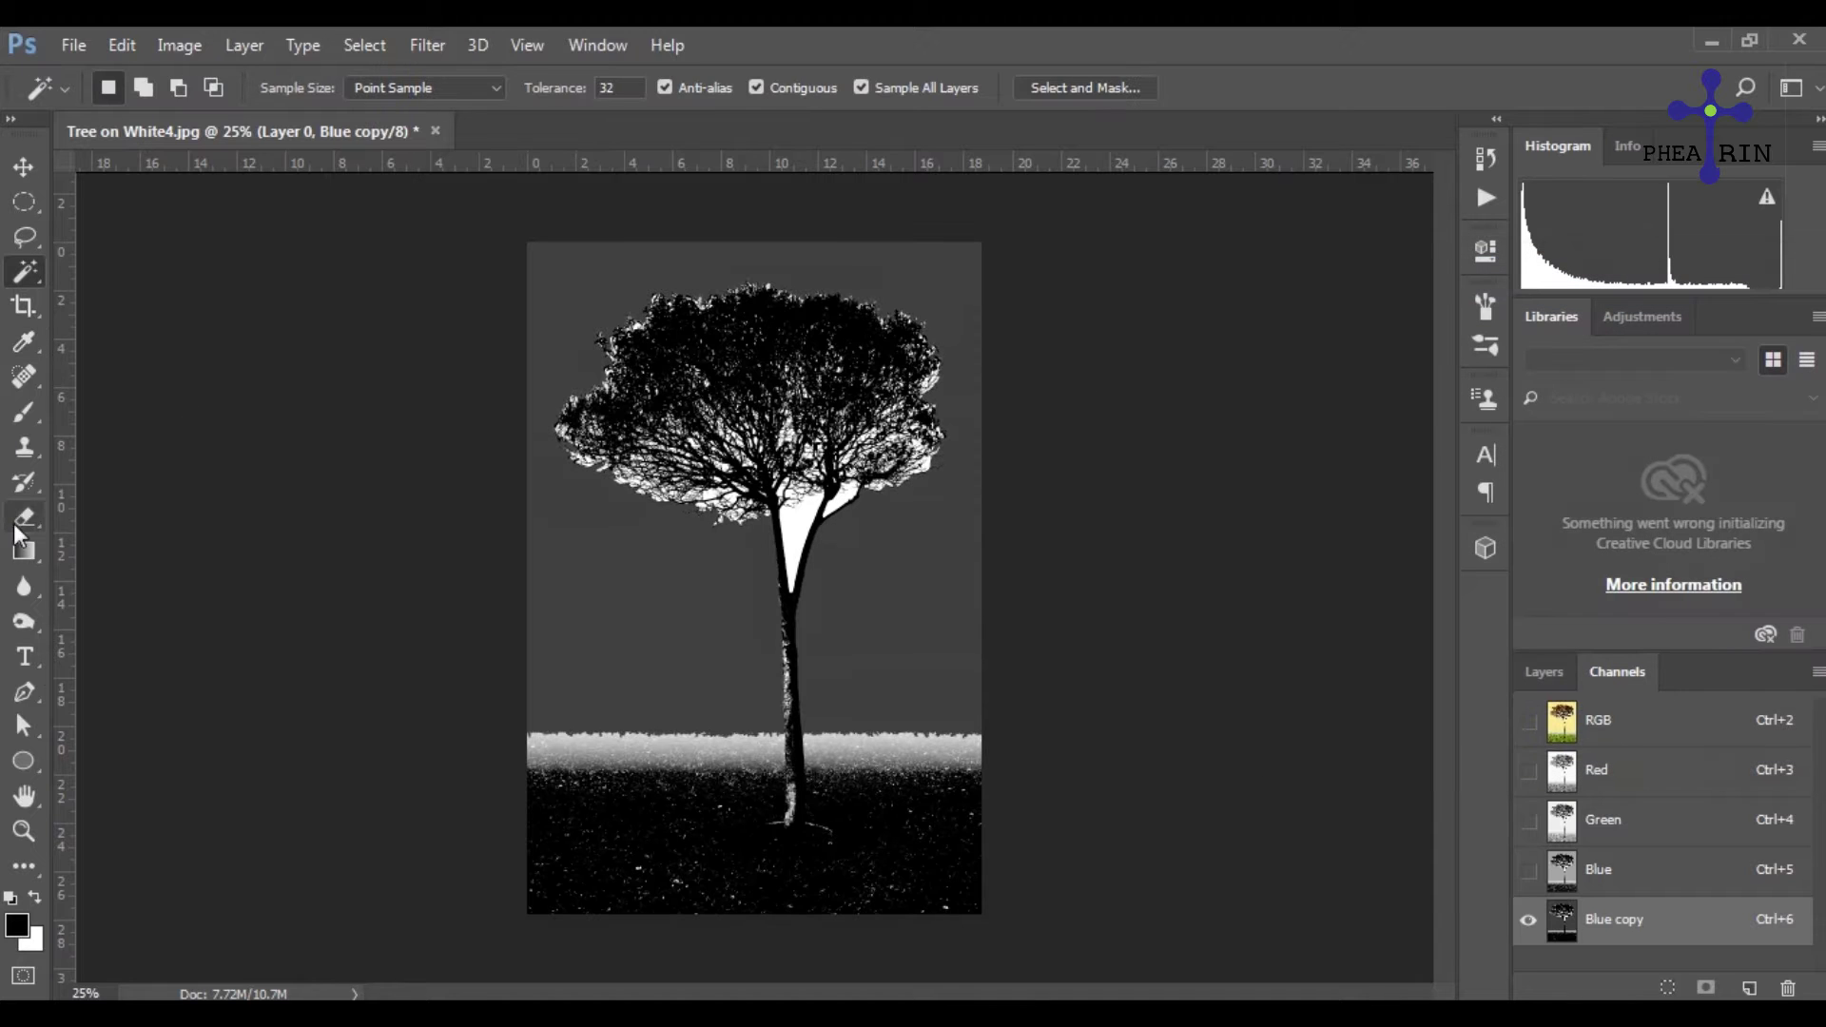
left_click(17, 415)
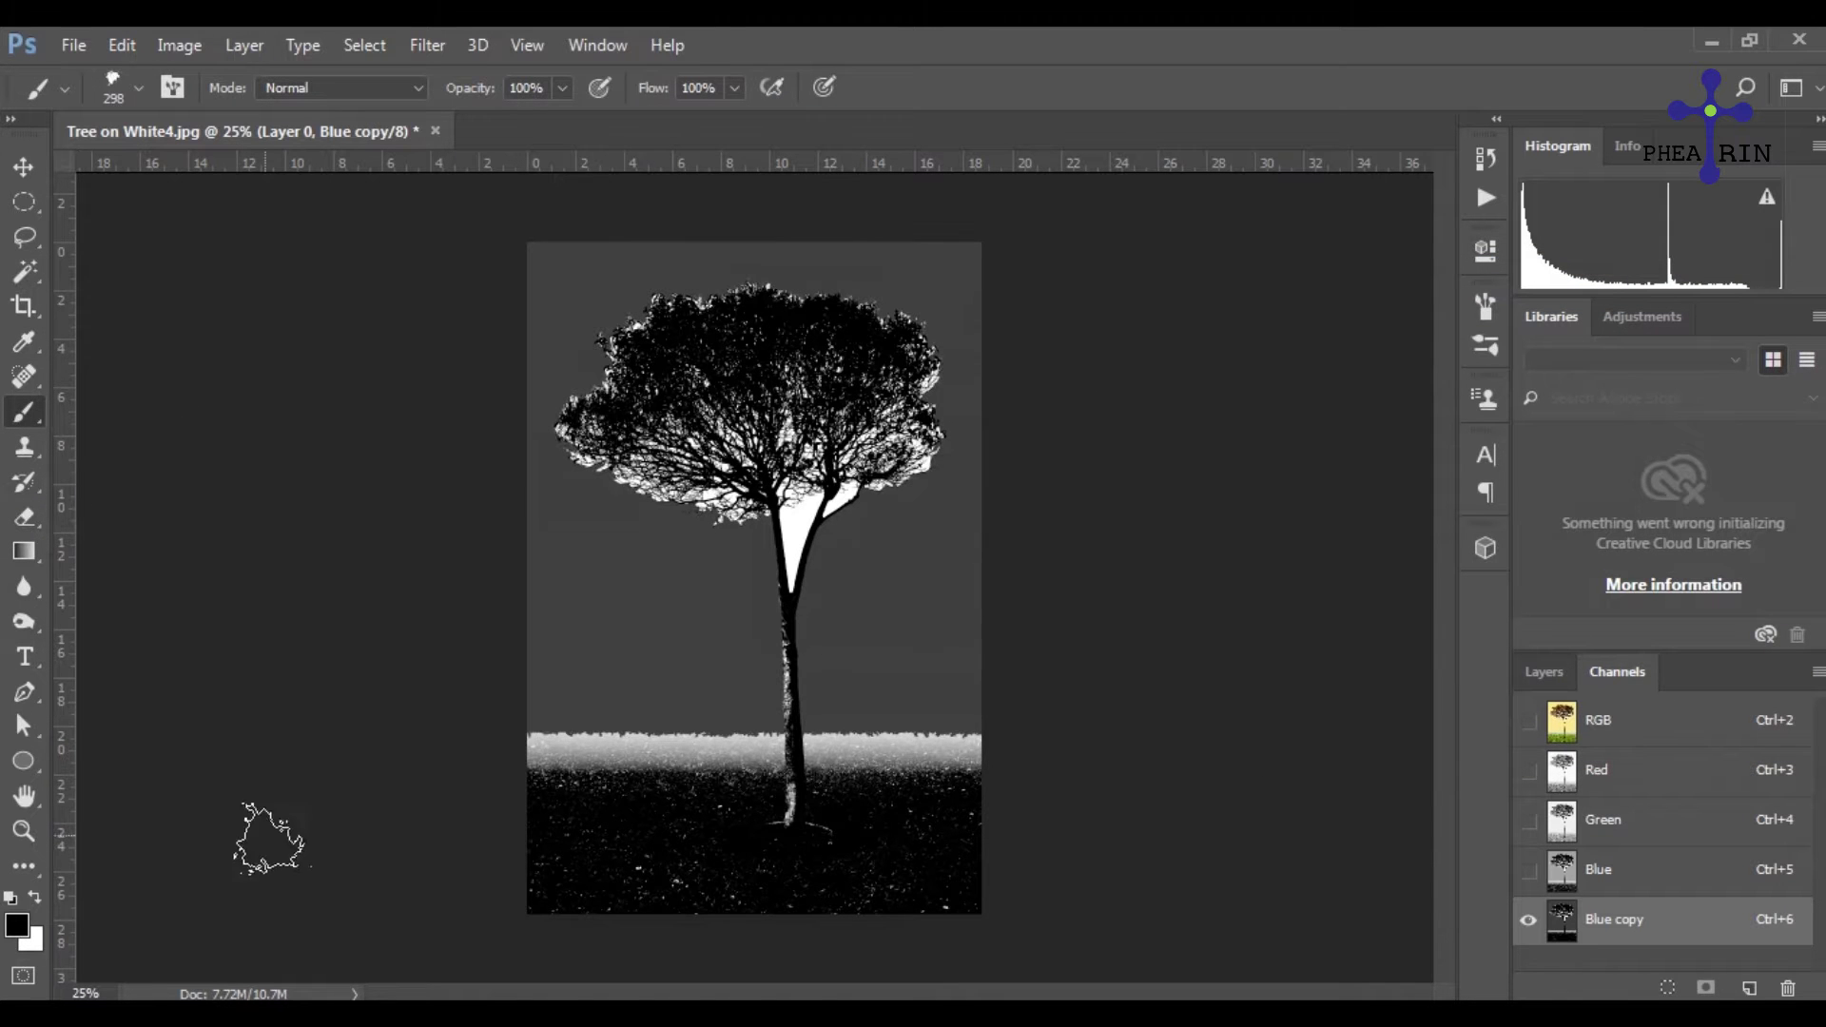
left_click(113, 91)
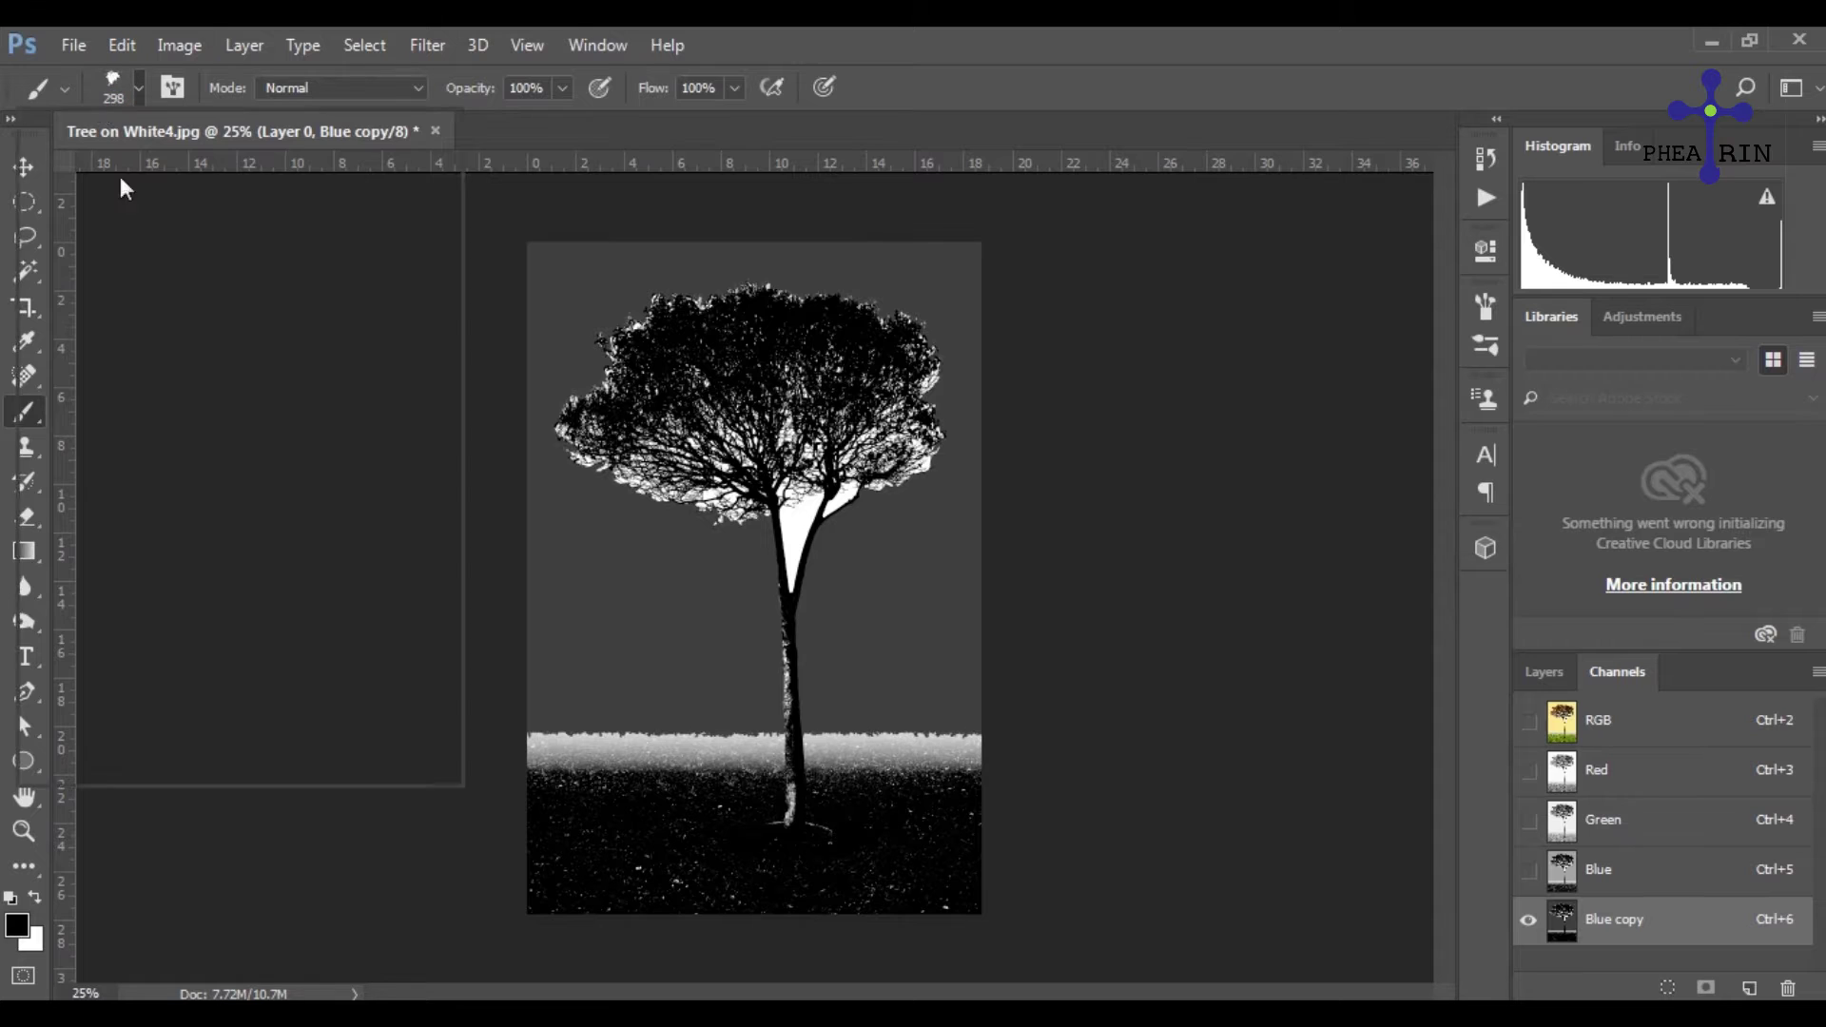
left_click(99, 349)
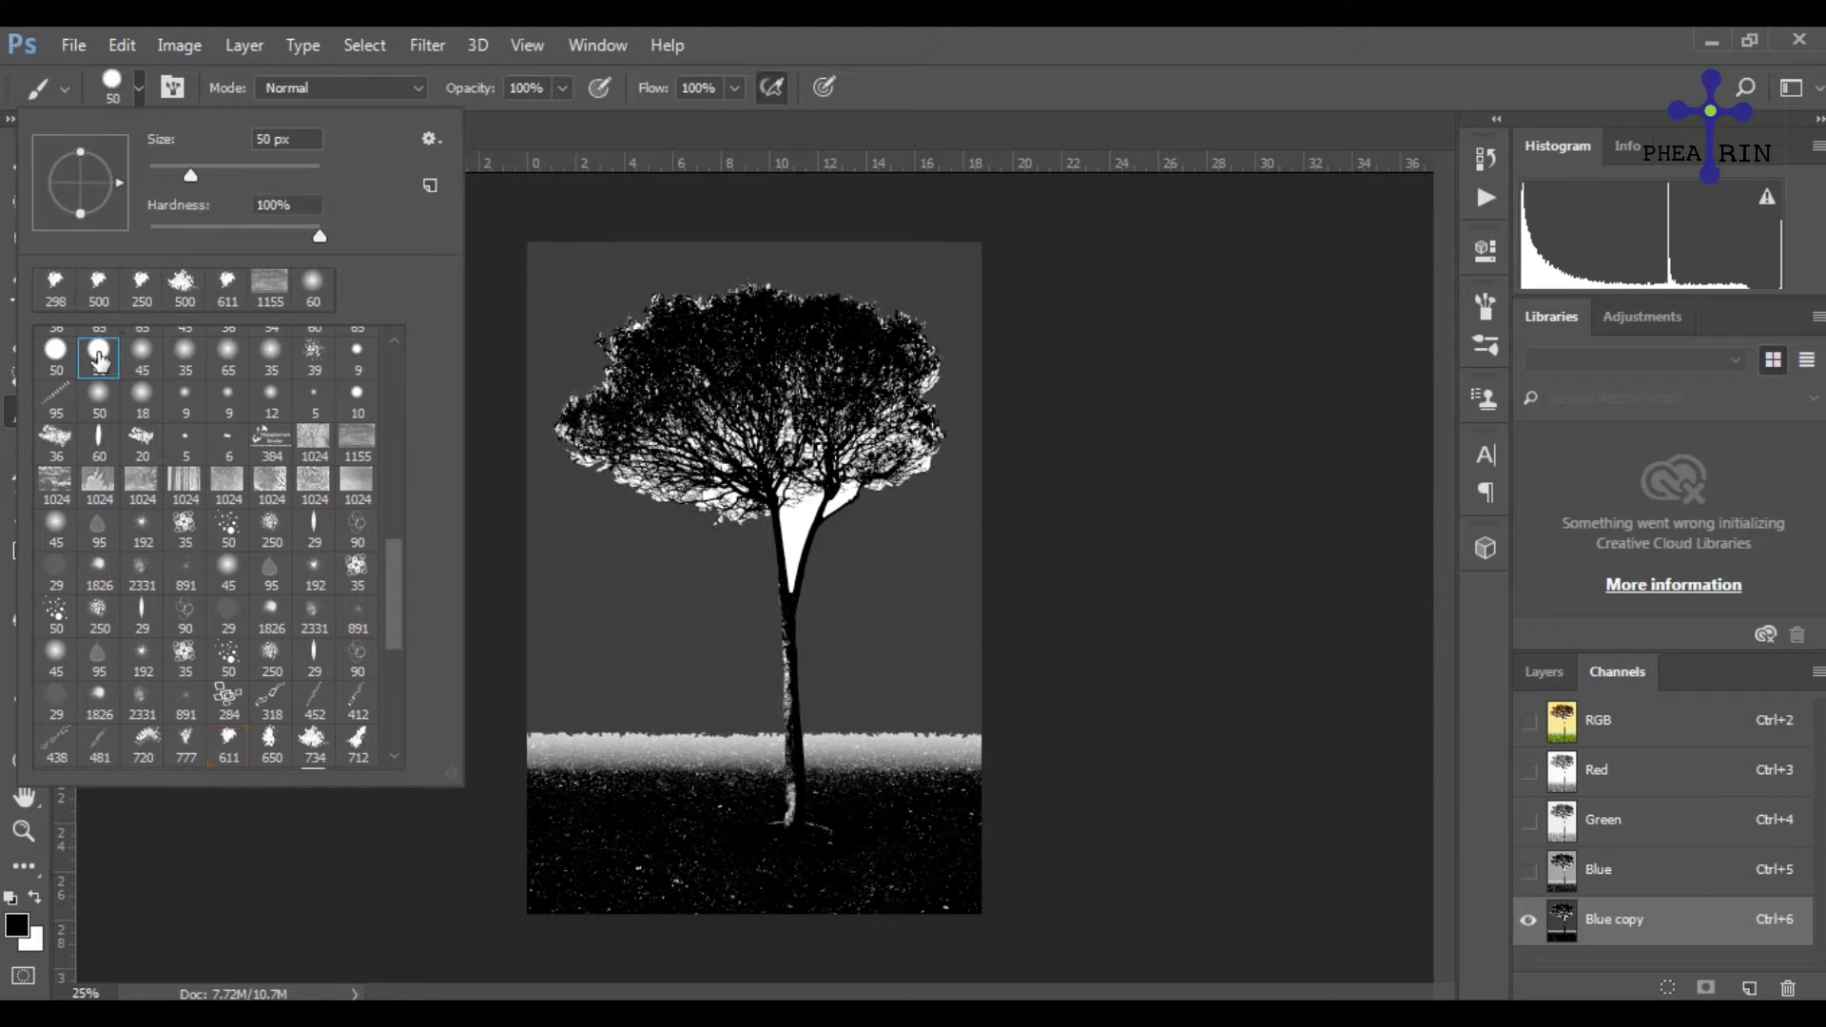
left_click(979, 86)
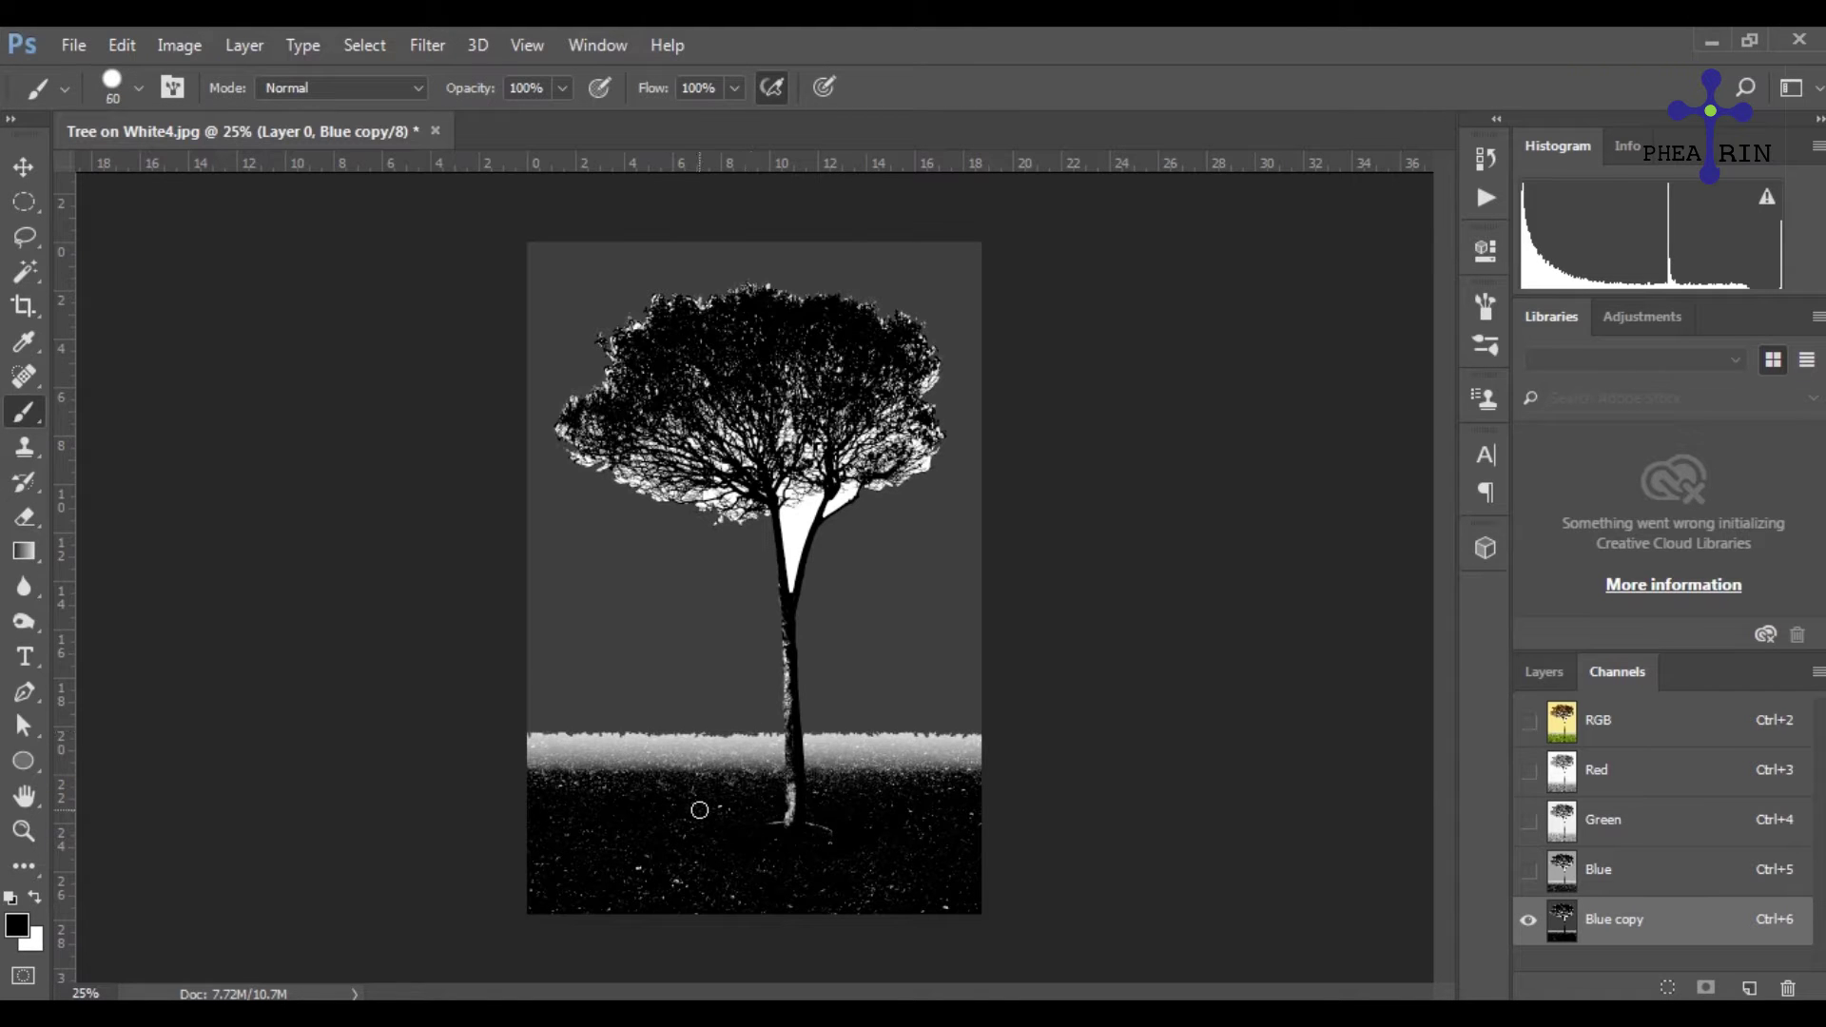
key("bracketright")
key("bracketright")
key("bracketright")
mouse_move(571, 888)
left_mouse_down()
mouse_move(726, 888)
mouse_move(457, 879)
mouse_move(837, 923)
mouse_move(888, 881)
mouse_move(962, 881)
mouse_move(949, 835)
mouse_move(489, 796)
mouse_move(929, 836)
mouse_move(979, 807)
mouse_move(396, 803)
mouse_move(588, 924)
mouse_move(460, 917)
mouse_move(962, 901)
mouse_move(1024, 836)
left_mouse_up()
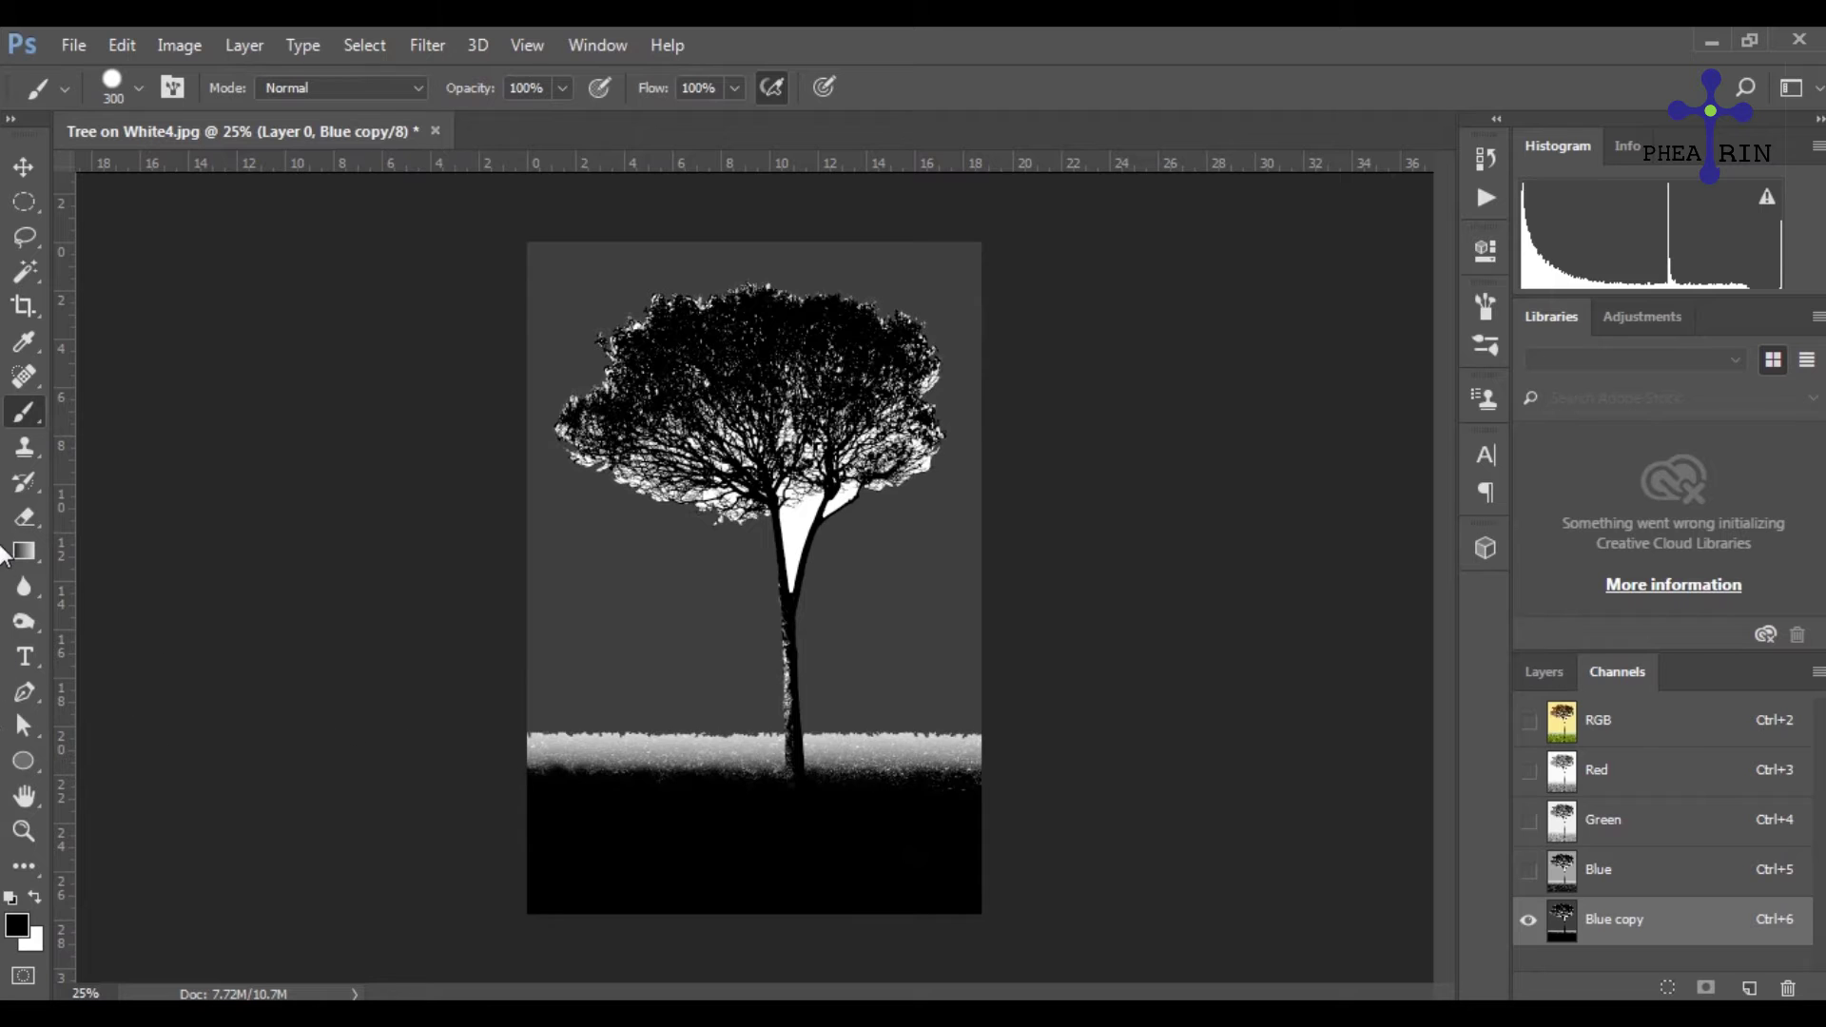
- Try a Magic Wand selection of the black ground in Blue copy, then deselect
left_click(21, 274)
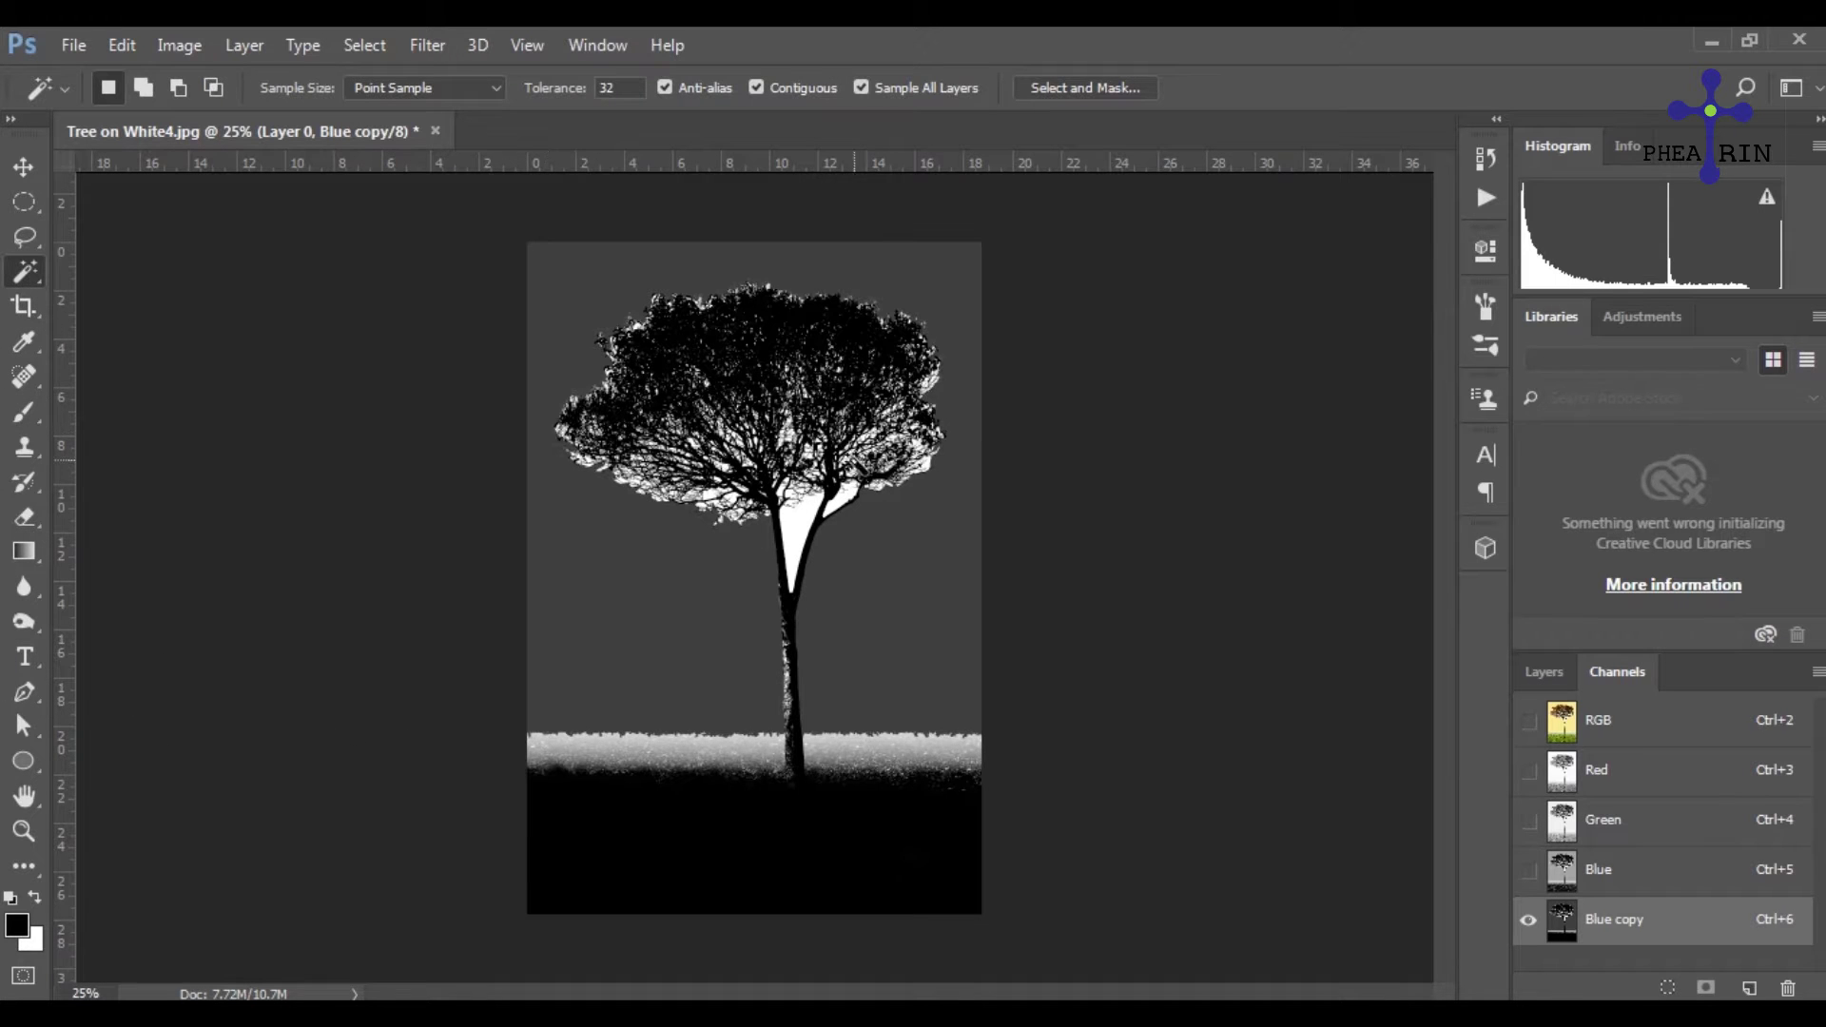
left_click(745, 348)
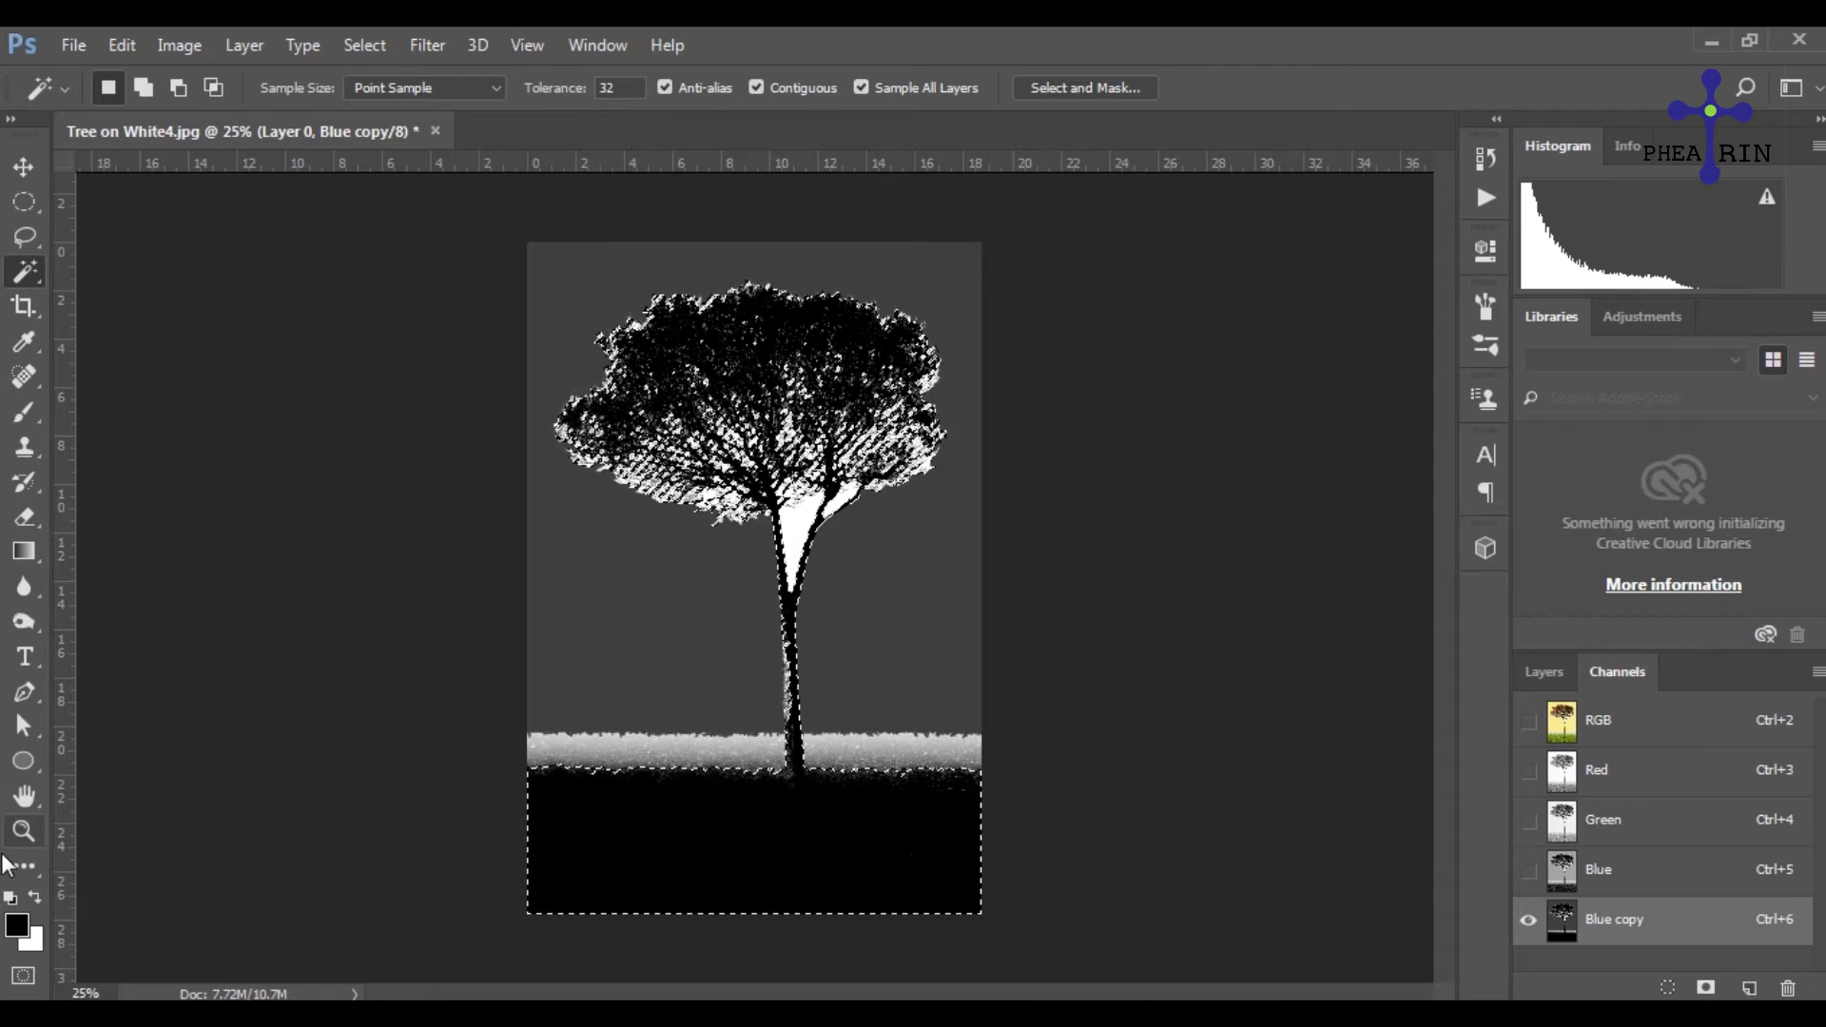
left_click(19, 416)
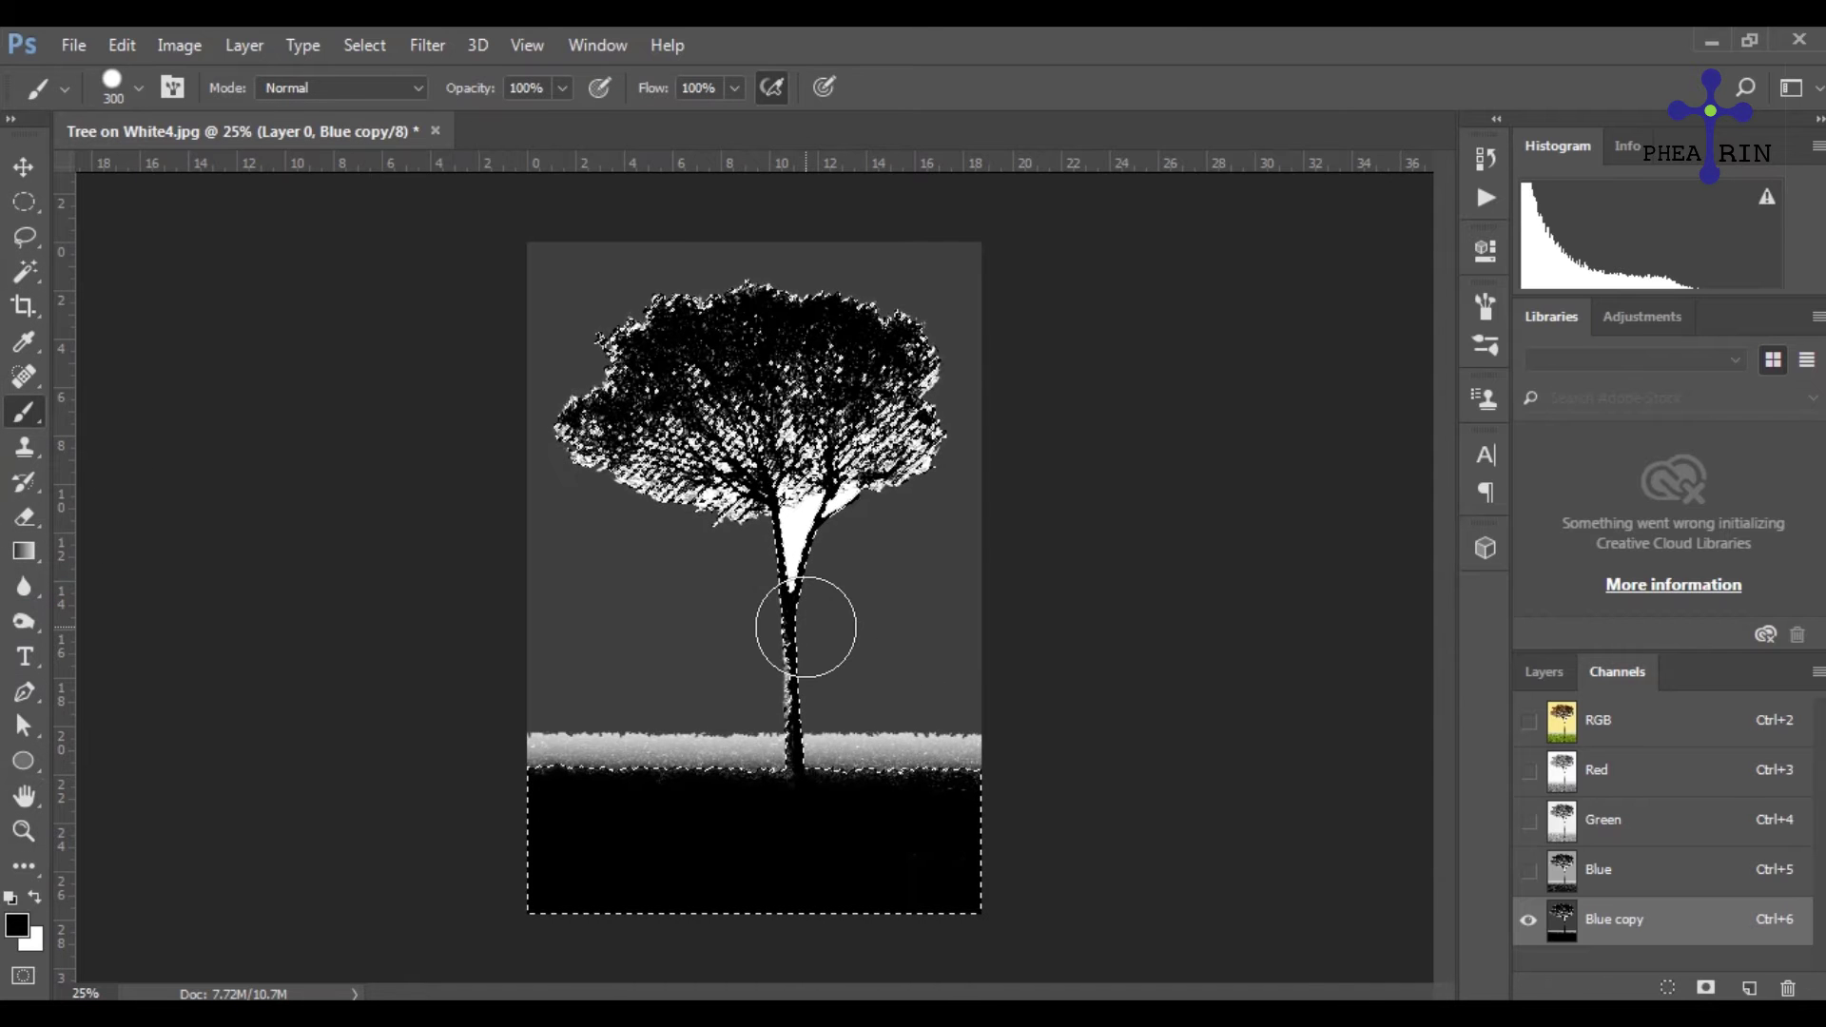
key("ctrl+d")
scroll(786, 691, "up", 1)
scroll(786, 691, "up", 2)
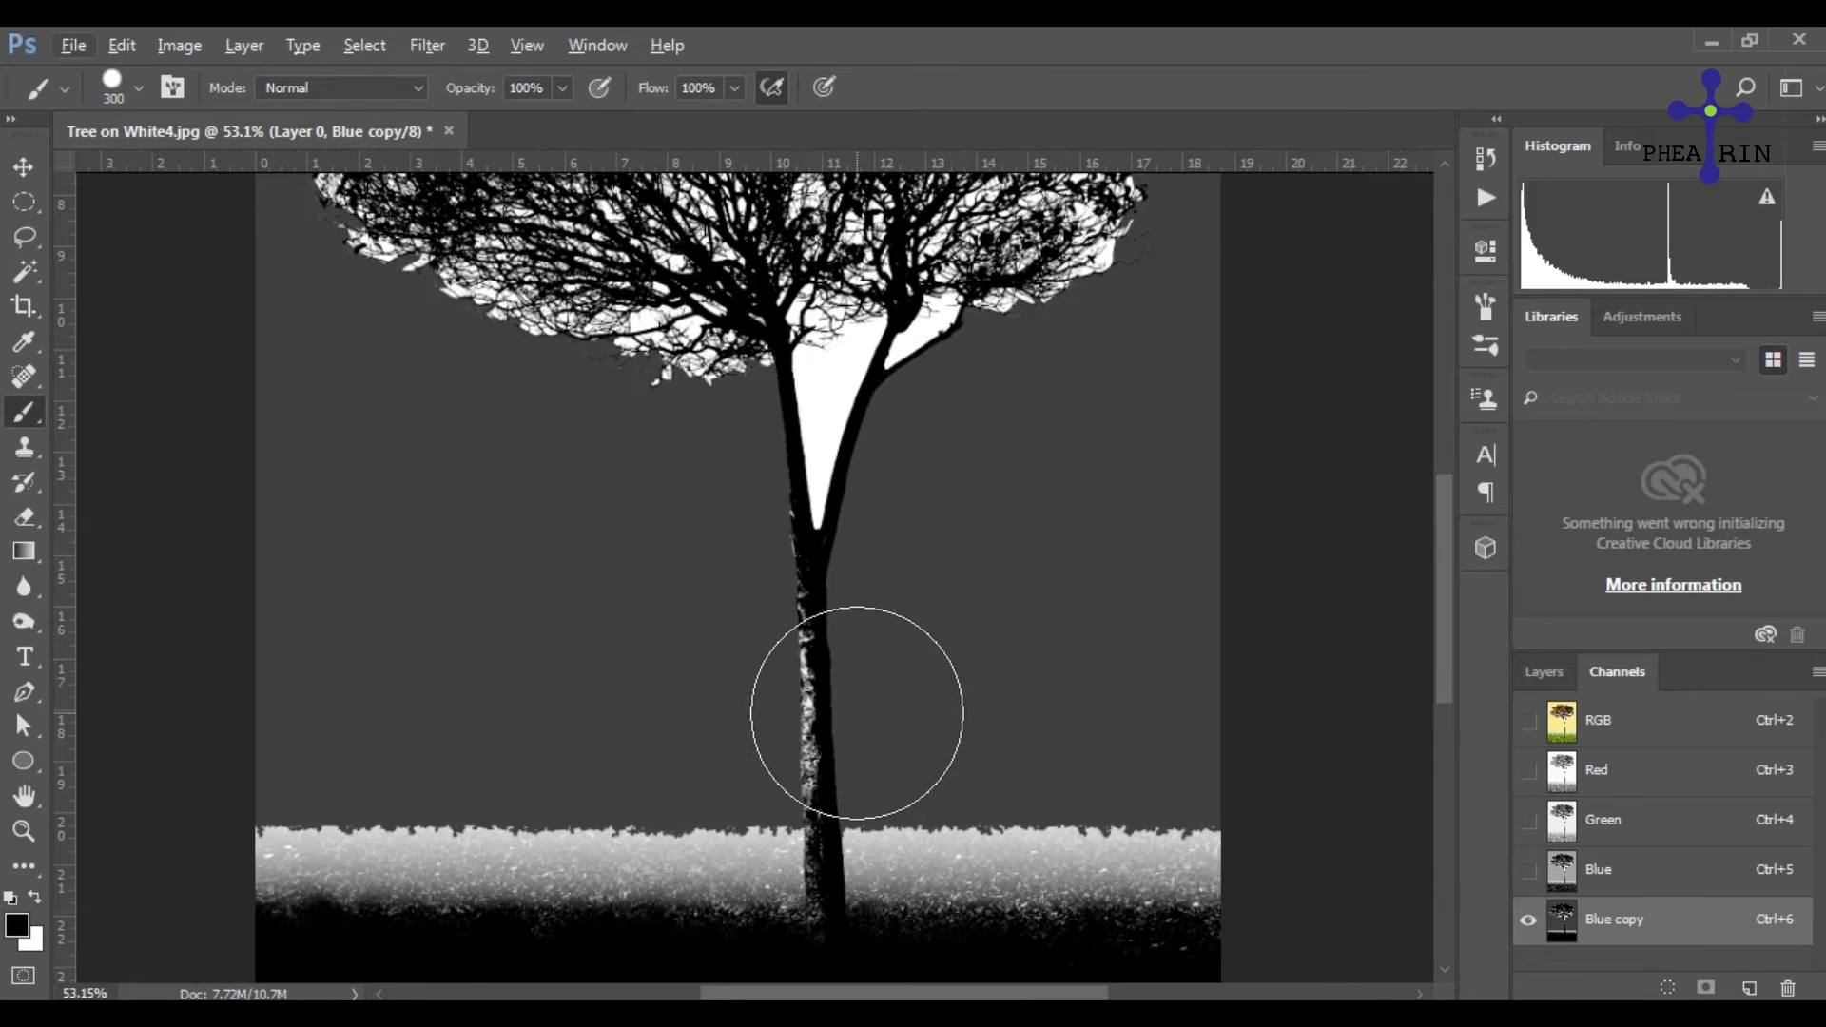
- Paint the tree trunk and the pale grass band solid black in Blue copy
key("bracketleft")
key("bracketleft")
key("bracketleft")
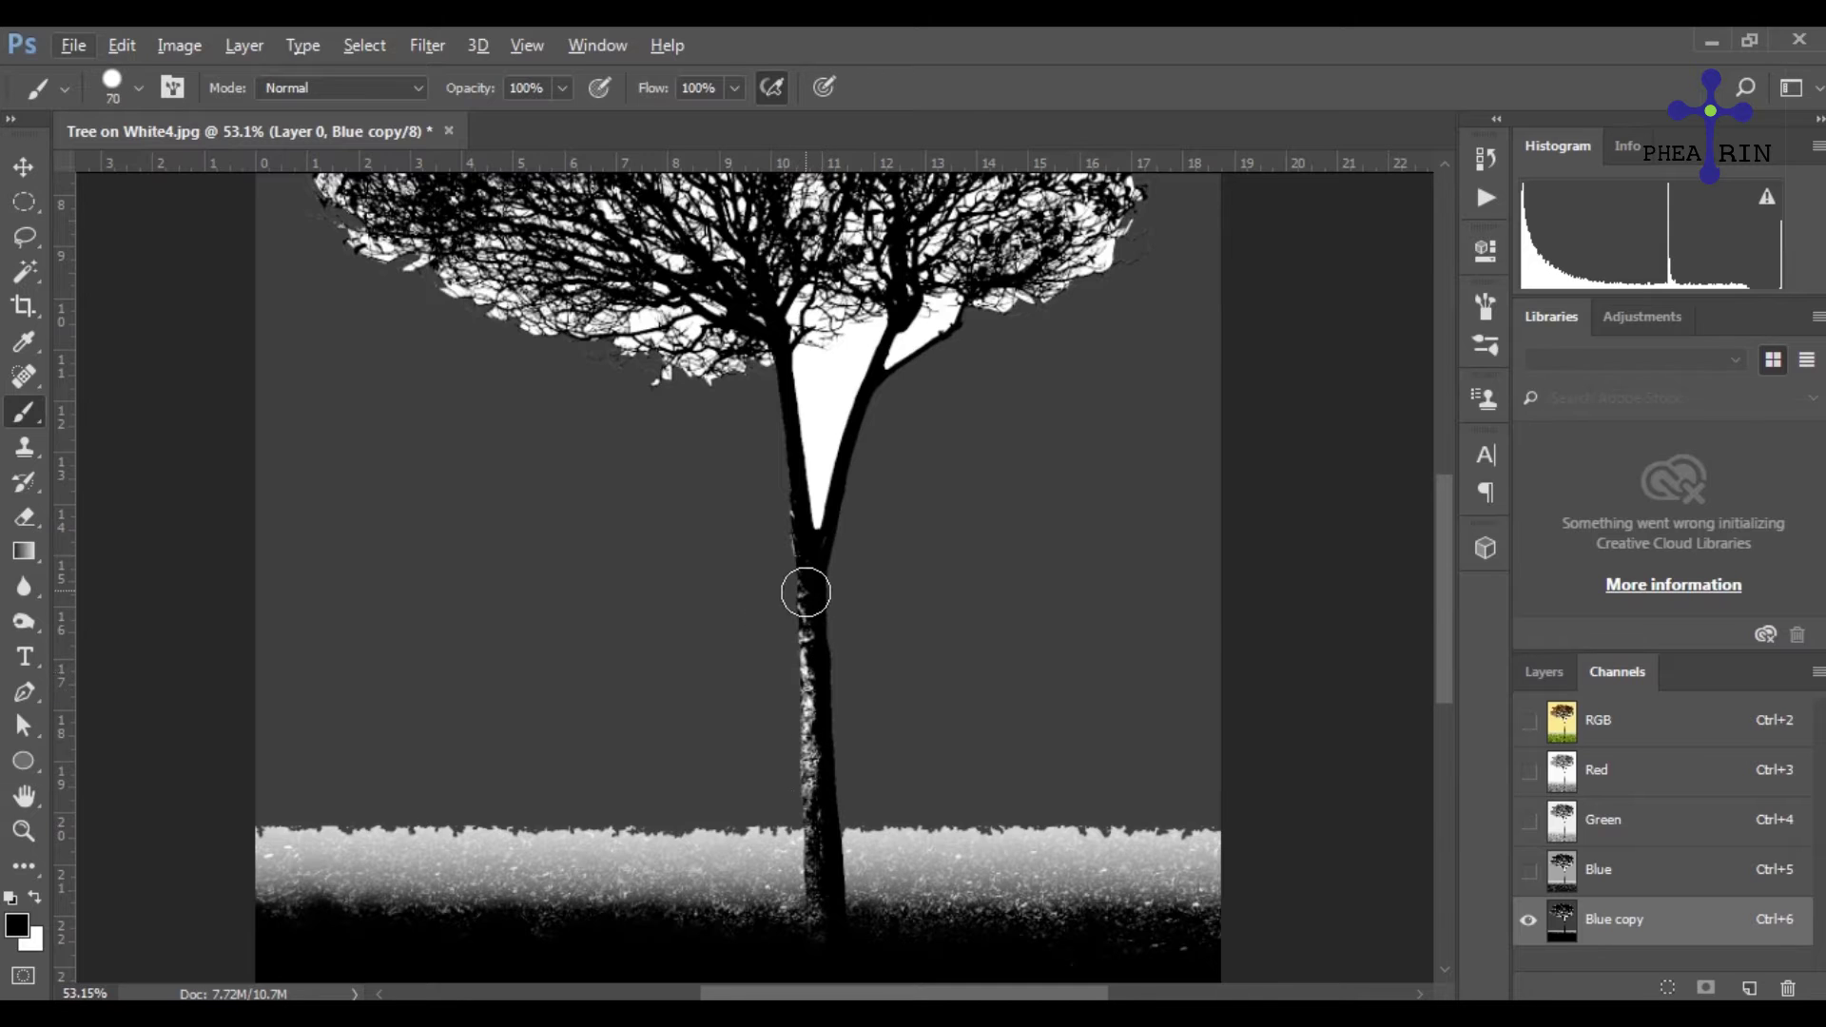
key("p")
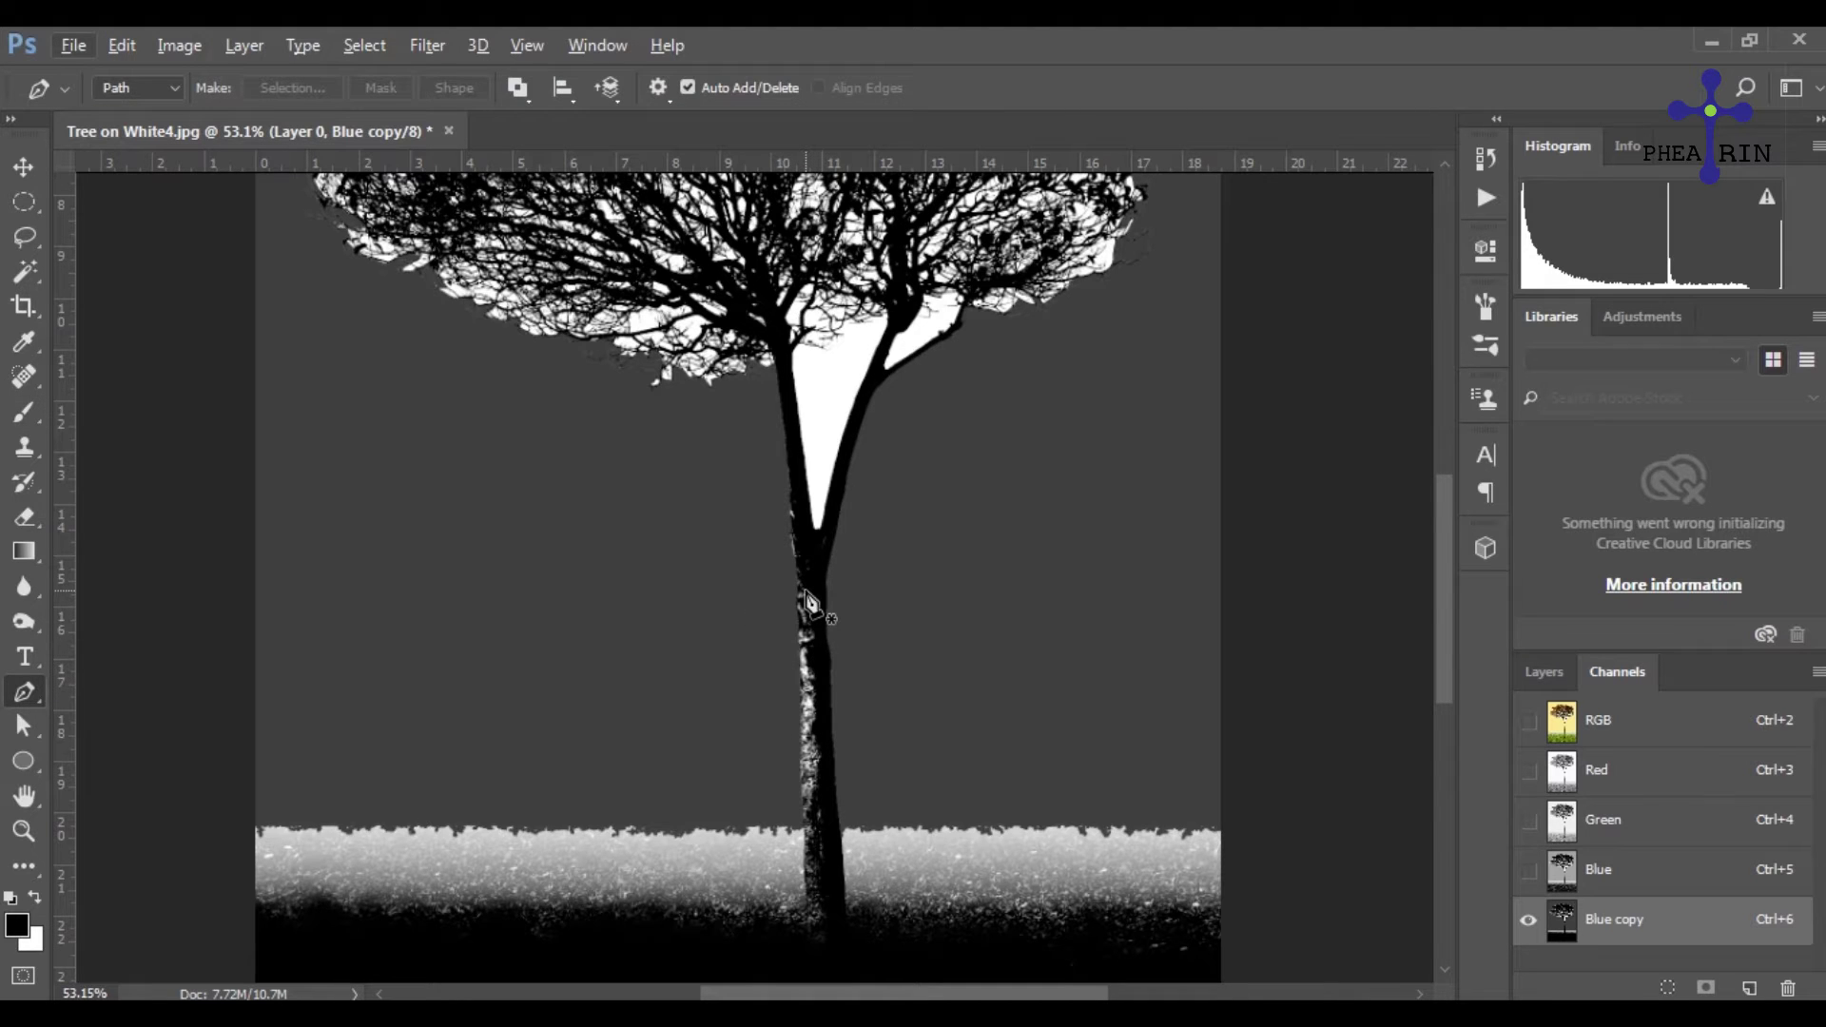
key("b")
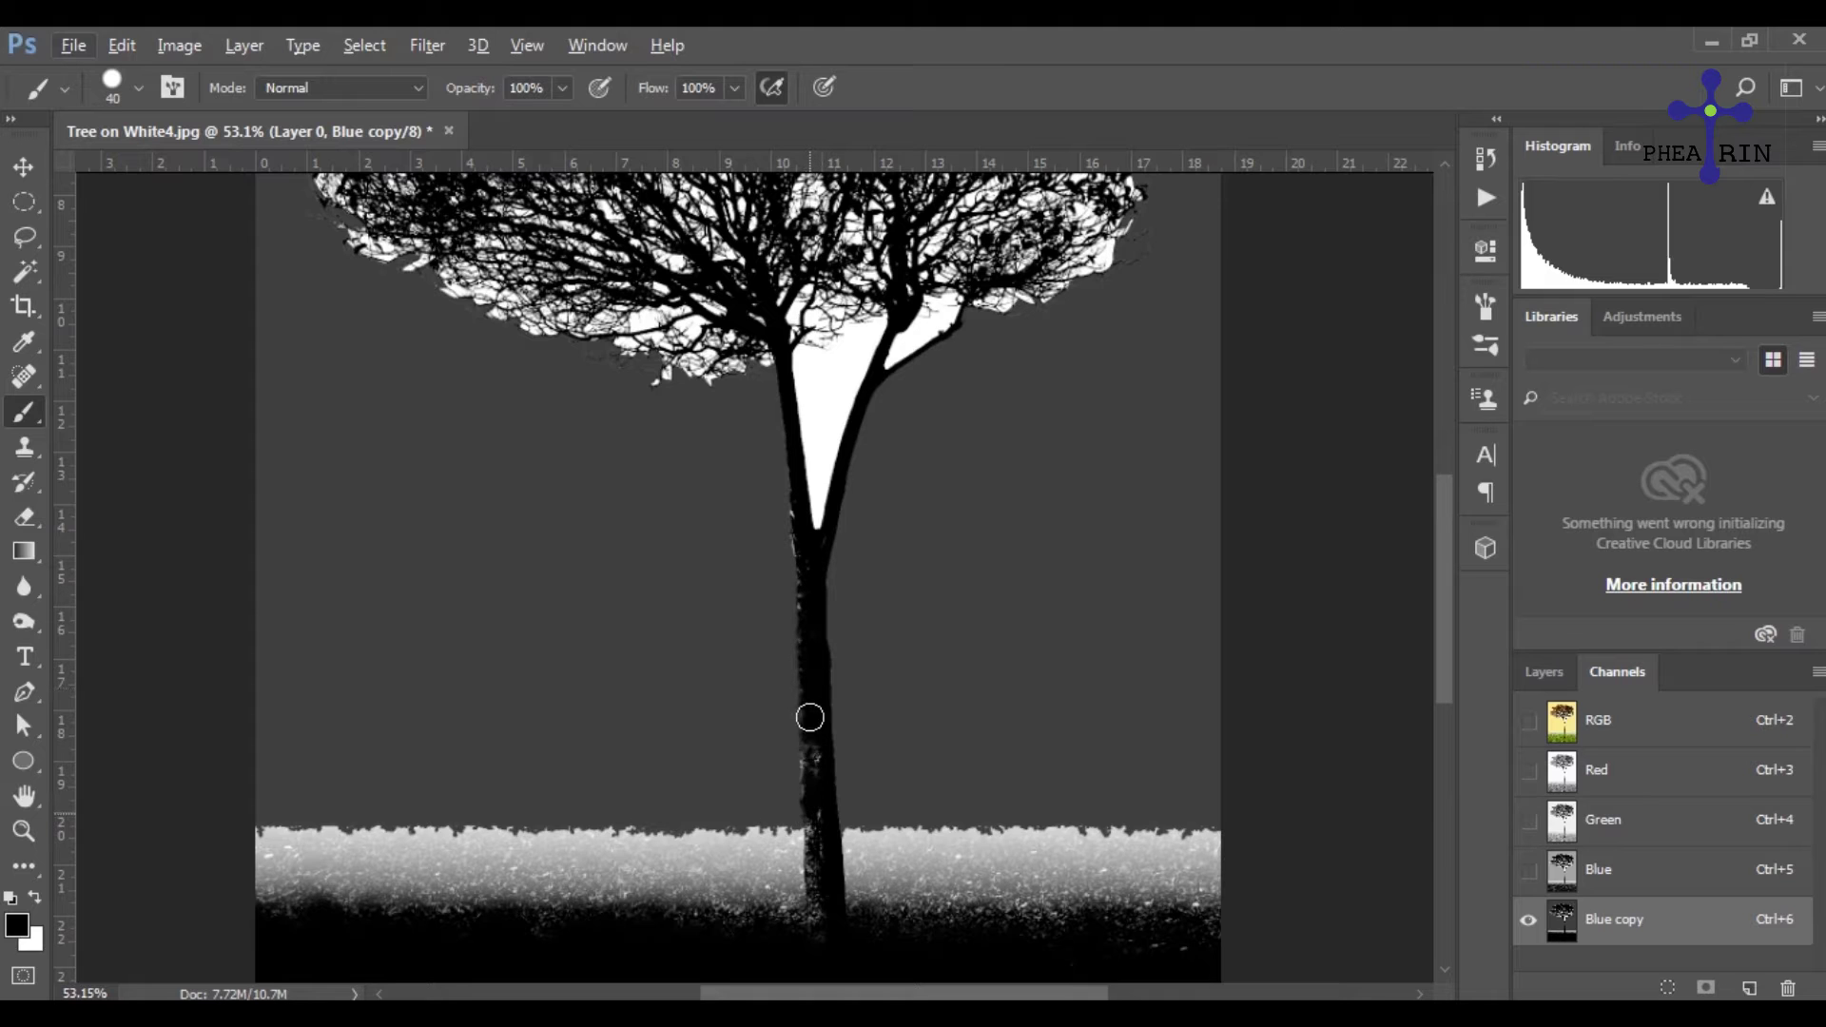
scroll(804, 880, "down", 2)
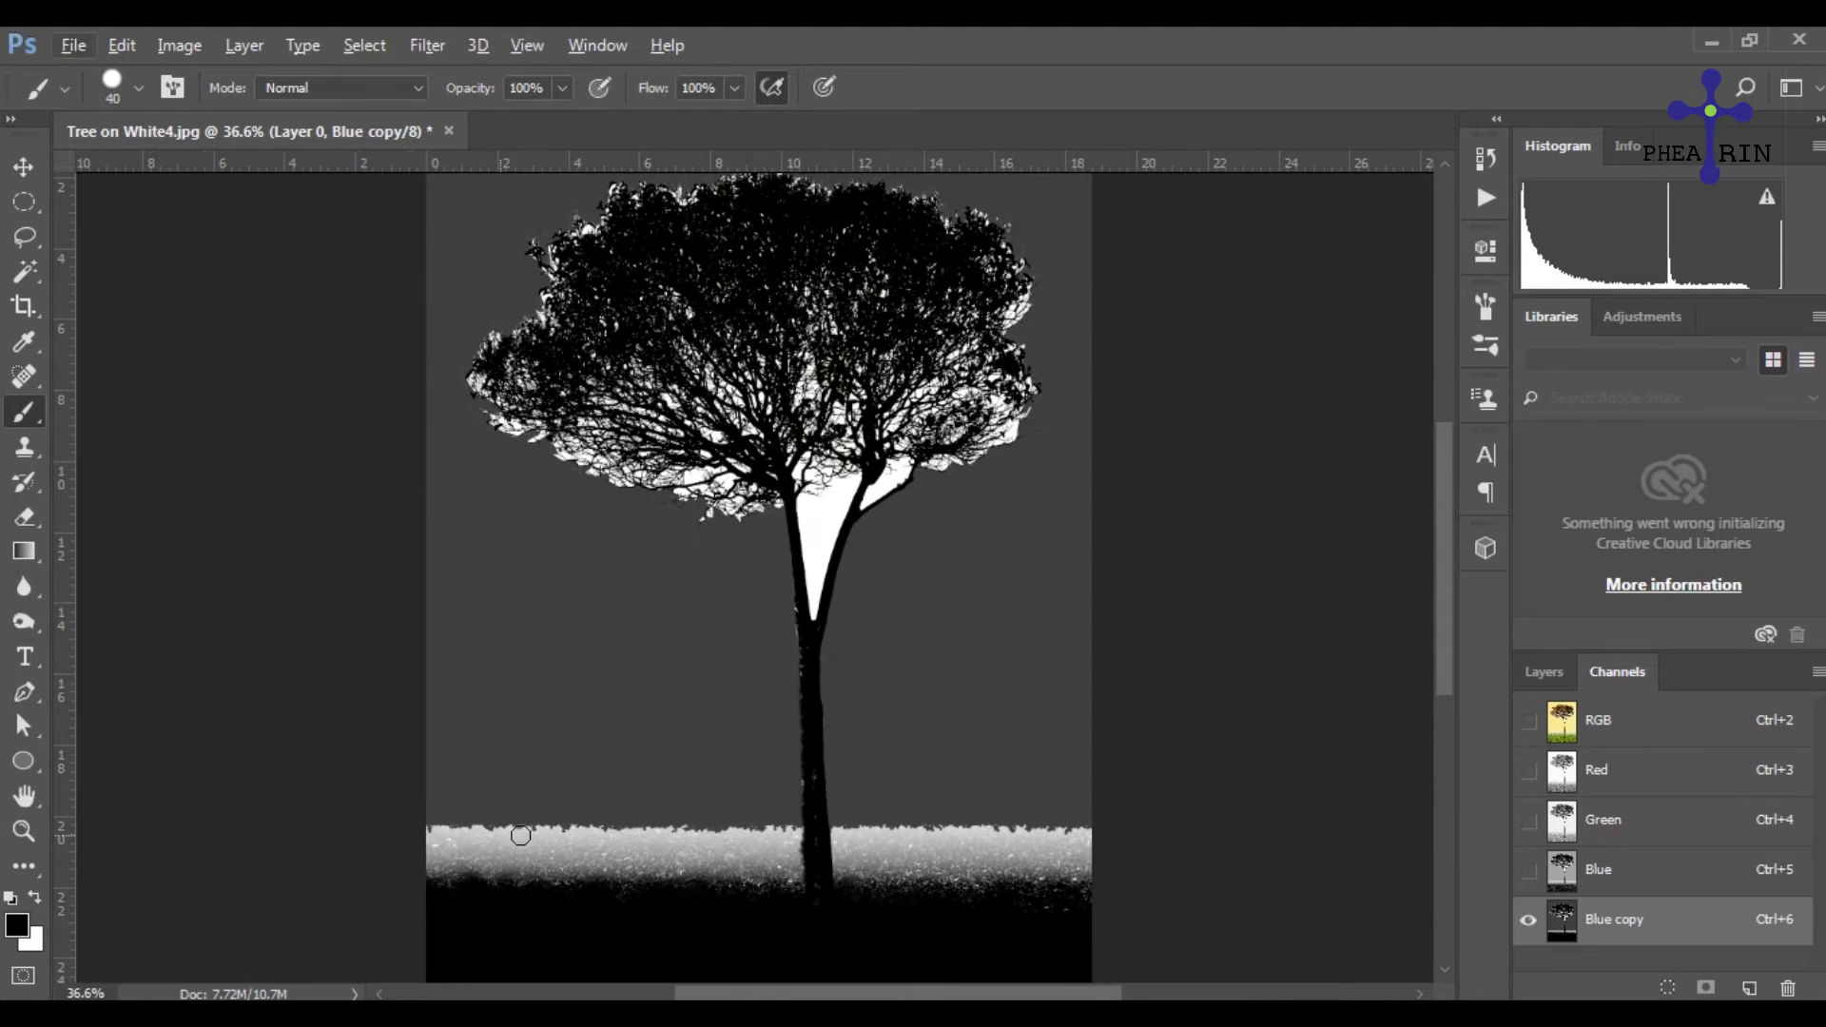
key("bracketright")
key("bracketright")
key("bracketright")
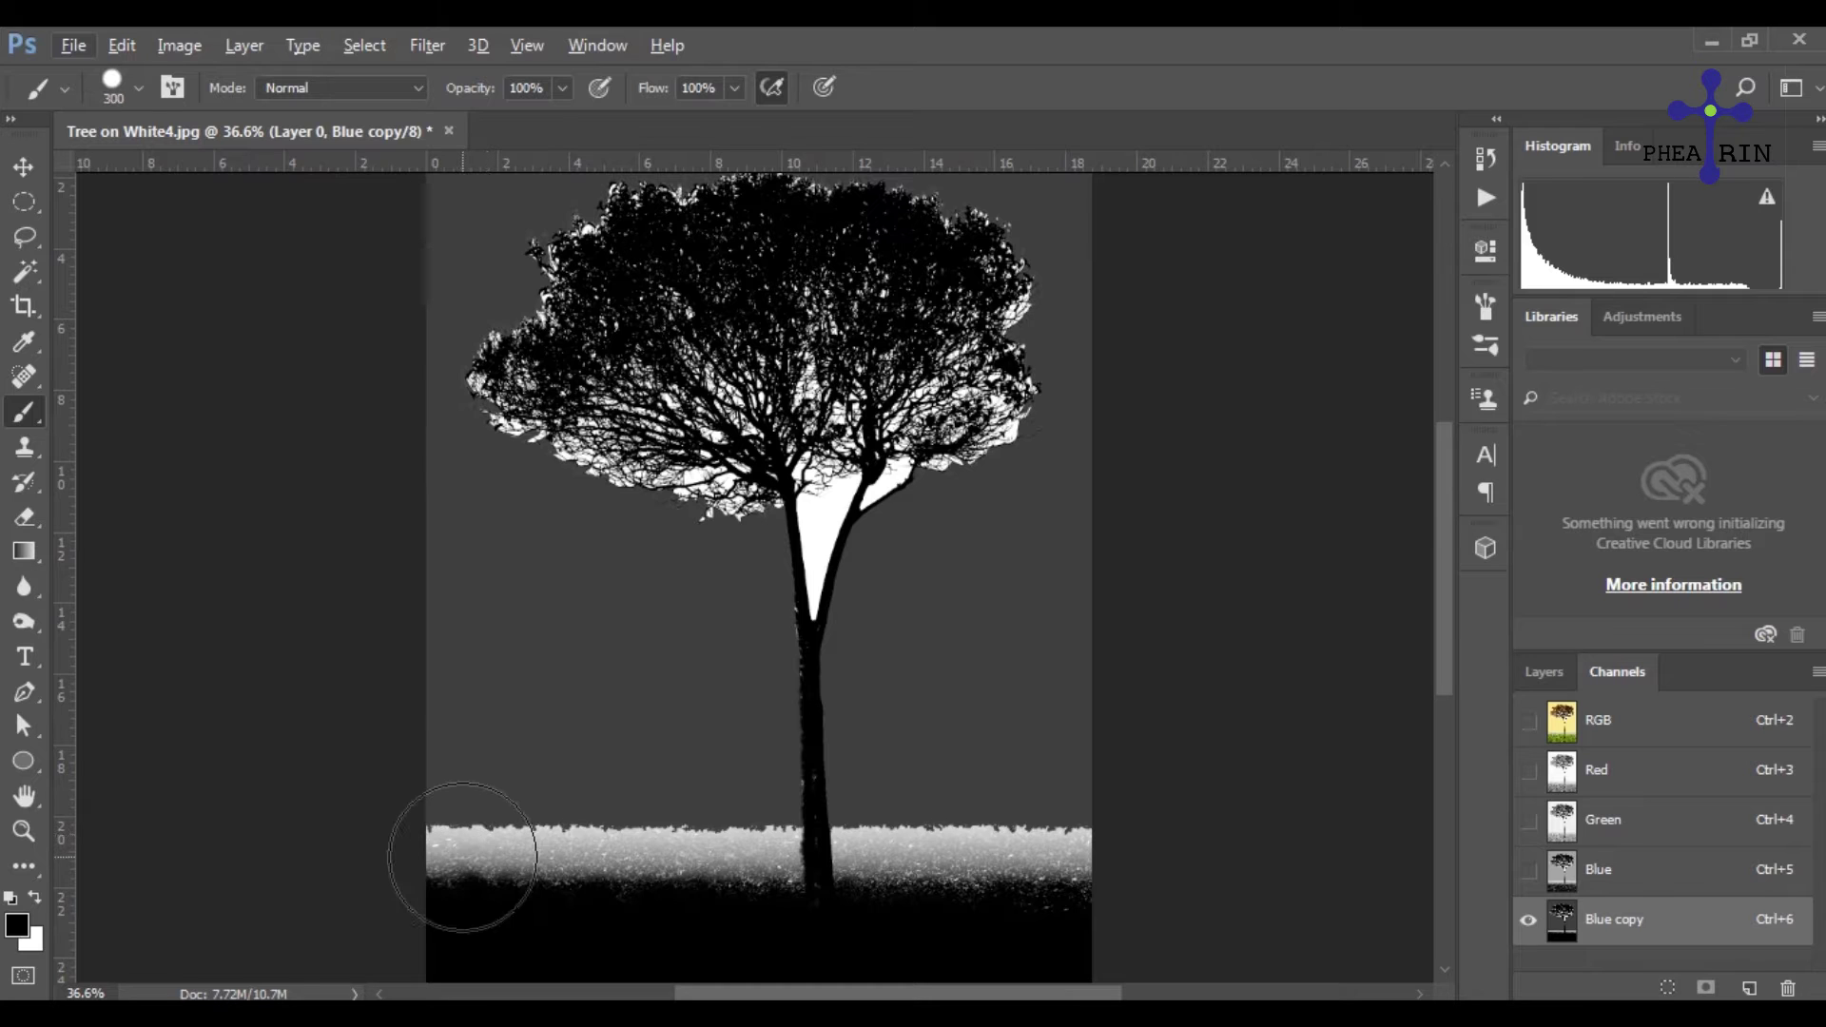
mouse_move(469, 868)
left_mouse_down()
mouse_move(869, 897)
mouse_move(367, 824)
mouse_move(1178, 876)
mouse_move(701, 843)
mouse_move(929, 869)
mouse_move(900, 846)
left_mouse_up()
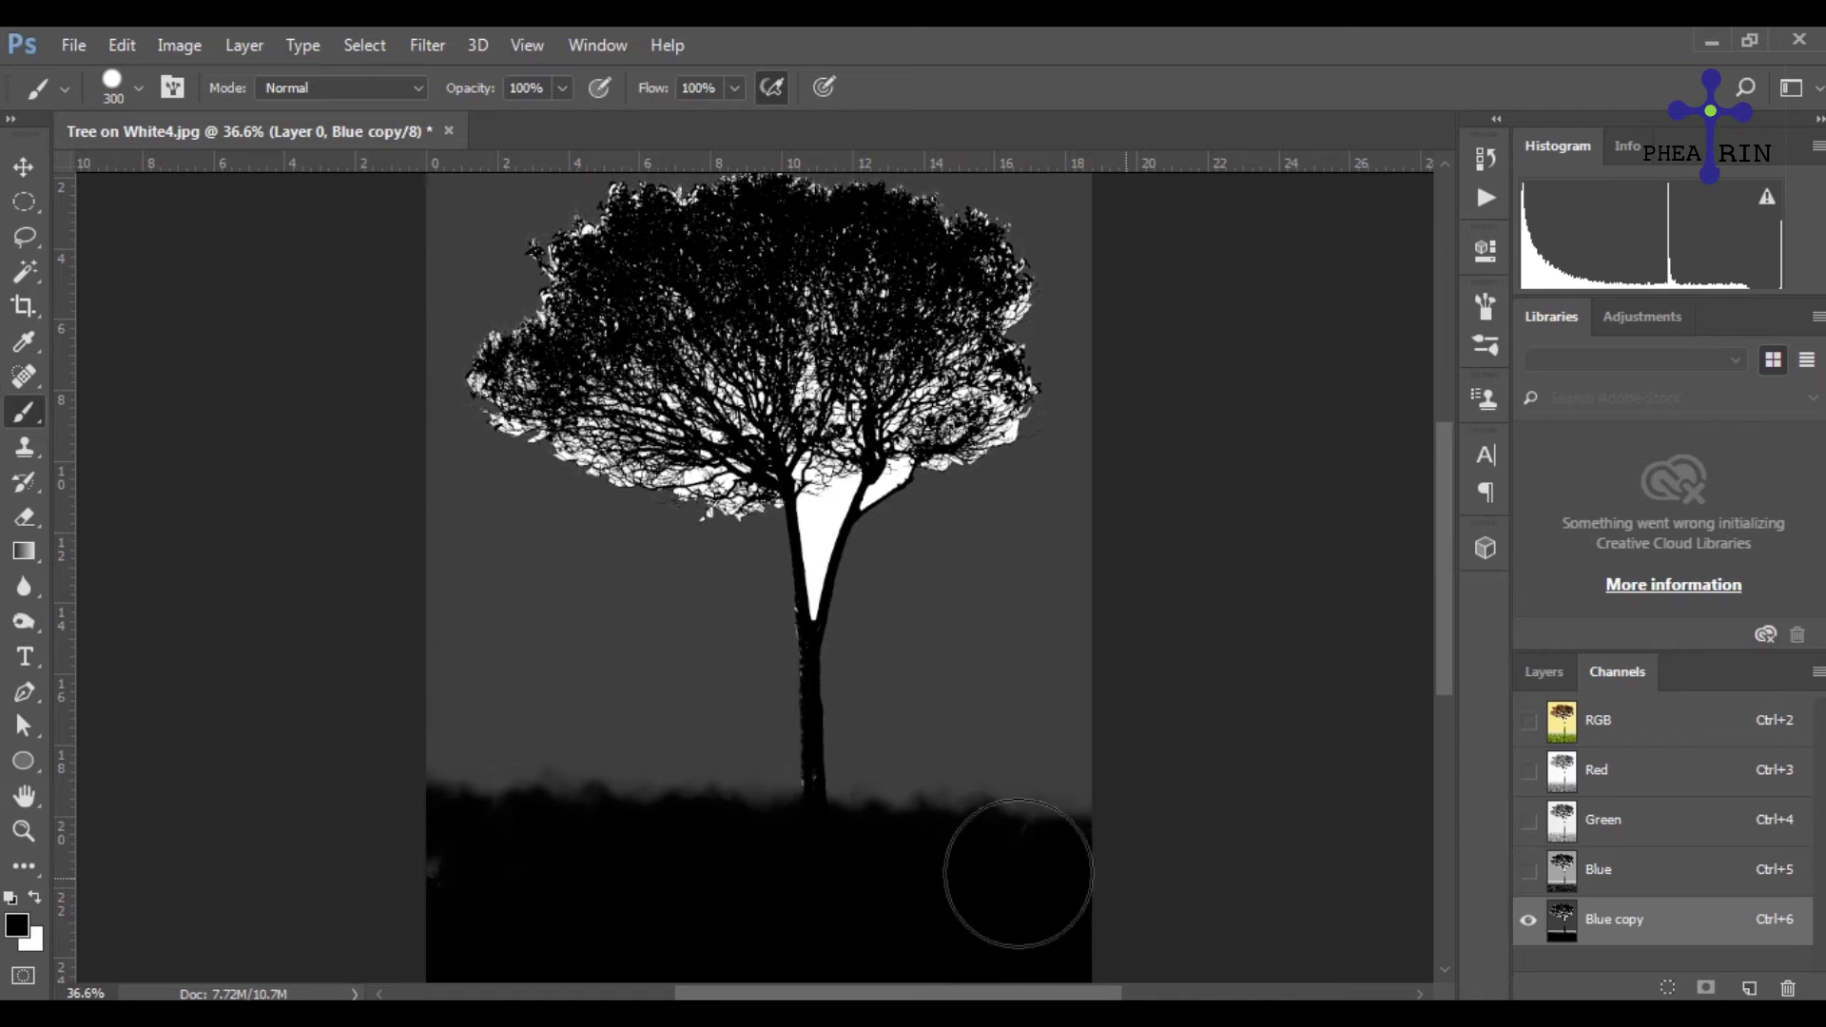
scroll(902, 799, "down", 2)
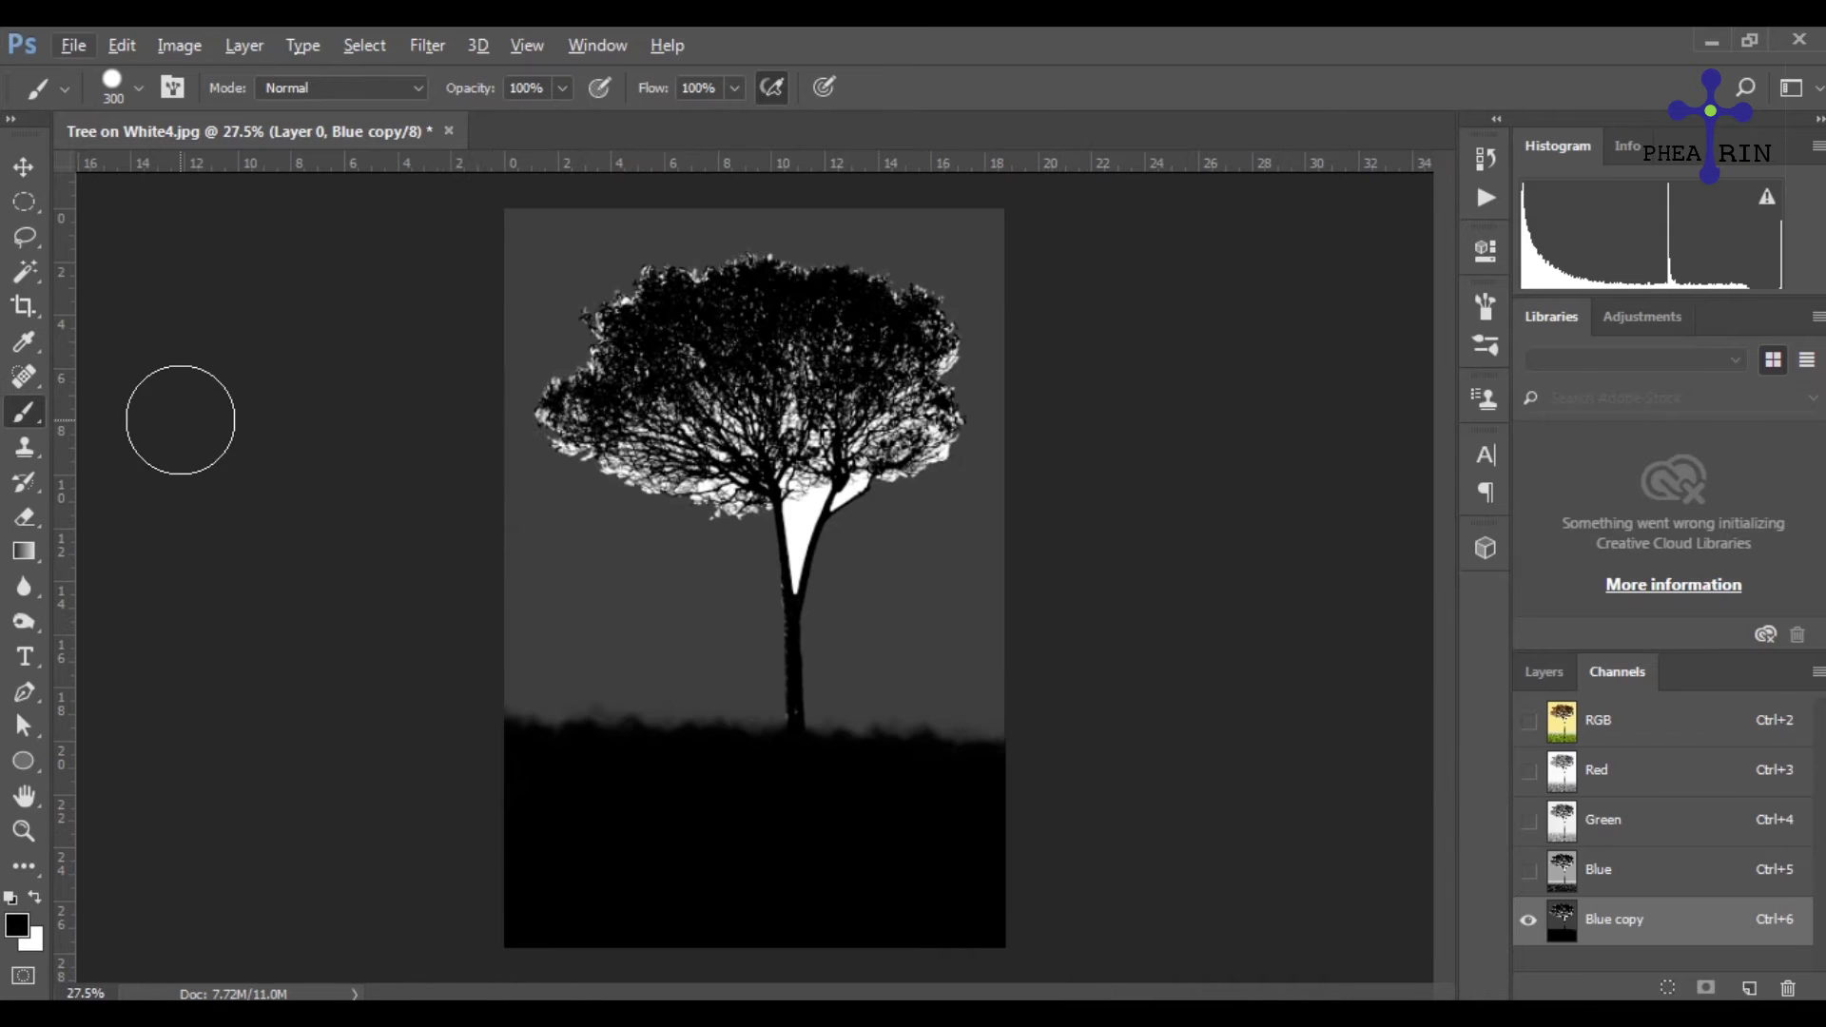
left_click(15, 172)
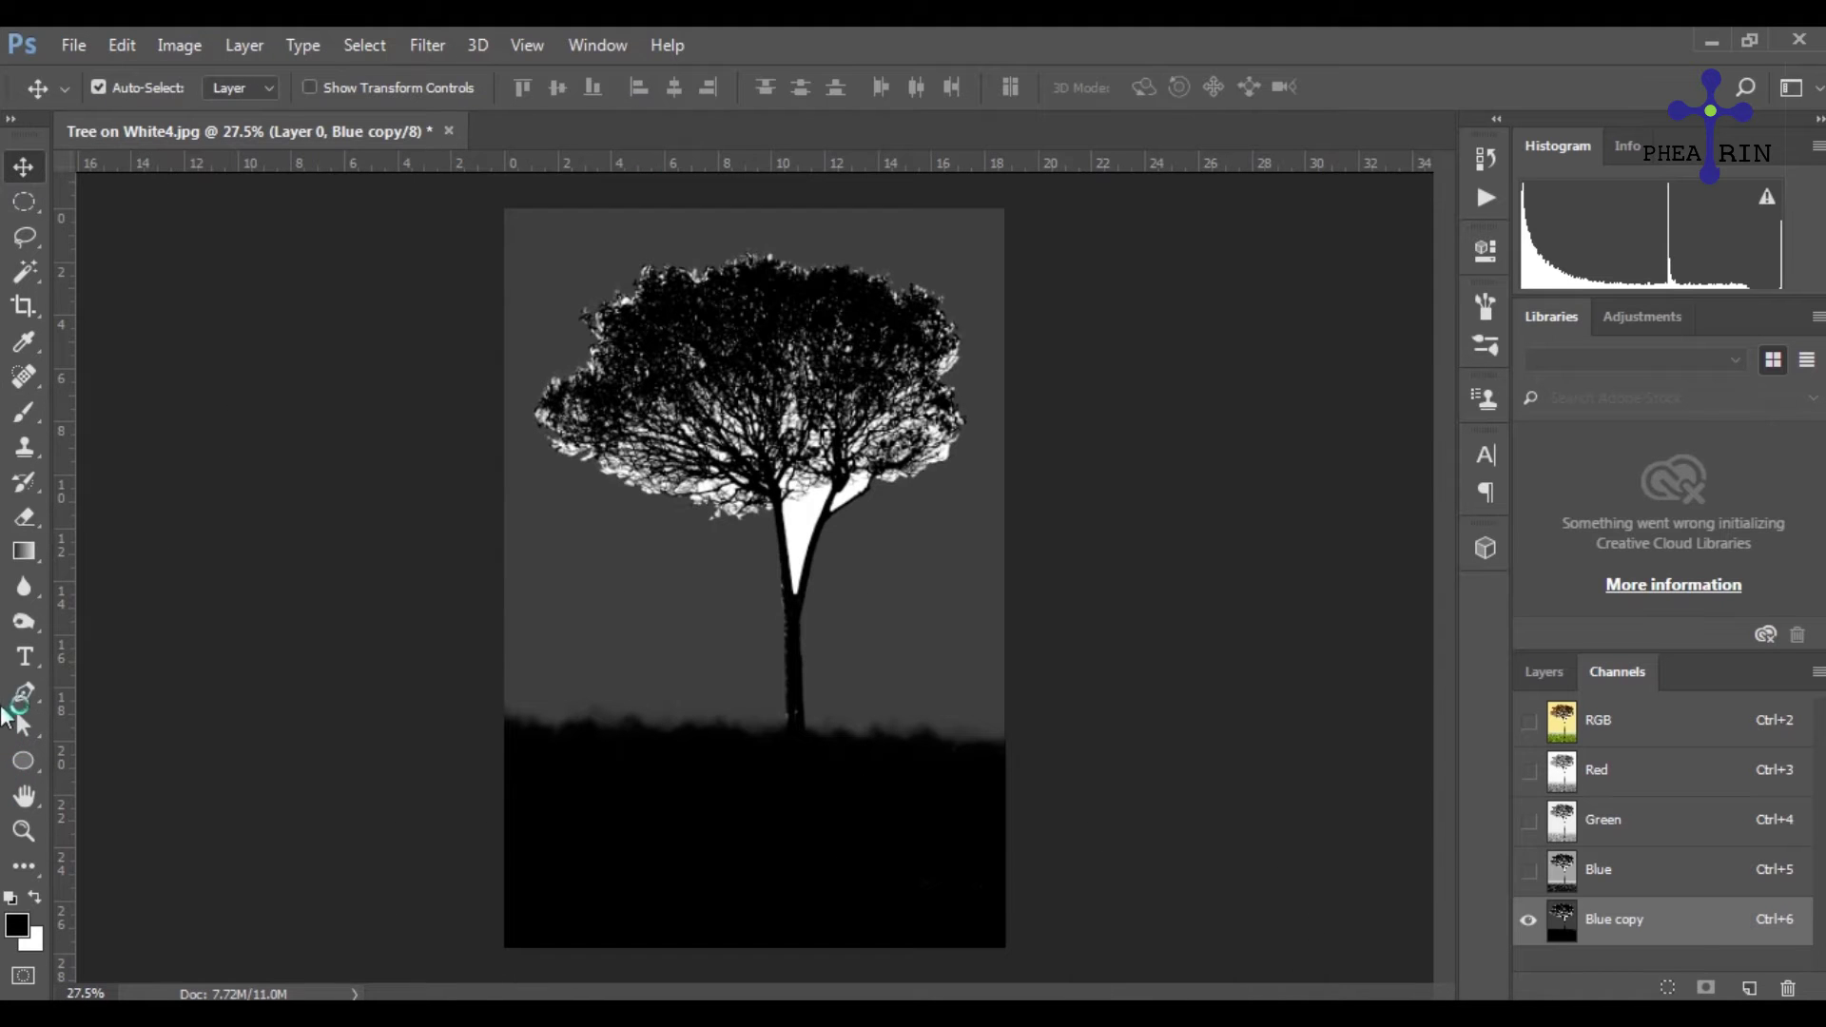
- Magic Wand the black silhouette in Blue copy and invert the selection on the RGB image
left_click(23, 272)
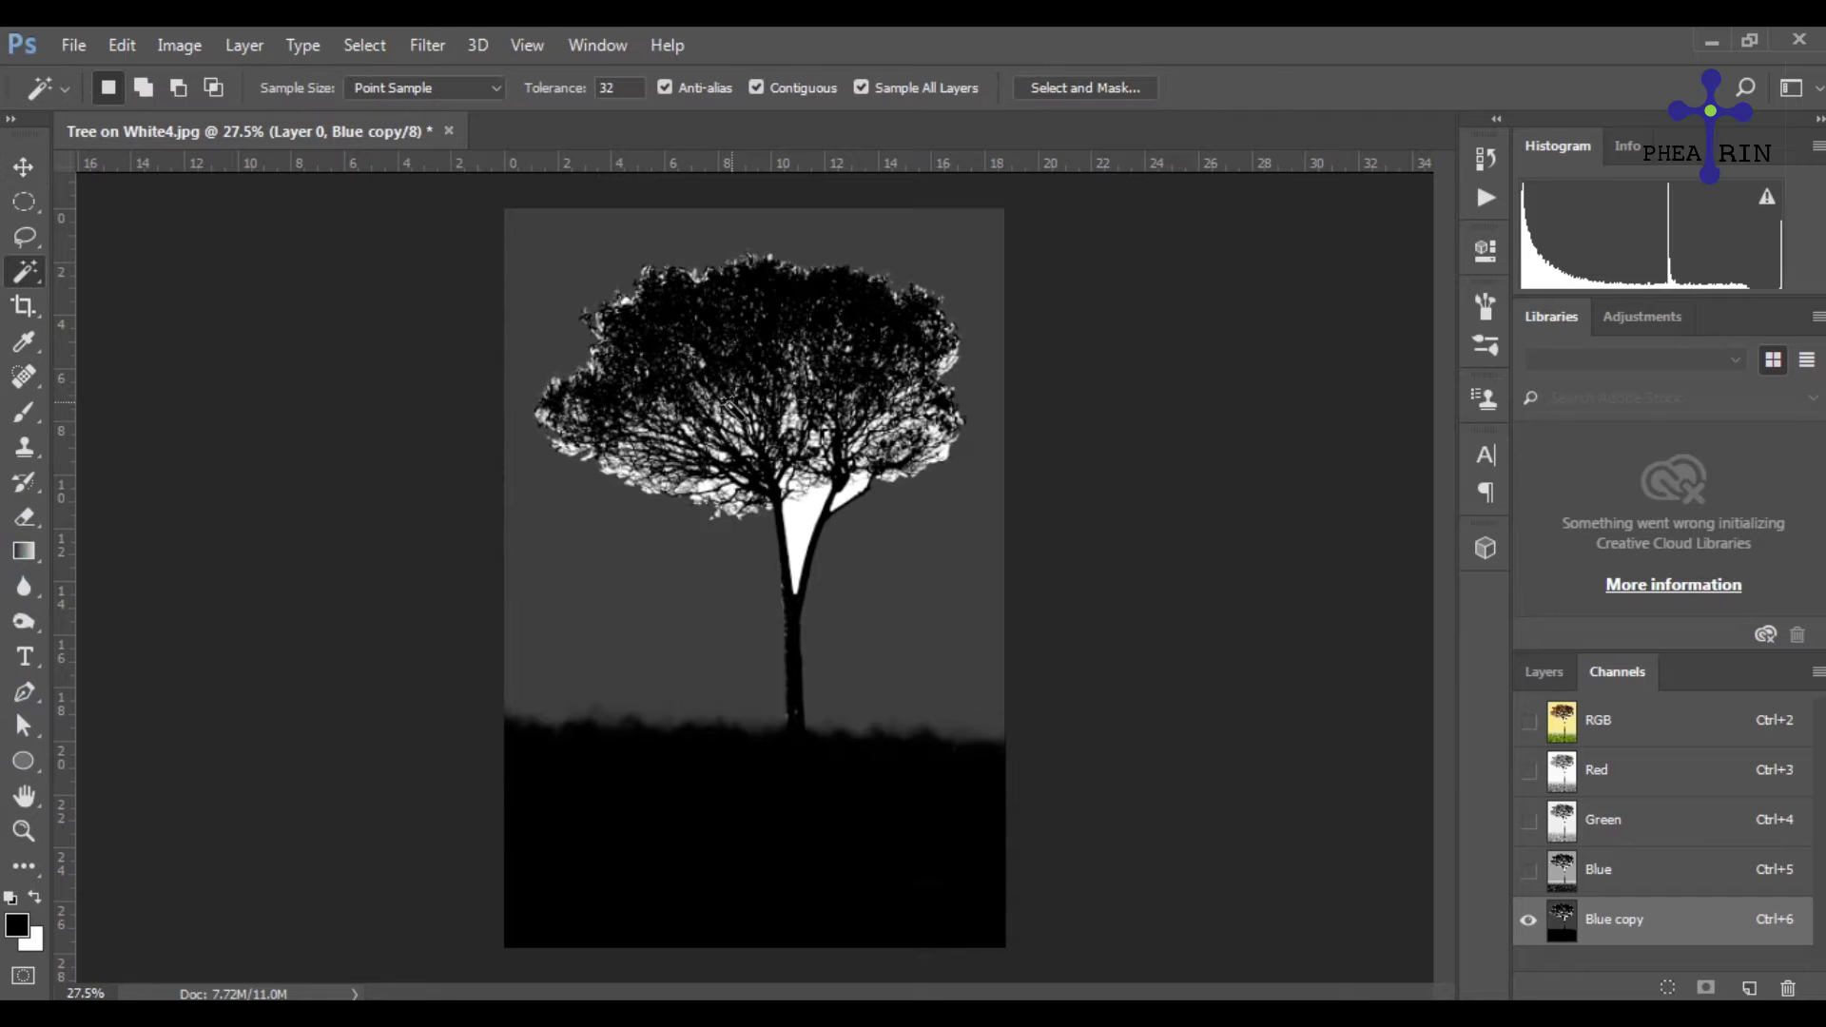
left_click(795, 666)
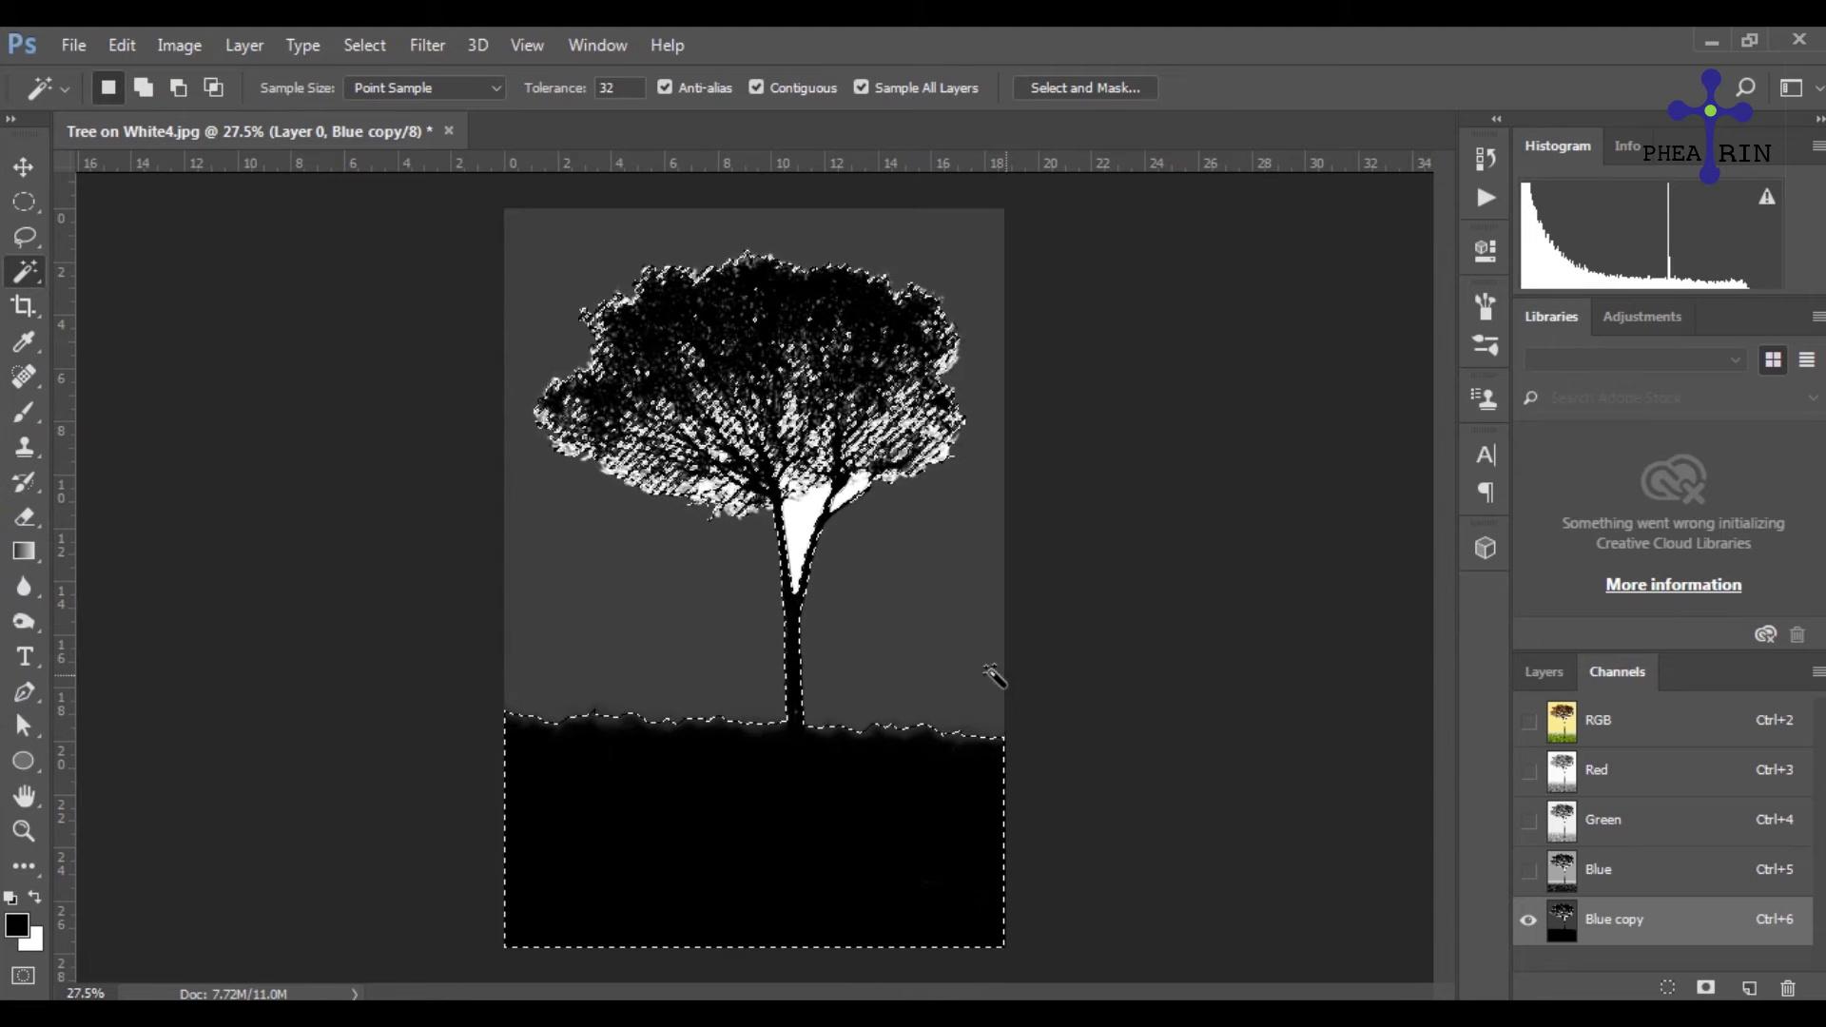
left_click(1621, 730)
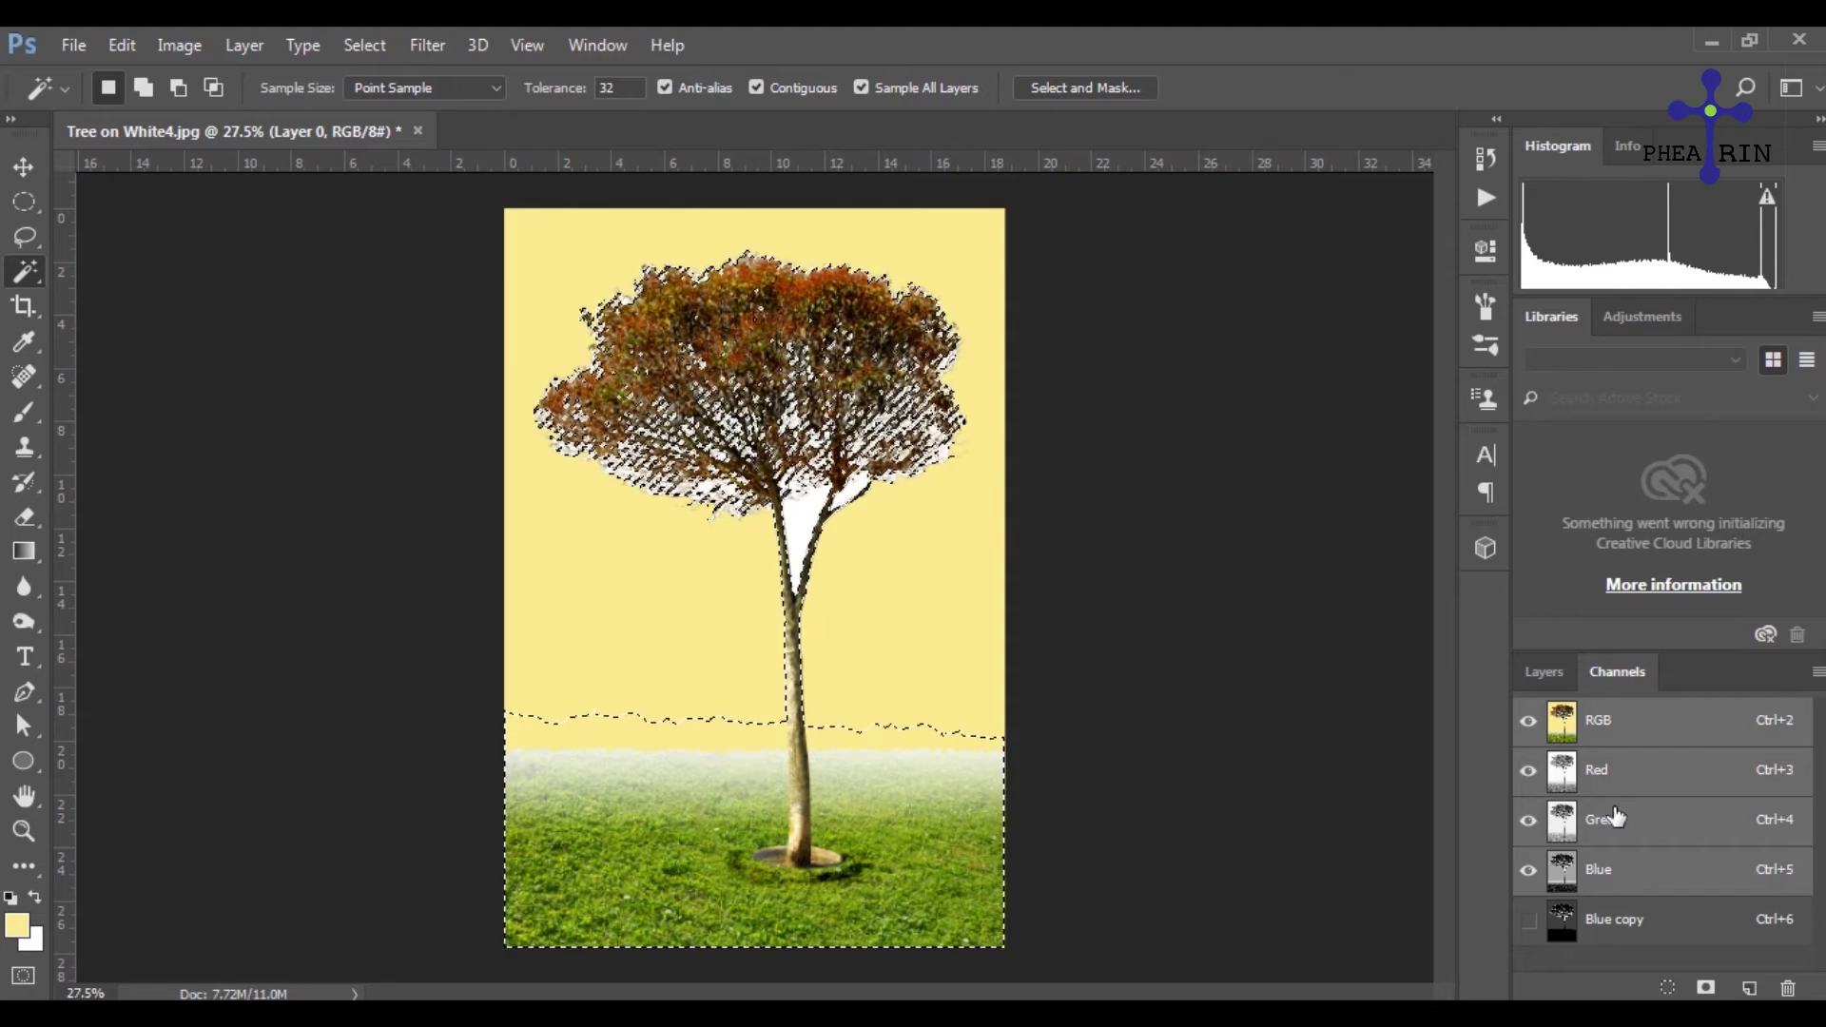
left_click(363, 45)
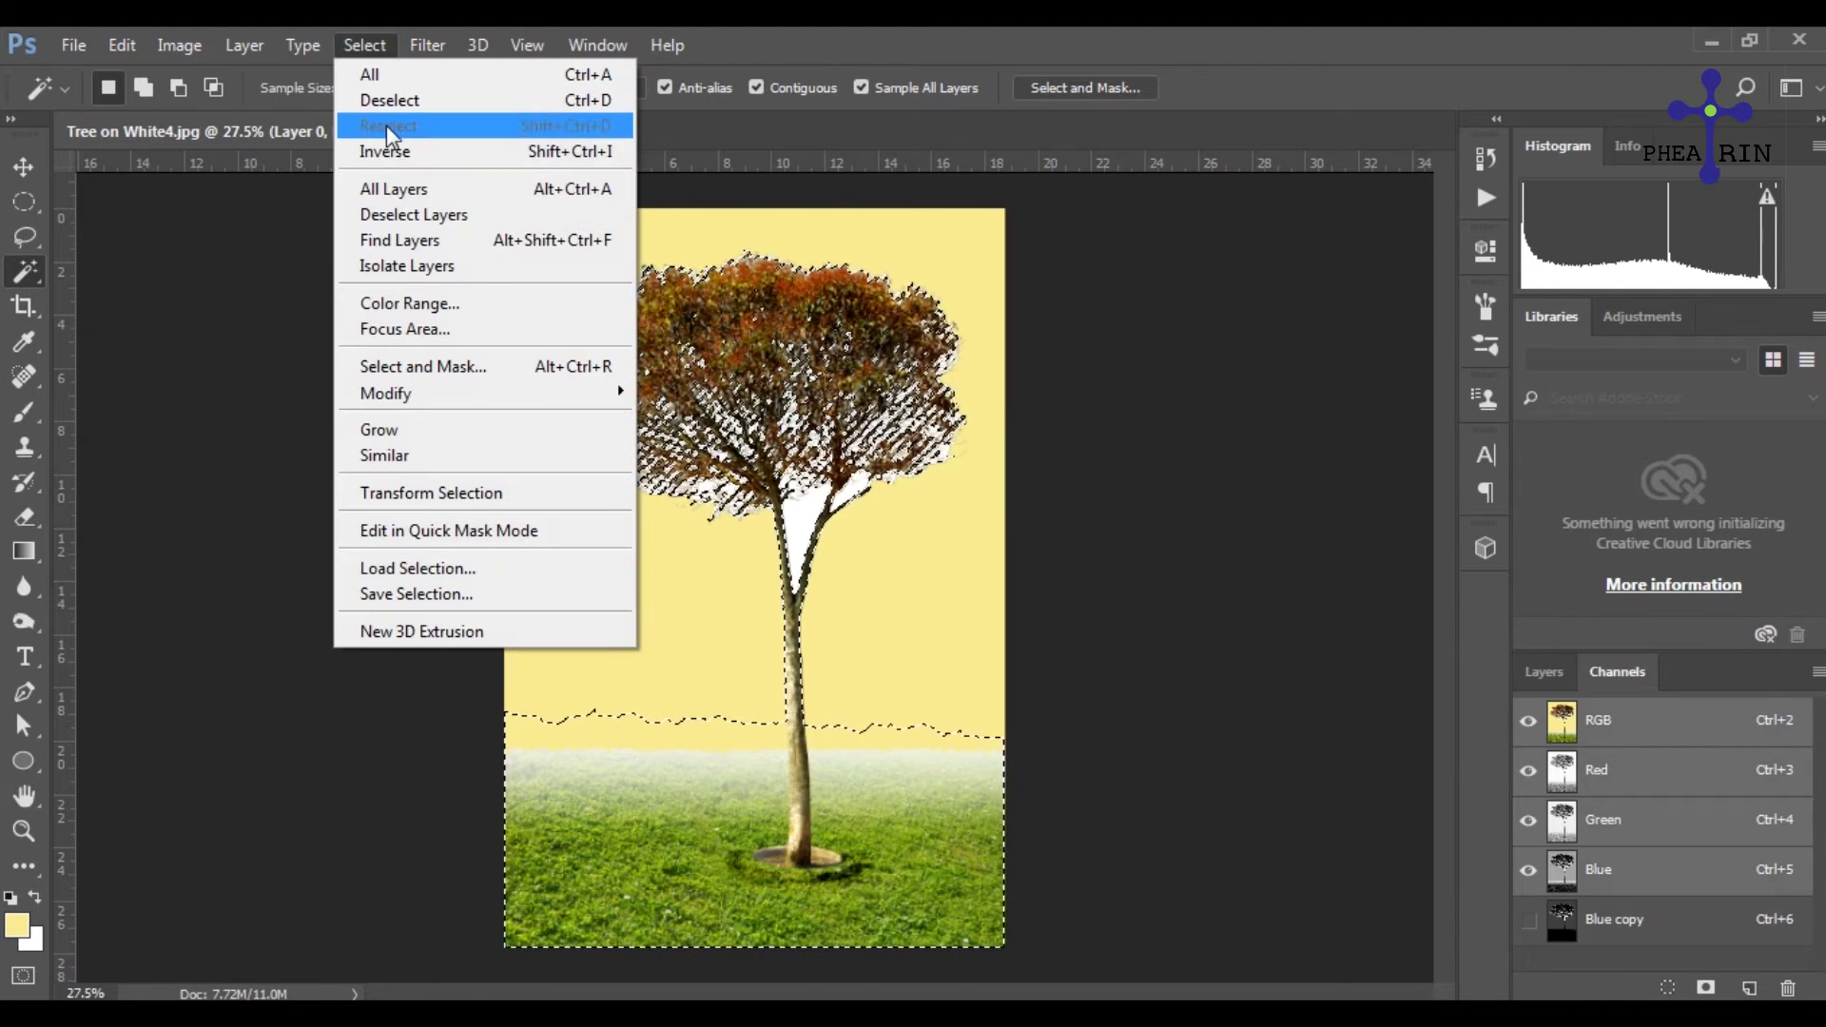
left_click(397, 147)
- Delete the inverted sky areas from Layer 0 and deselect
left_click(1545, 673)
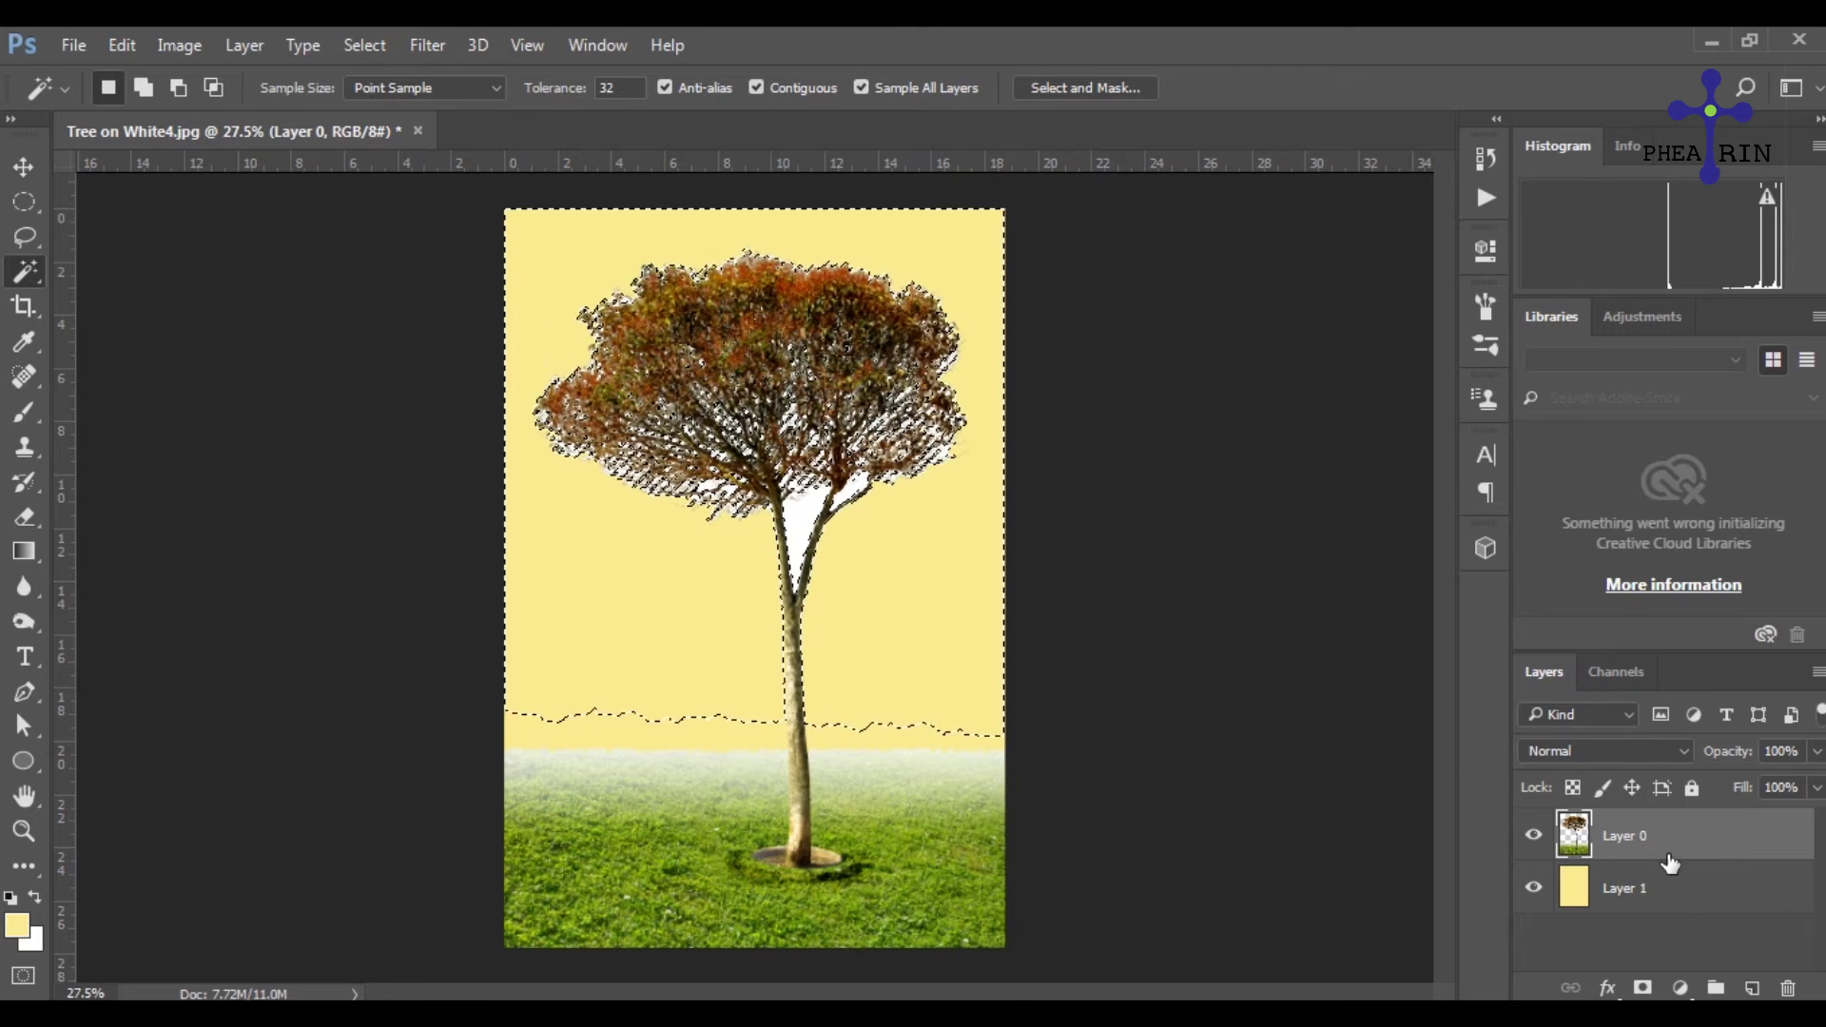
key("Delete")
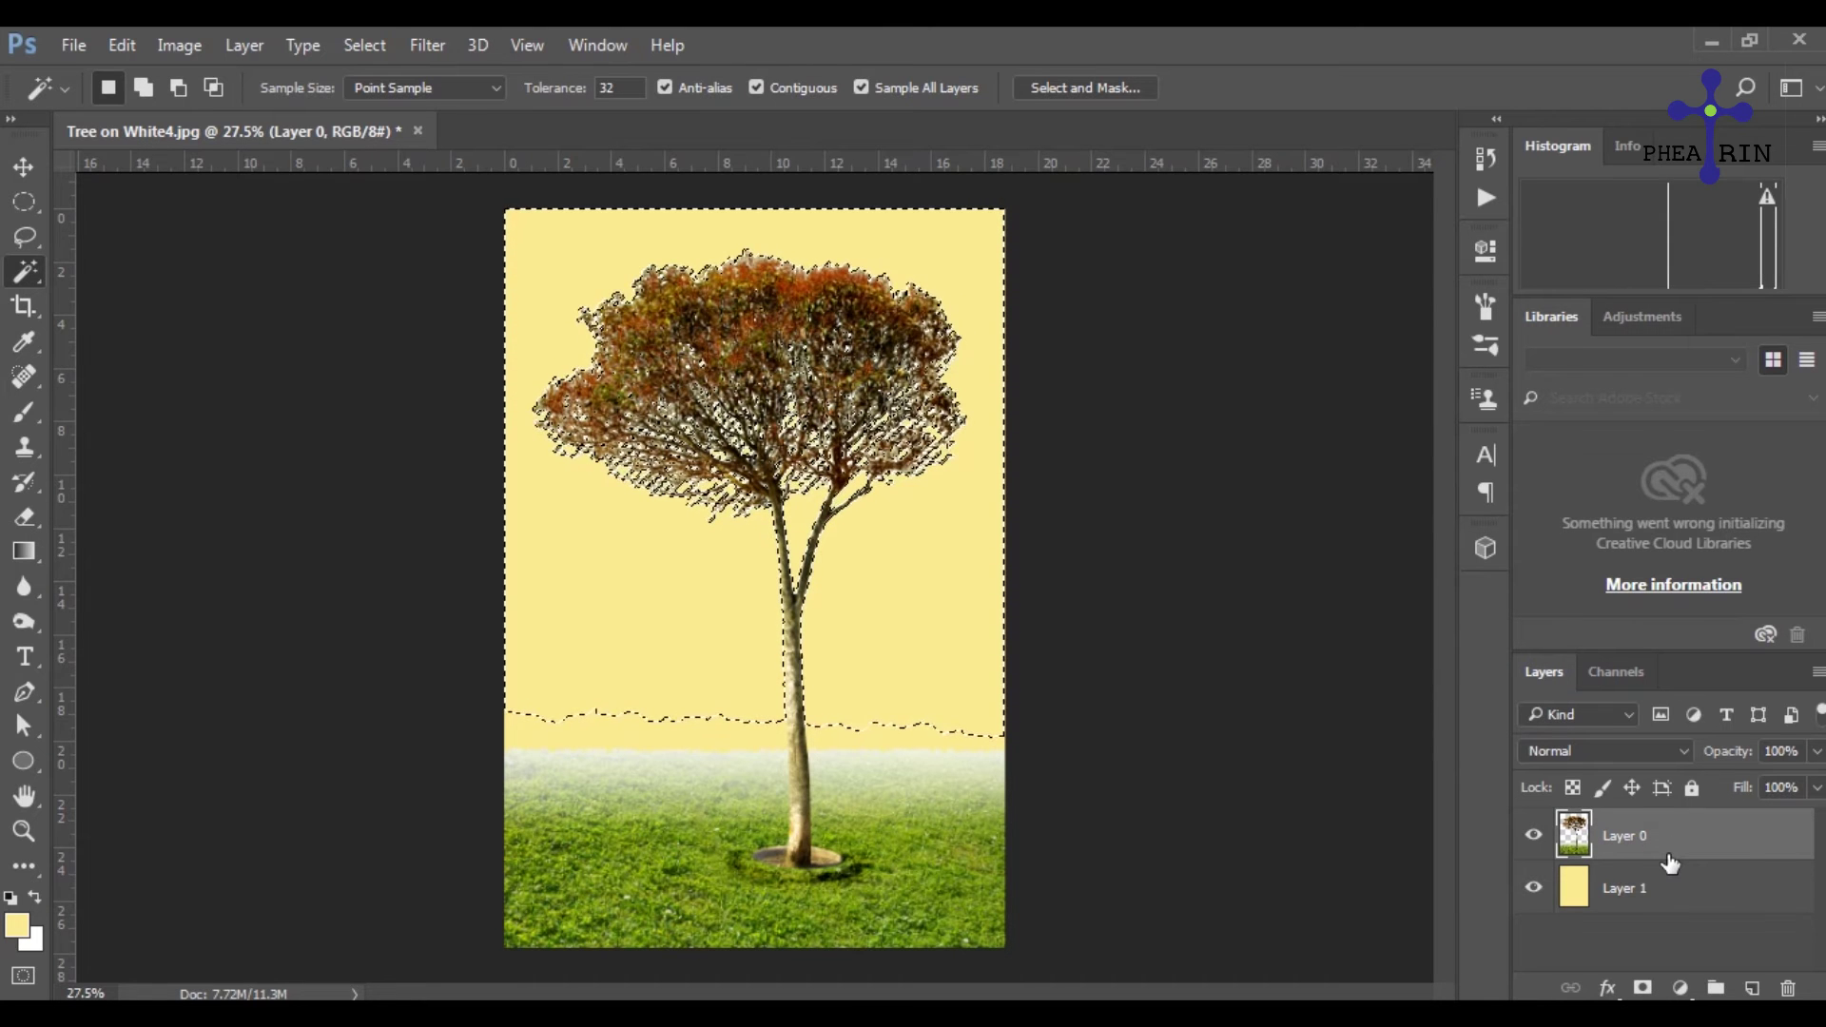
key("ctrl+d")
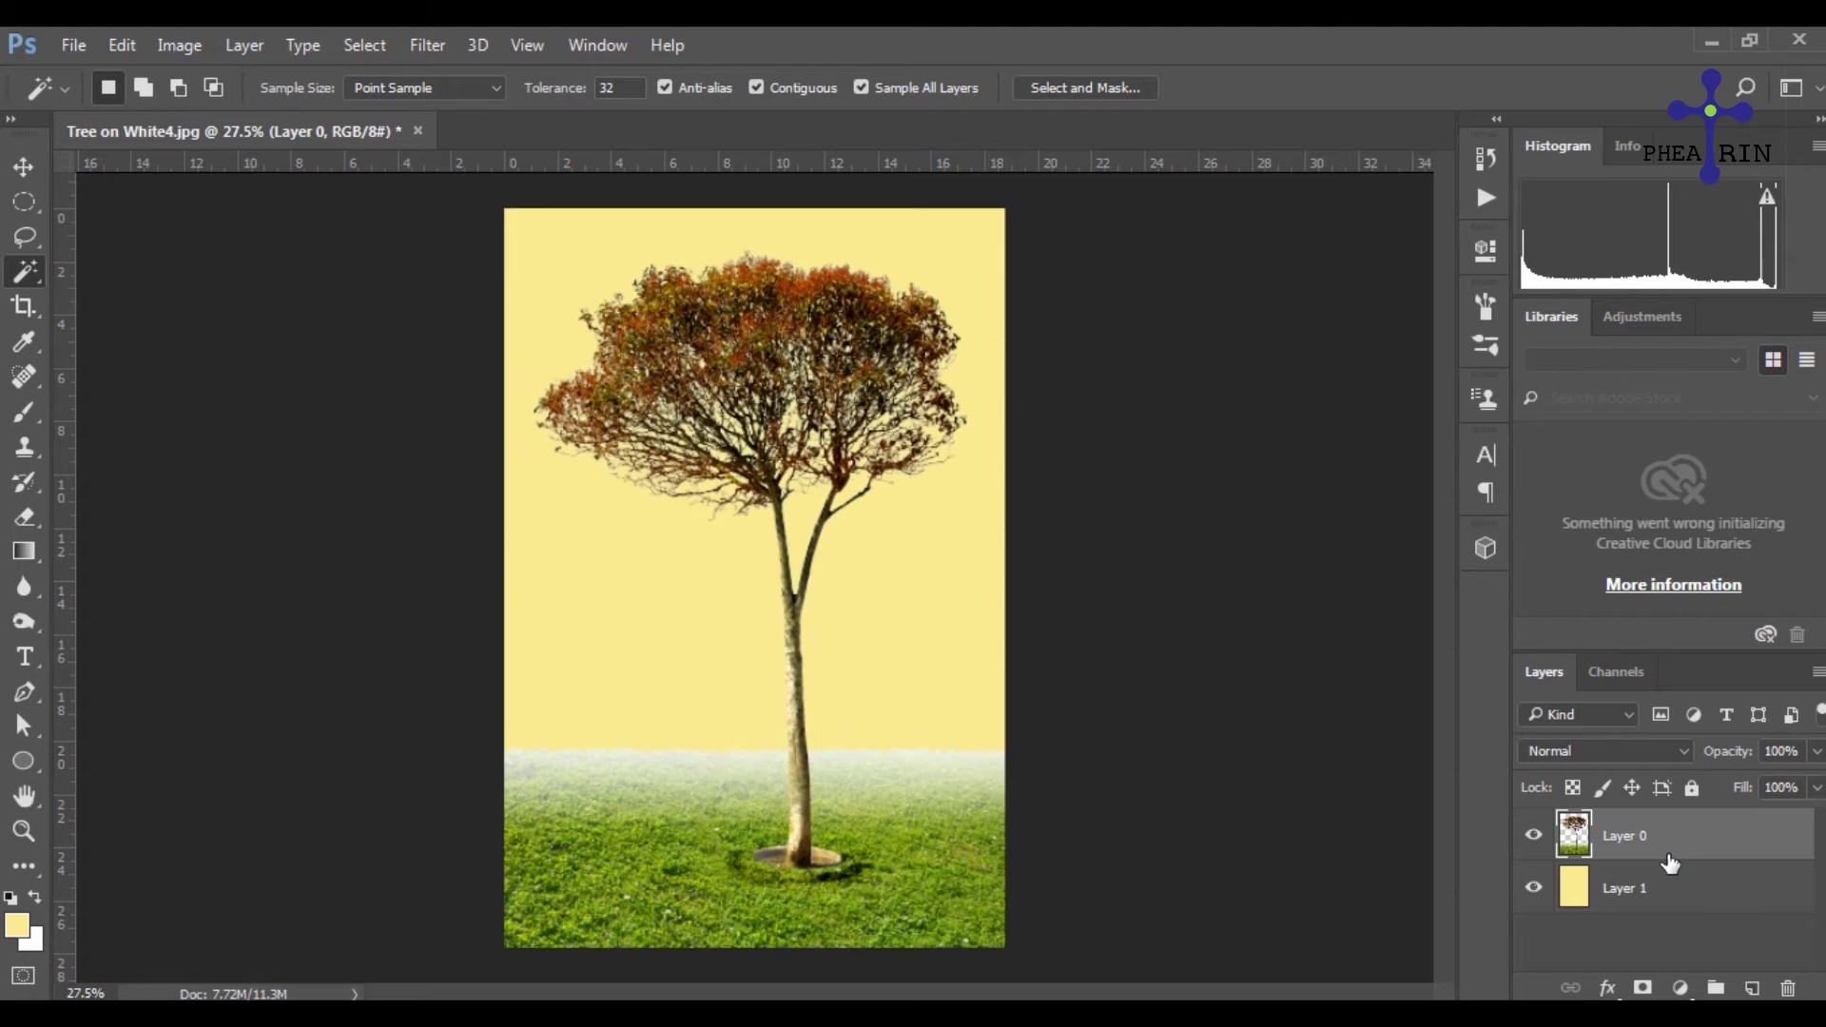
- Add Layer 2 above Layer 1 and fill it with black (000000)
left_click(43, 179)
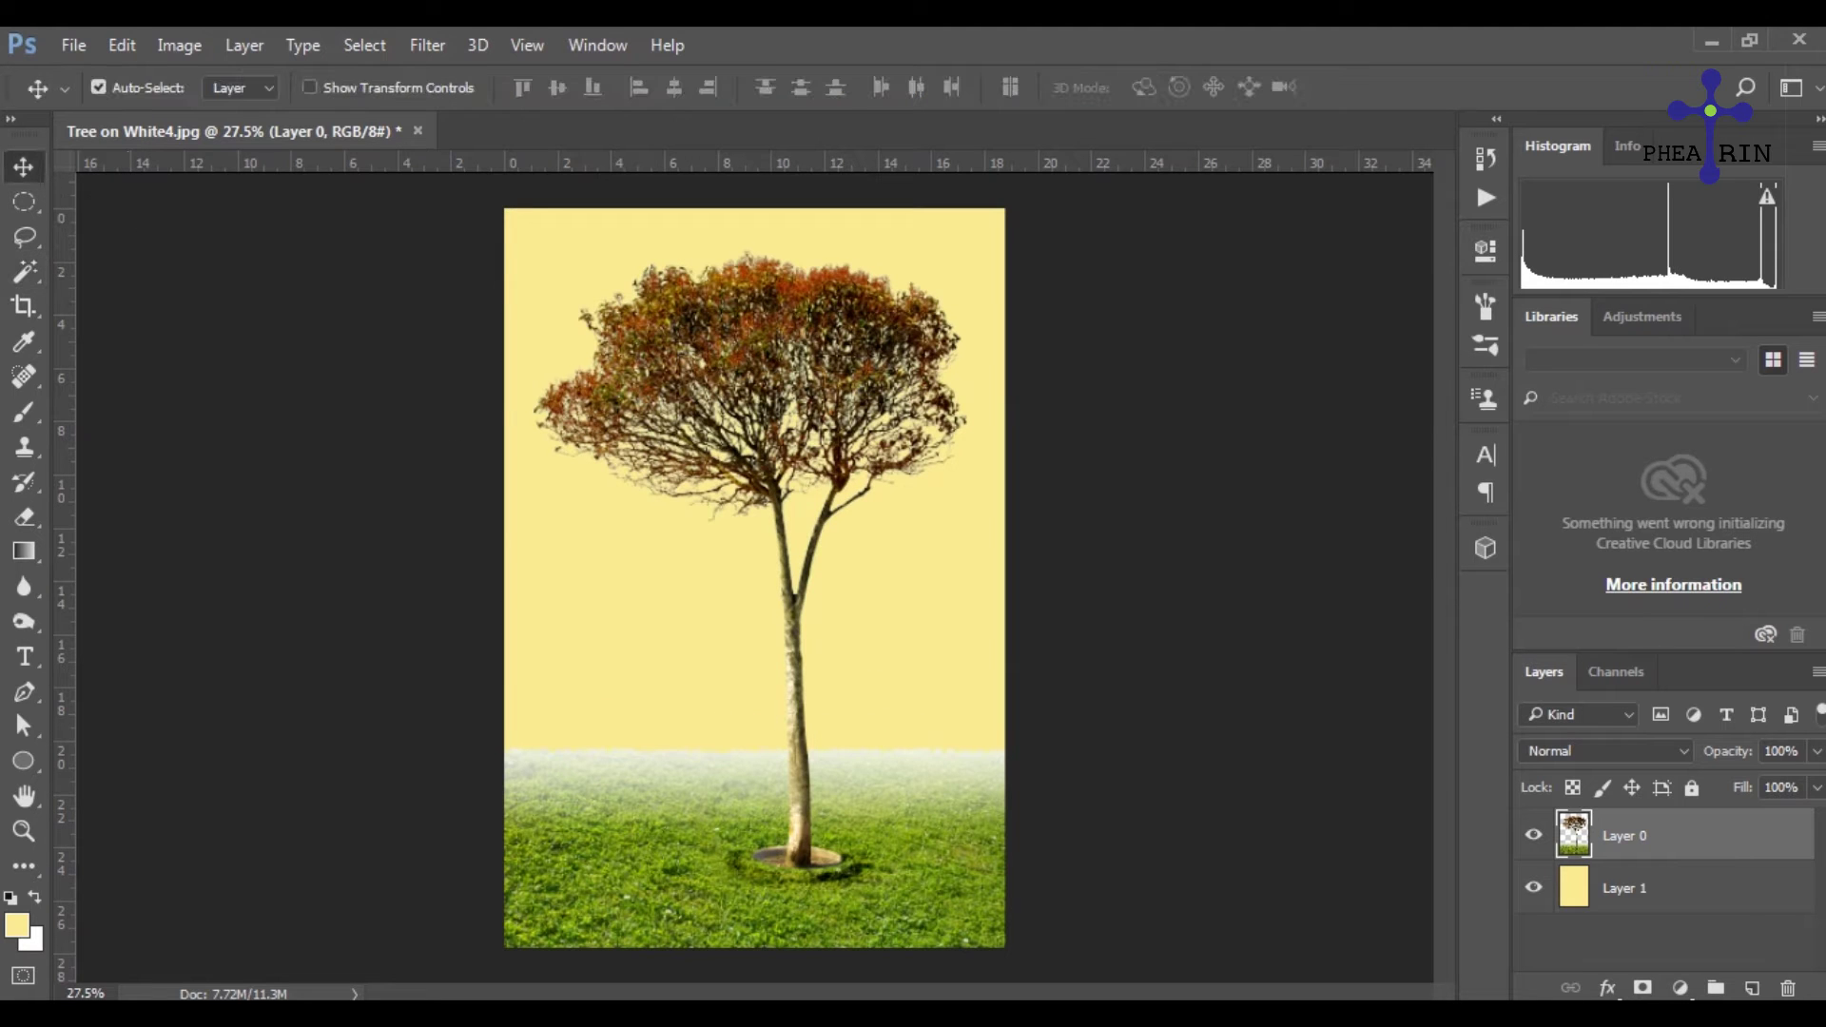
left_click(1737, 916)
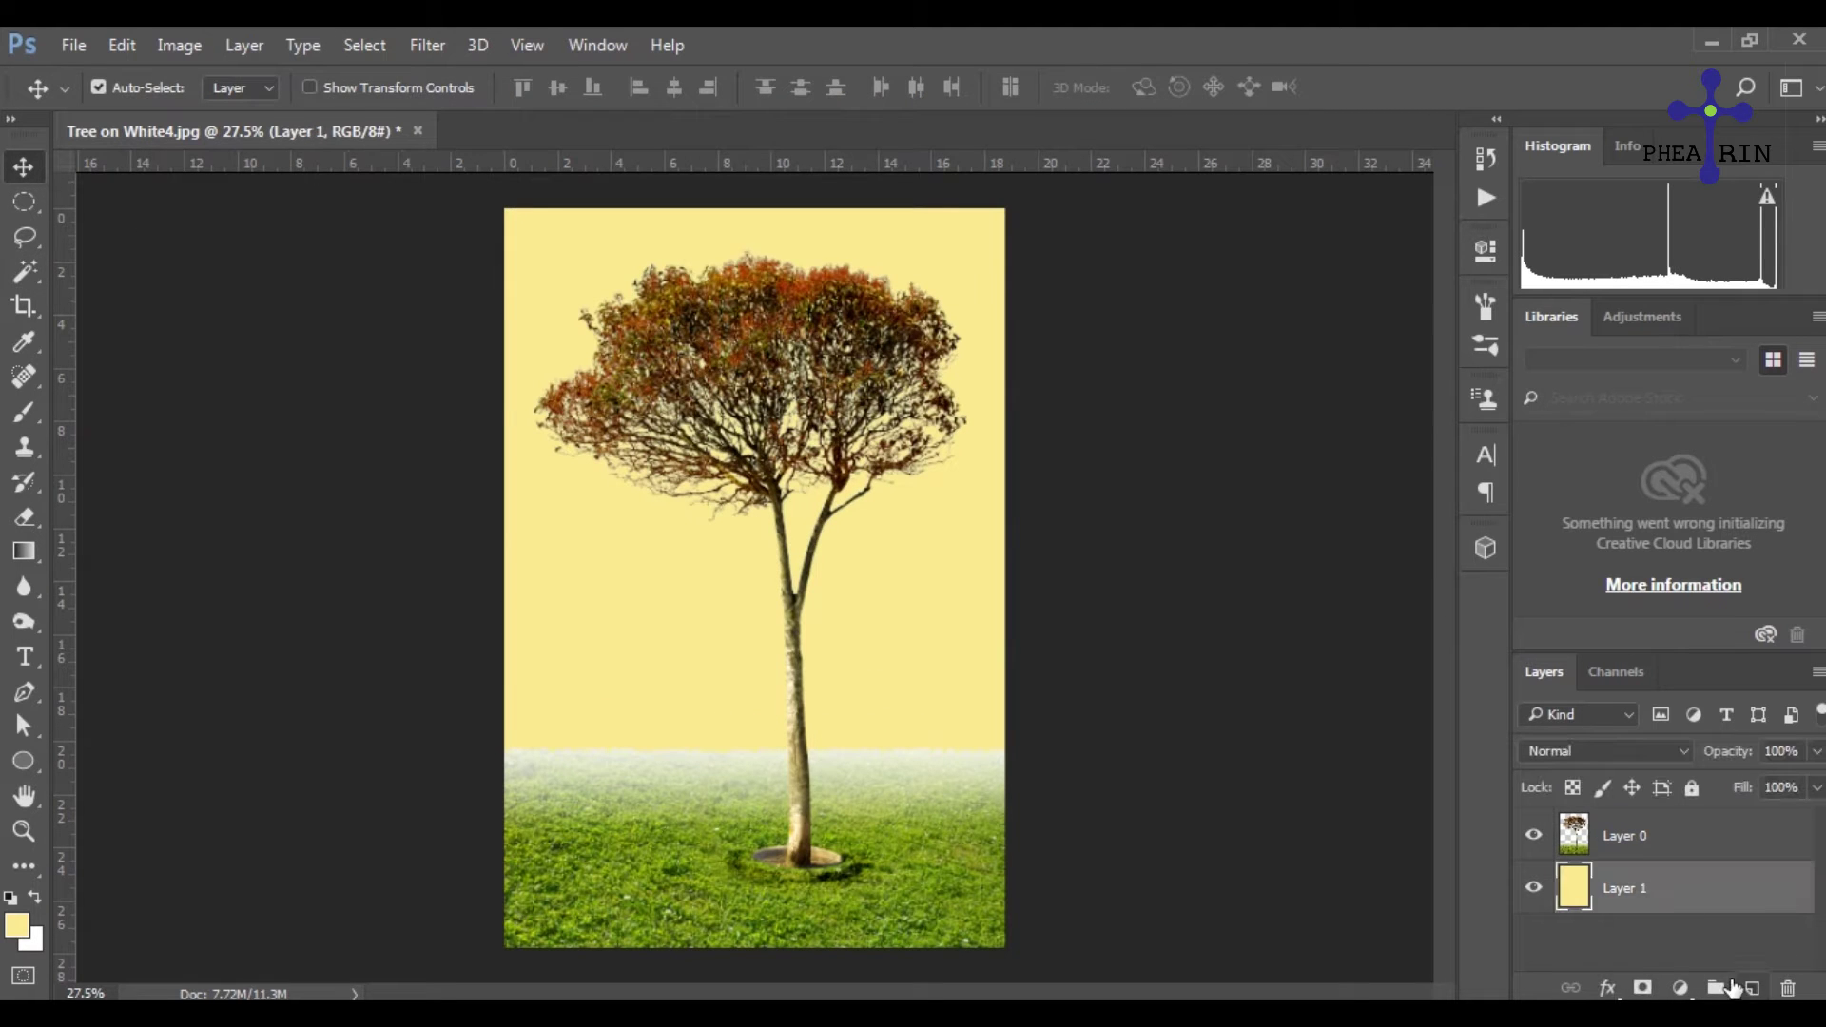
left_click(1753, 988)
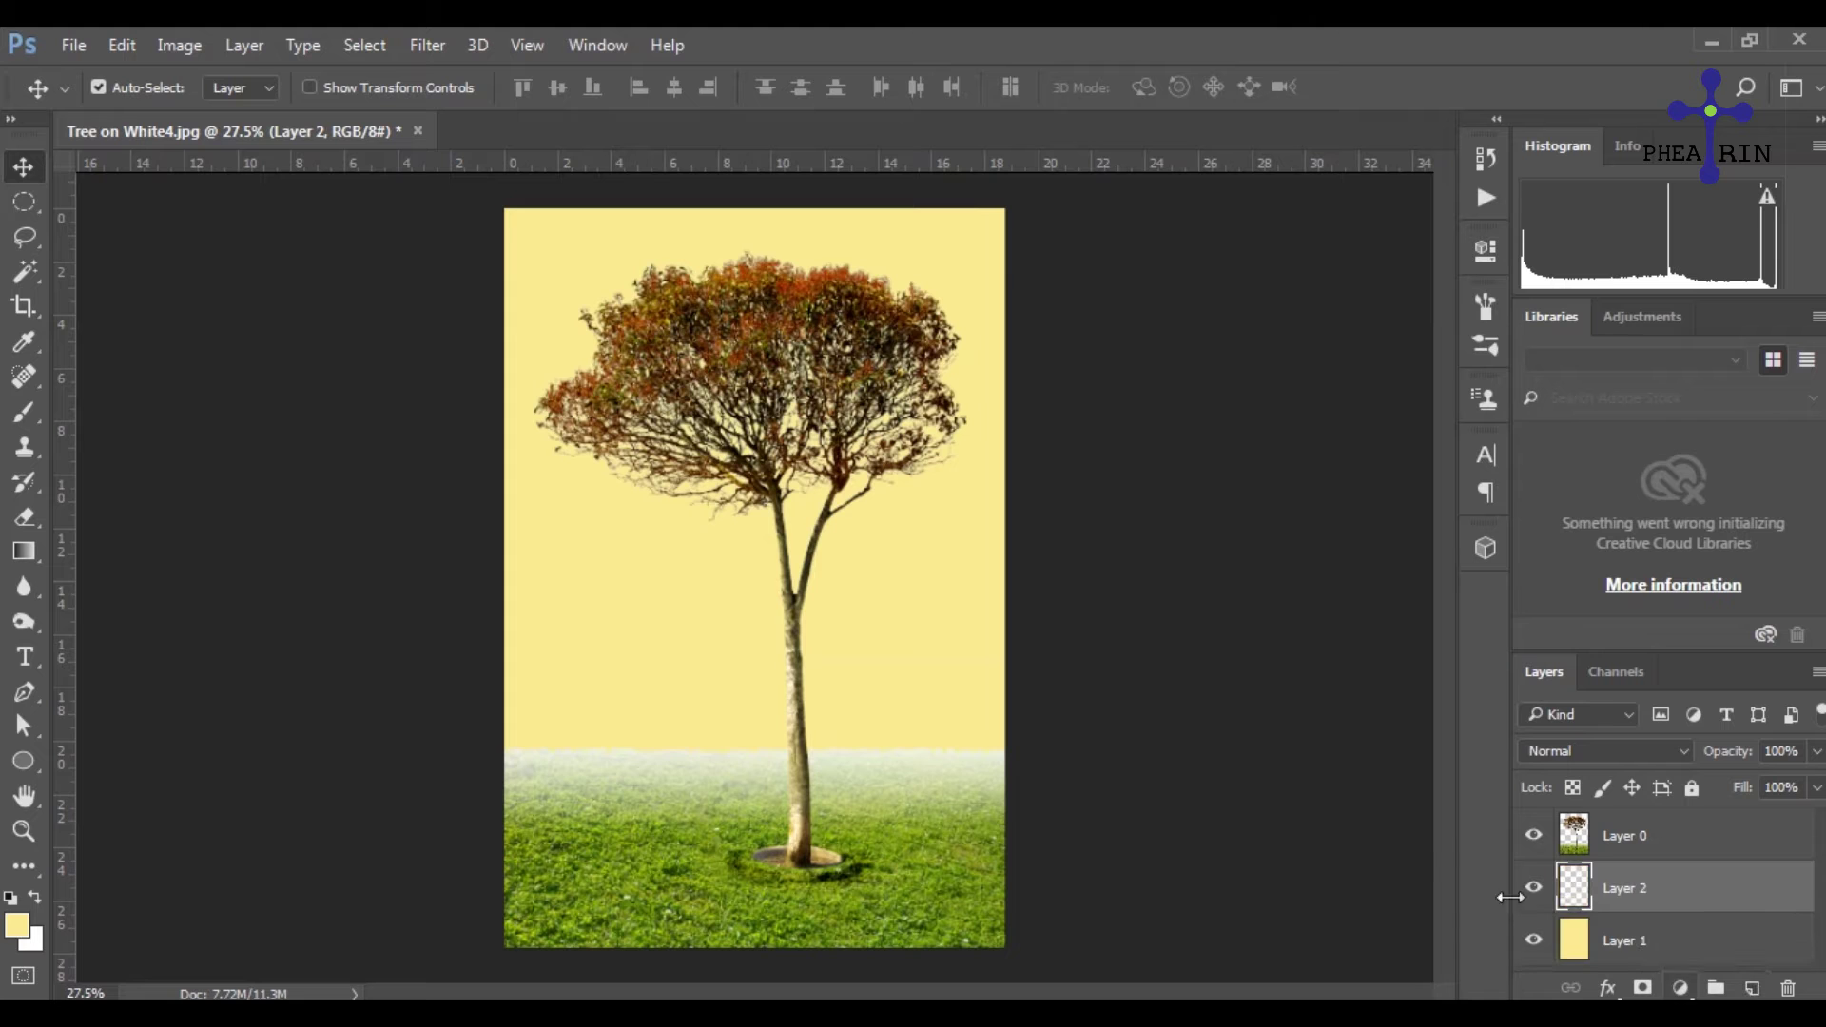
left_click(15, 925)
left_click(1123, 851)
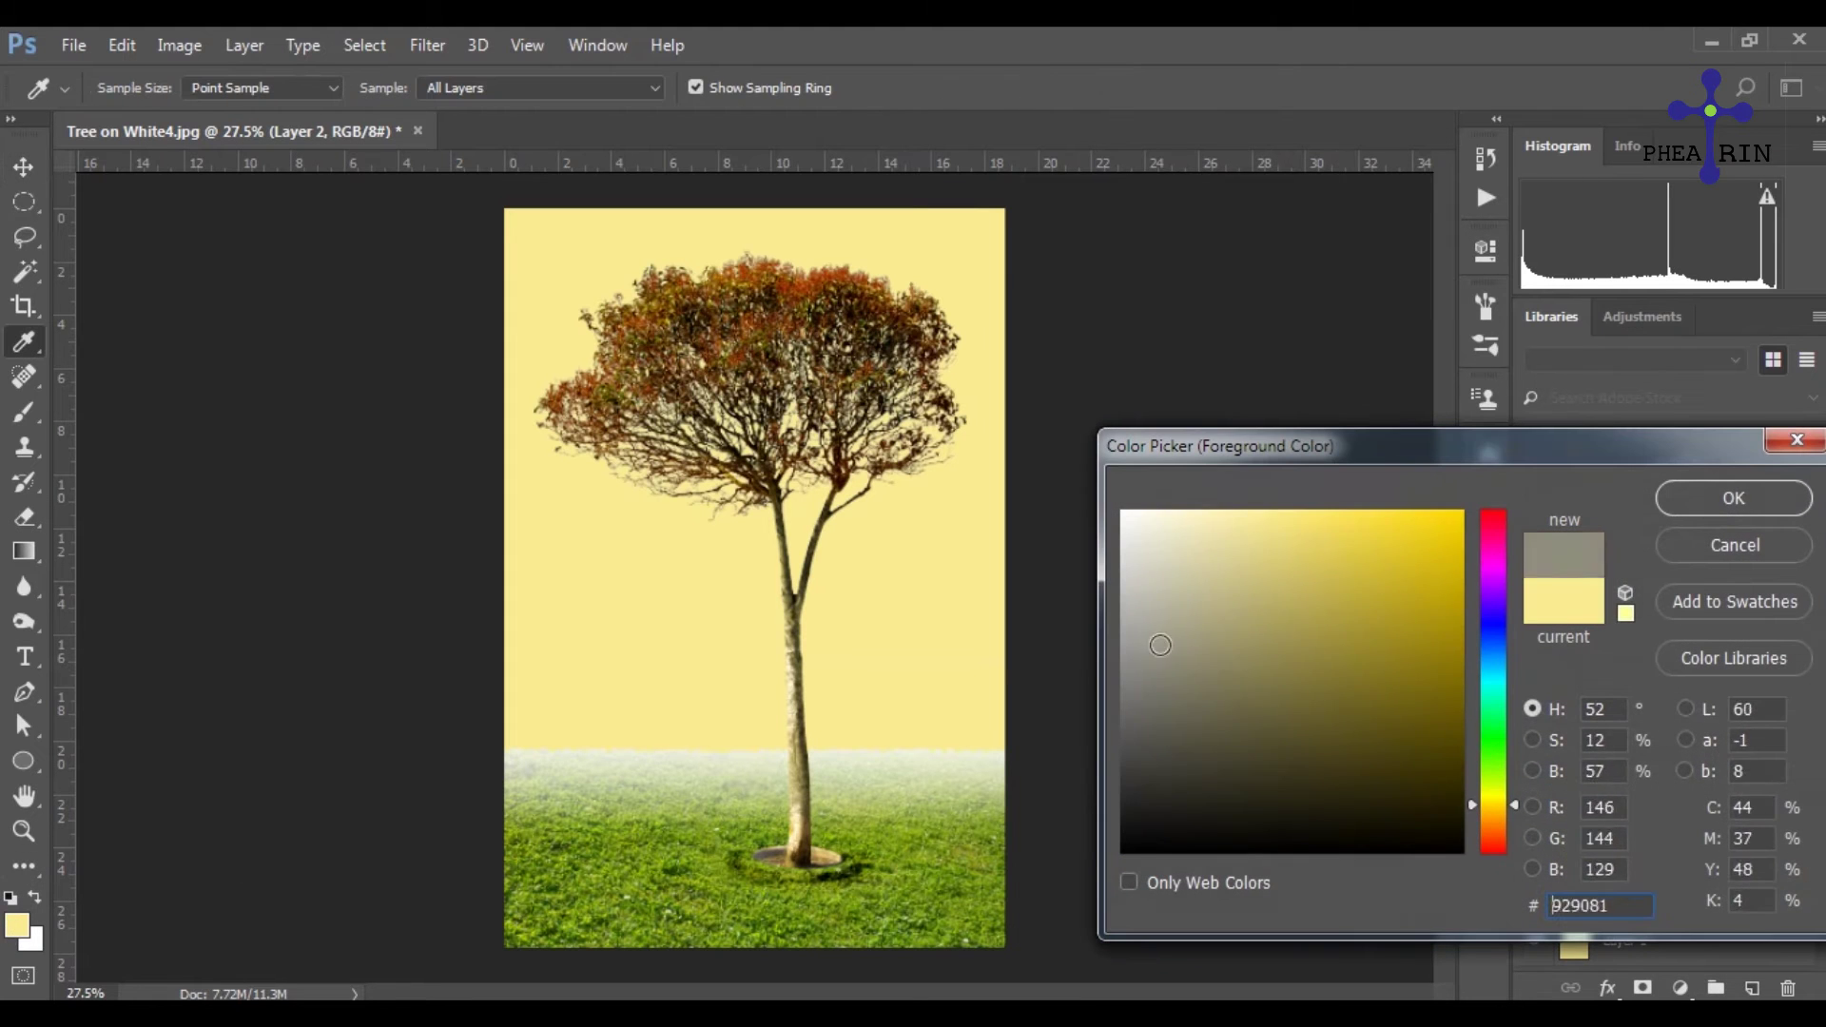
left_click(1677, 504)
key("alt+BackSpace")
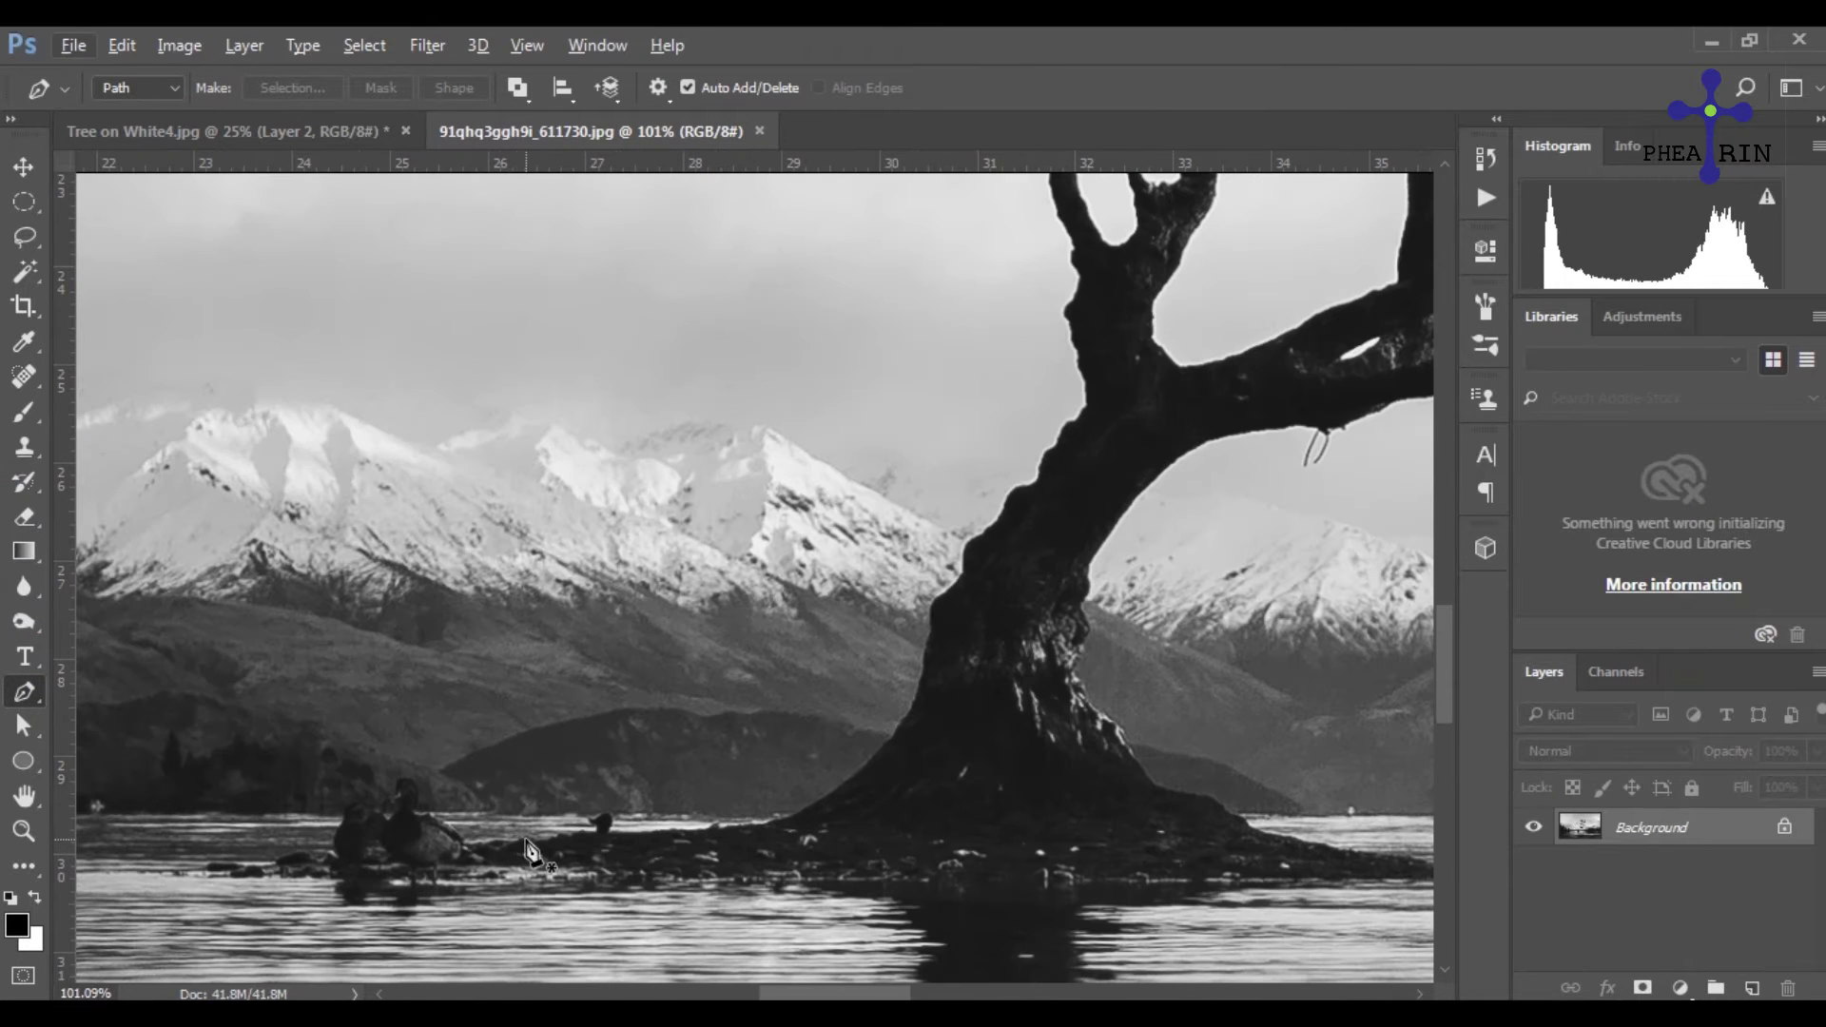
- Trace a Pen path from the shoreline up around the trunk and tree canopy
left_click(517, 838)
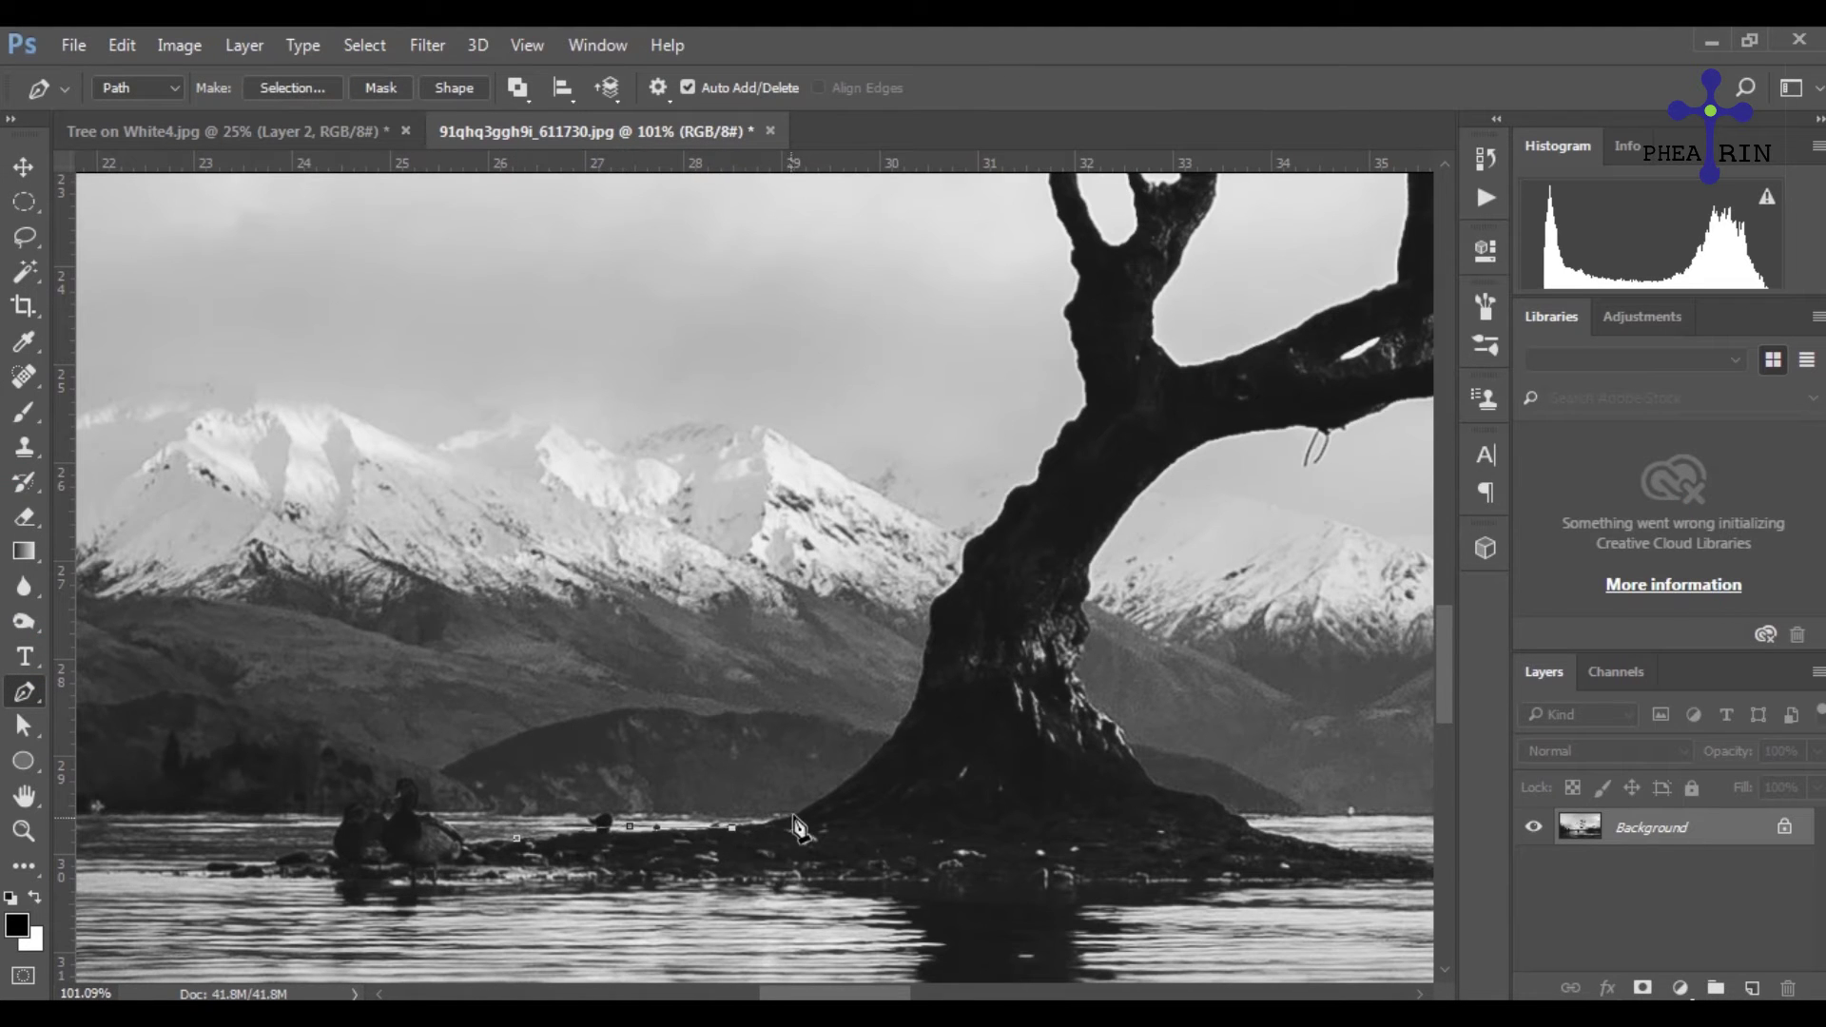
left_click_drag(913, 702, 919, 666)
scroll(919, 671, "down", 5)
scroll(932, 680, "up", 6)
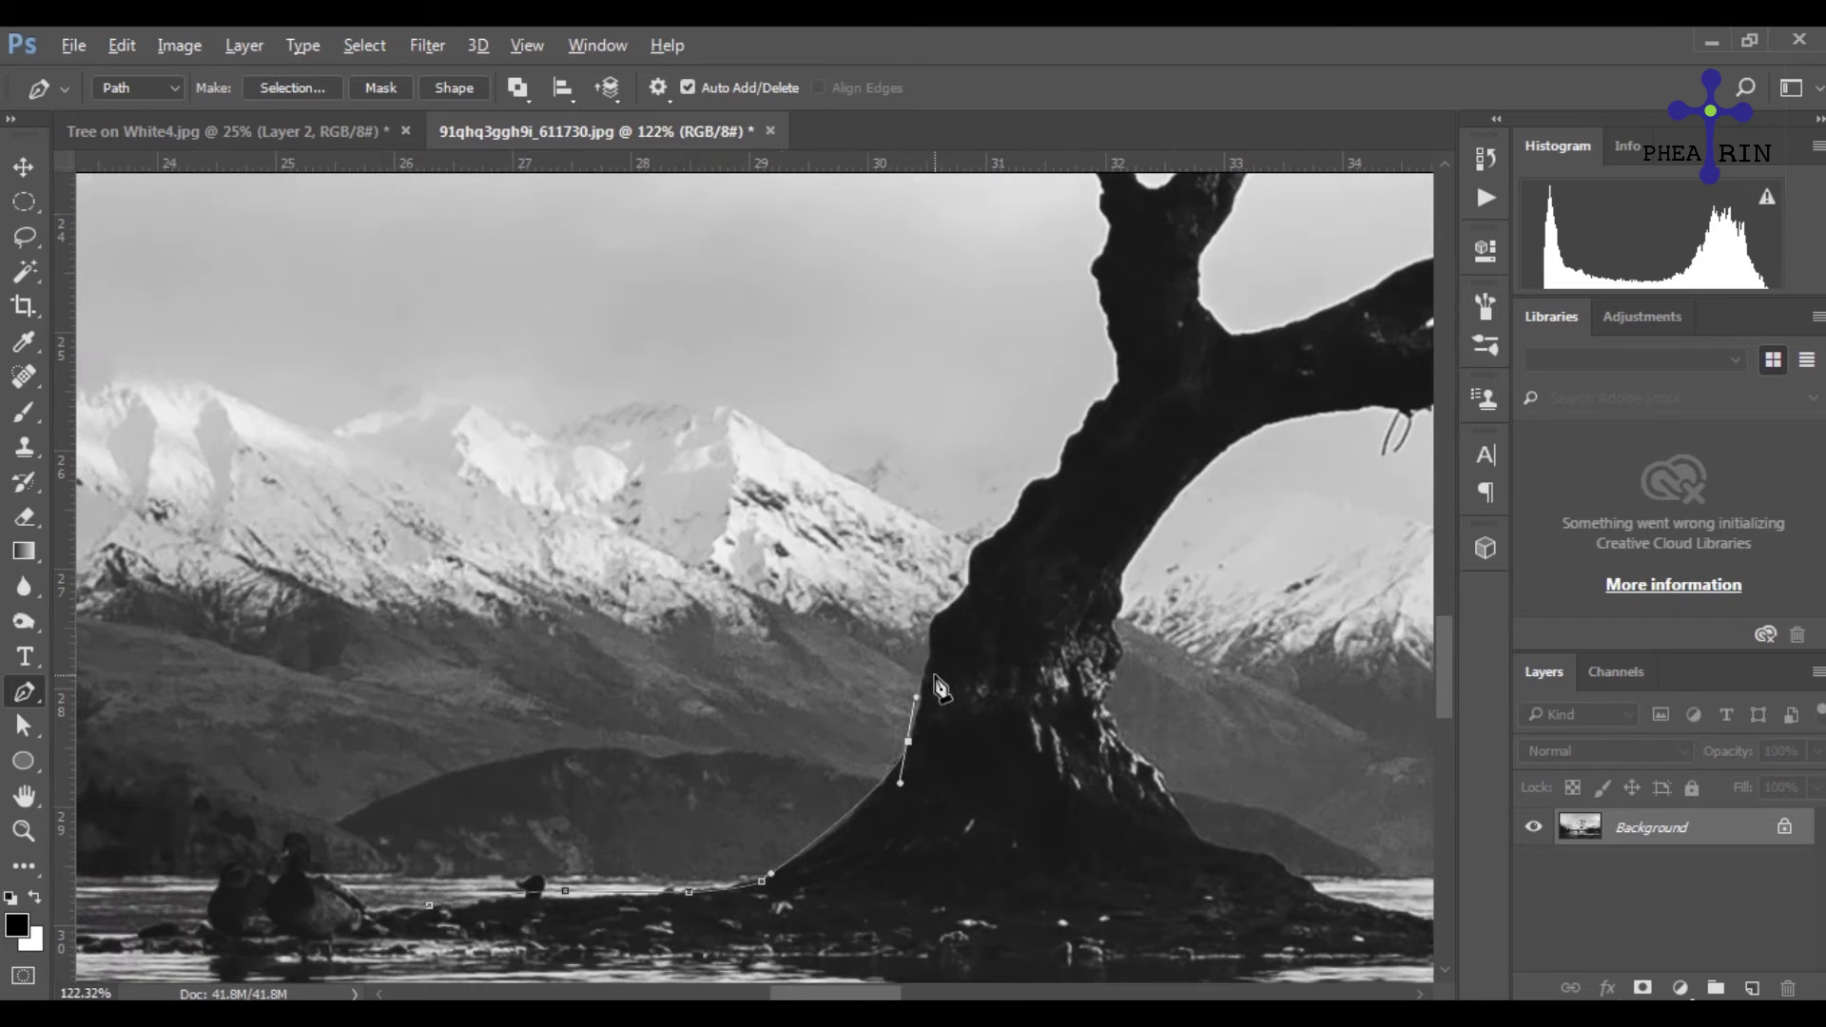
scroll(919, 623, "down", 5)
left_click(918, 618)
scroll(907, 566, "down", 4)
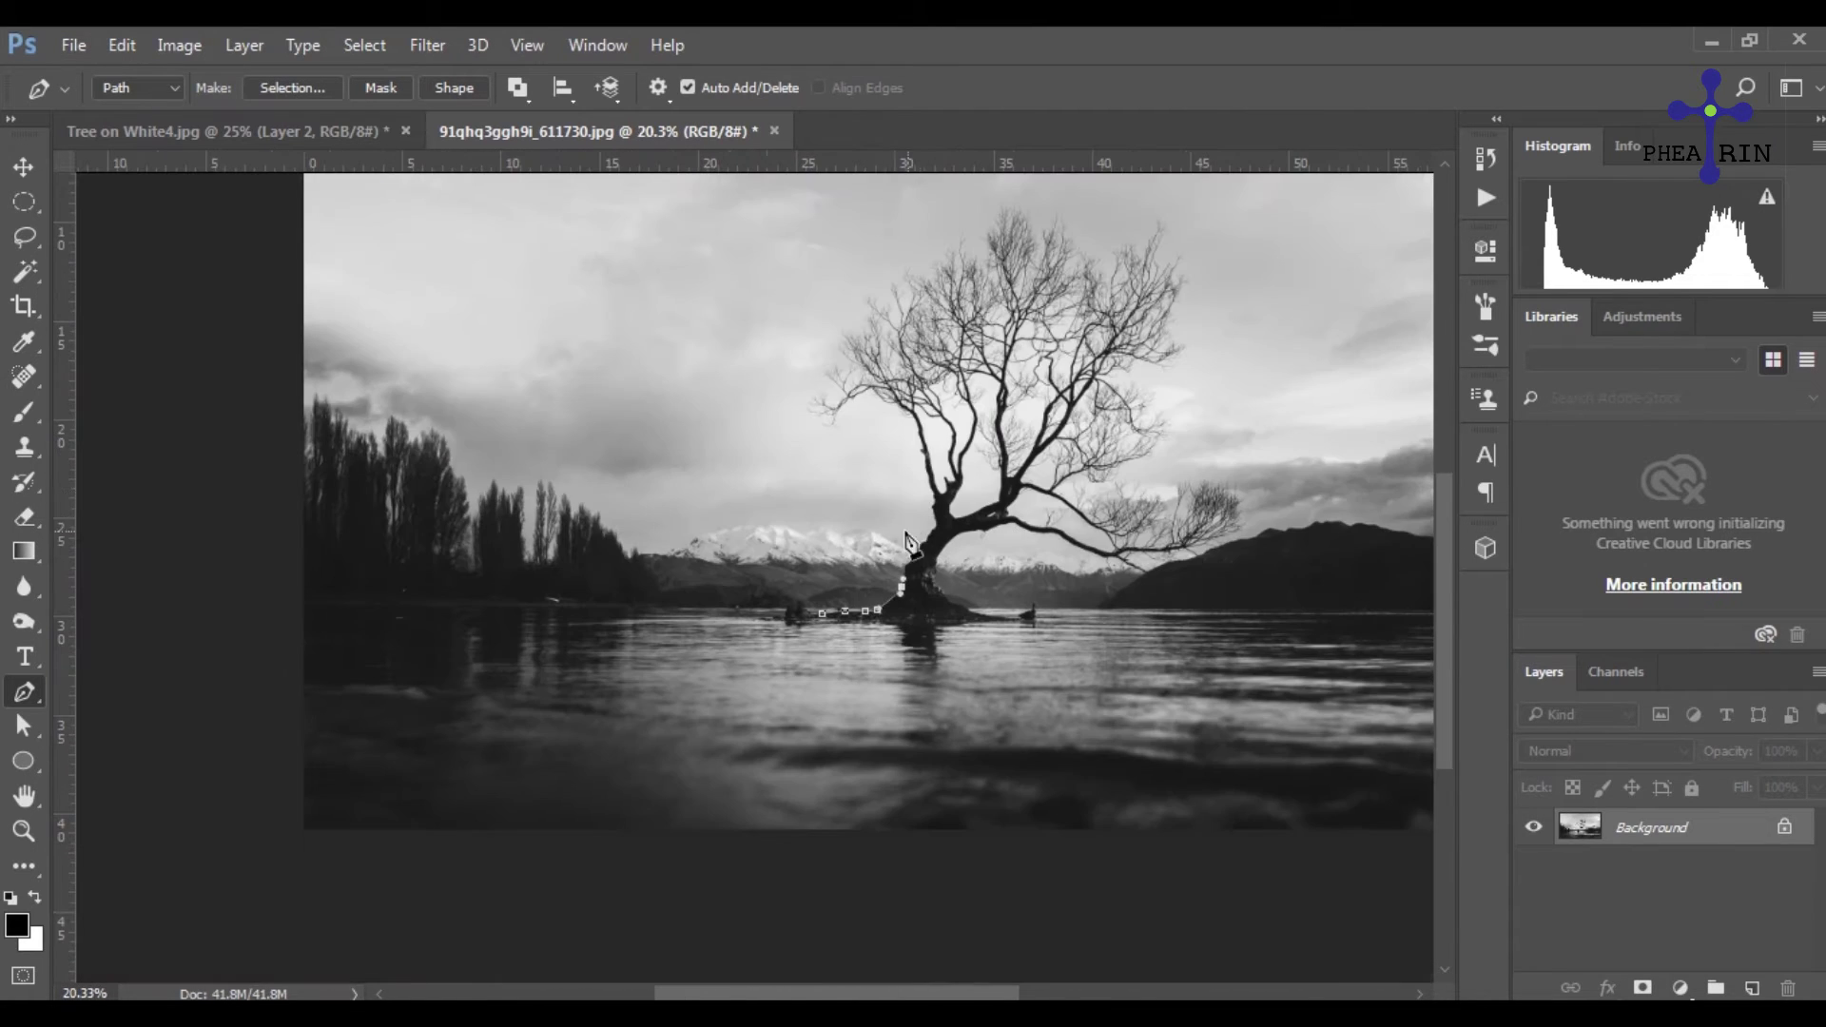
left_click(774, 432)
left_click(755, 372)
left_click(758, 340)
scroll(818, 285, "down", 2)
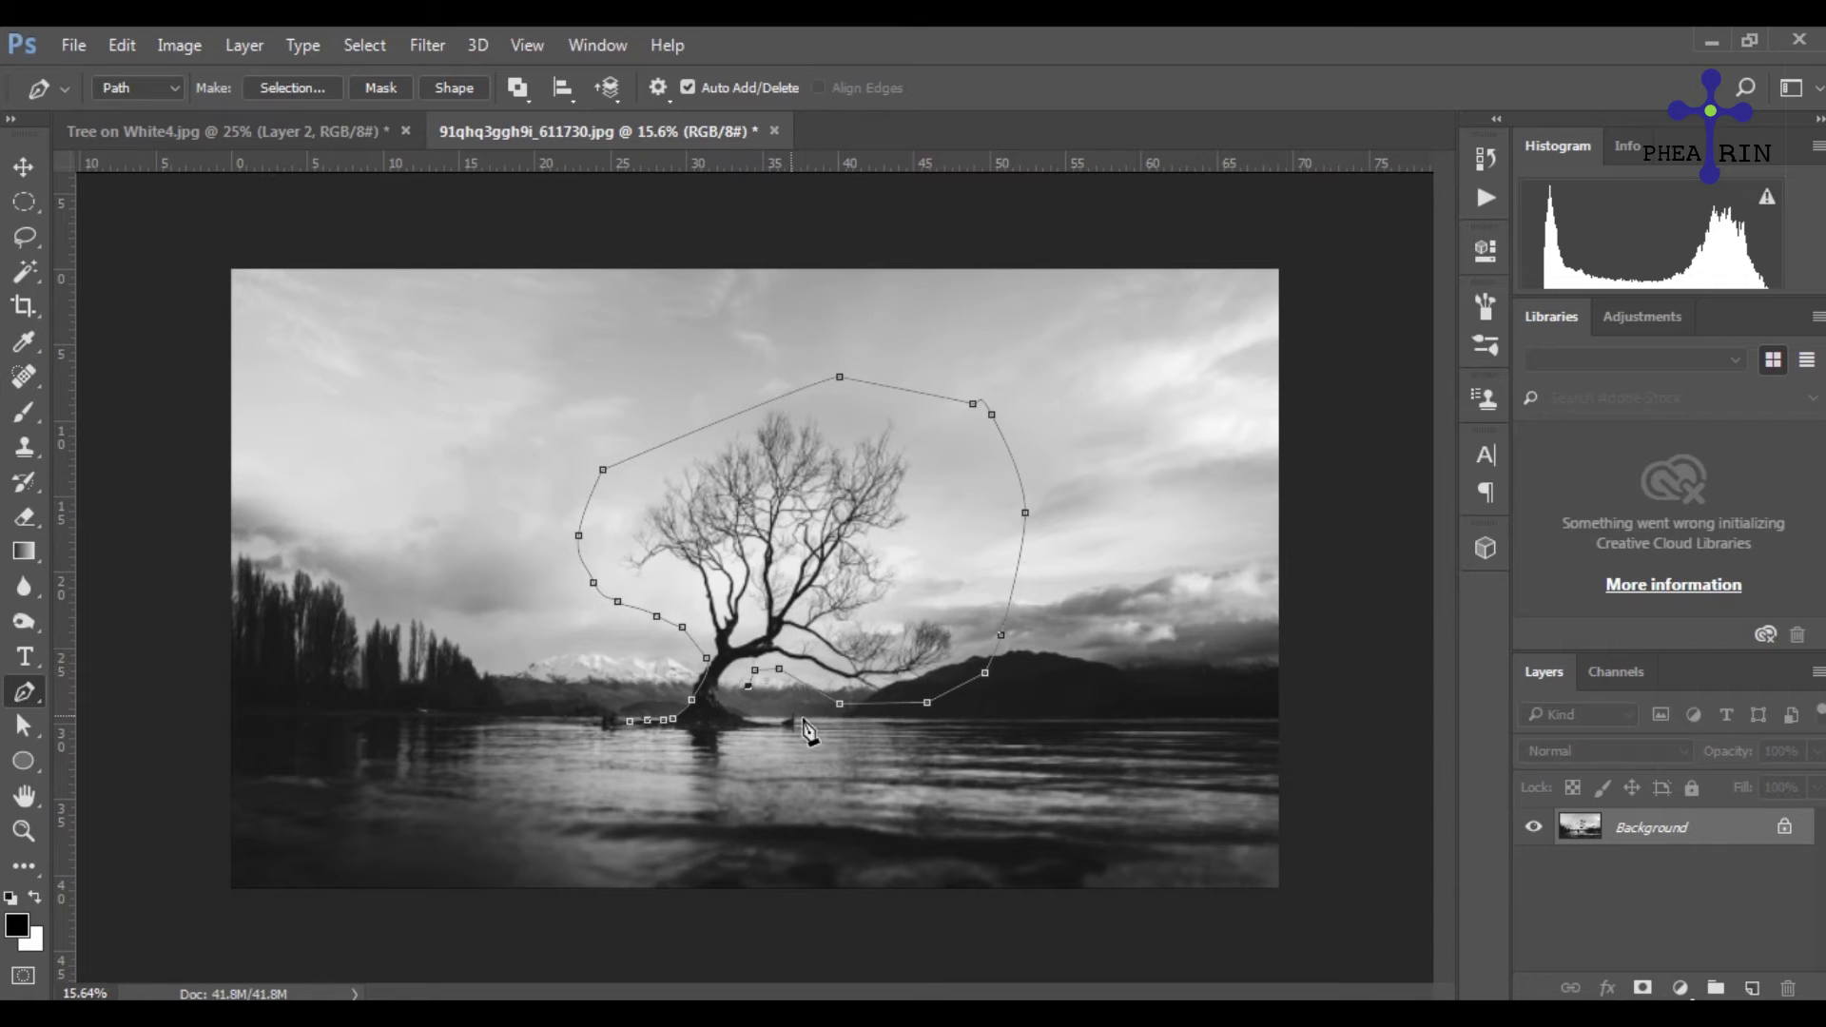
- Close the path, load it as a selection, and copy the tree to Layer 1
left_click(629, 722)
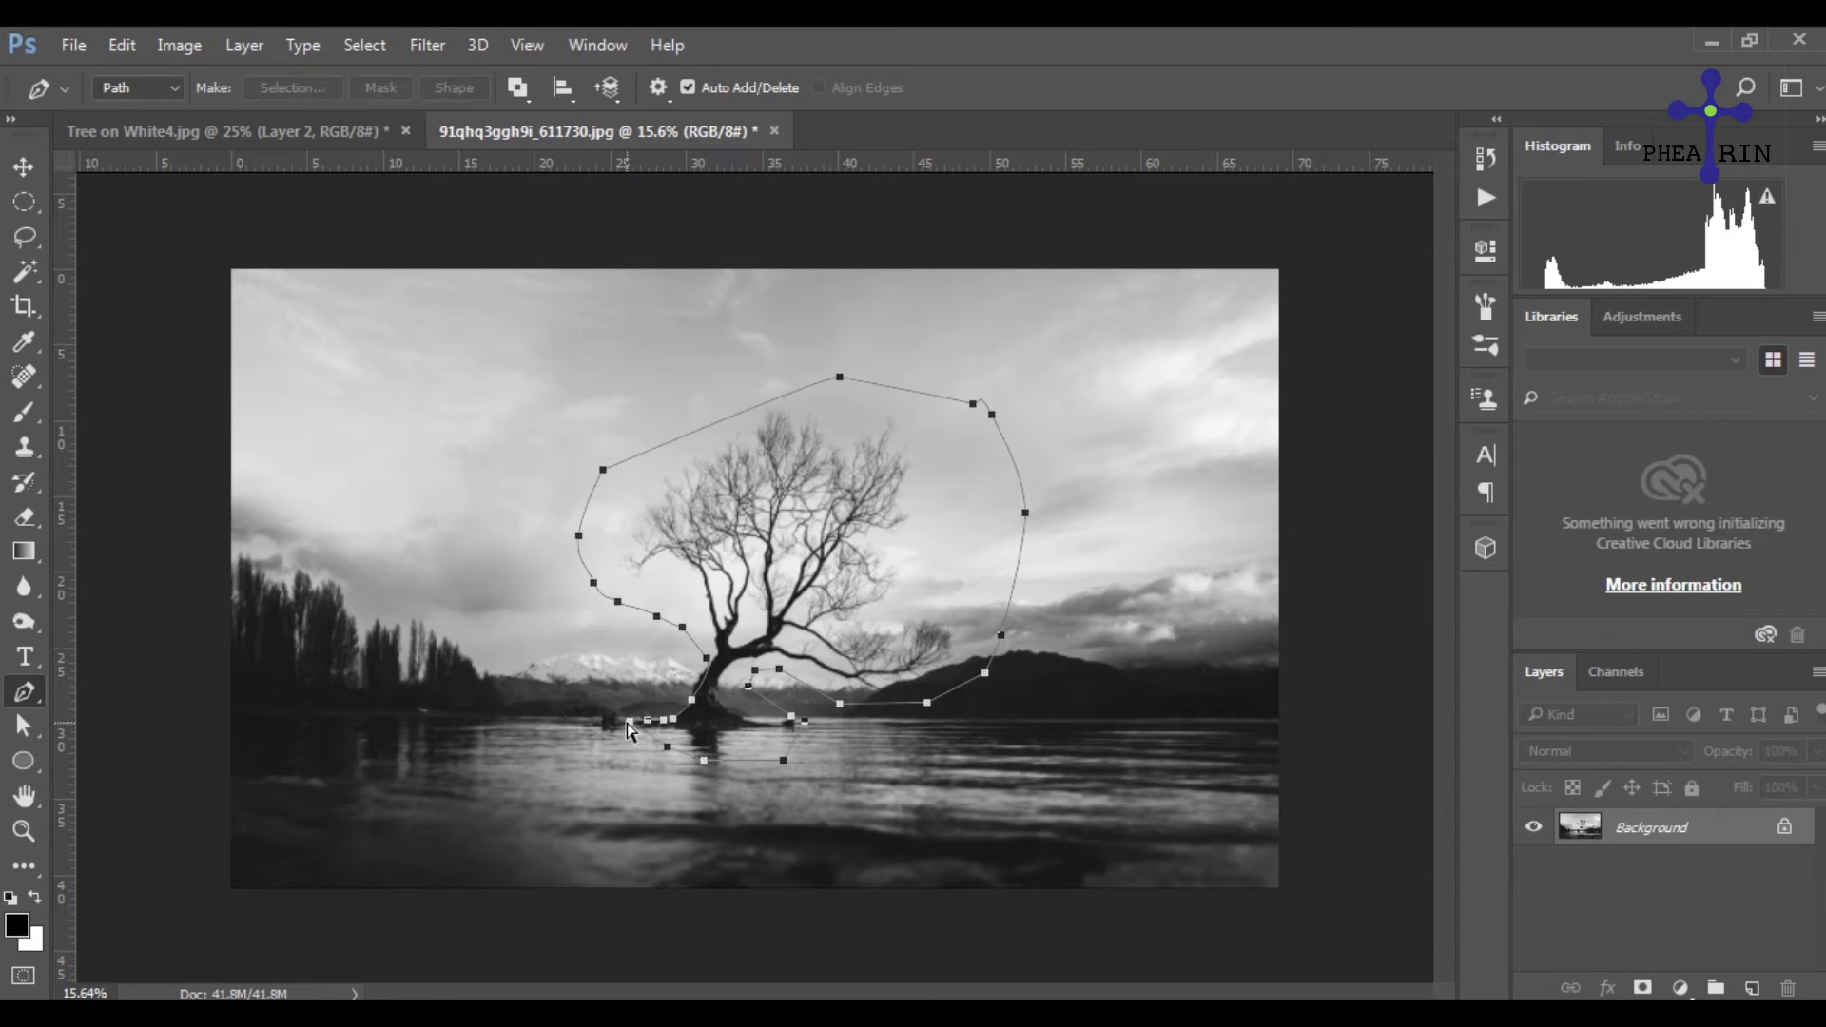
key("ctrl+Return")
key("ctrl+j")
- Hide the Background layer and zoom in on the tree cut-out
left_click(1533, 863)
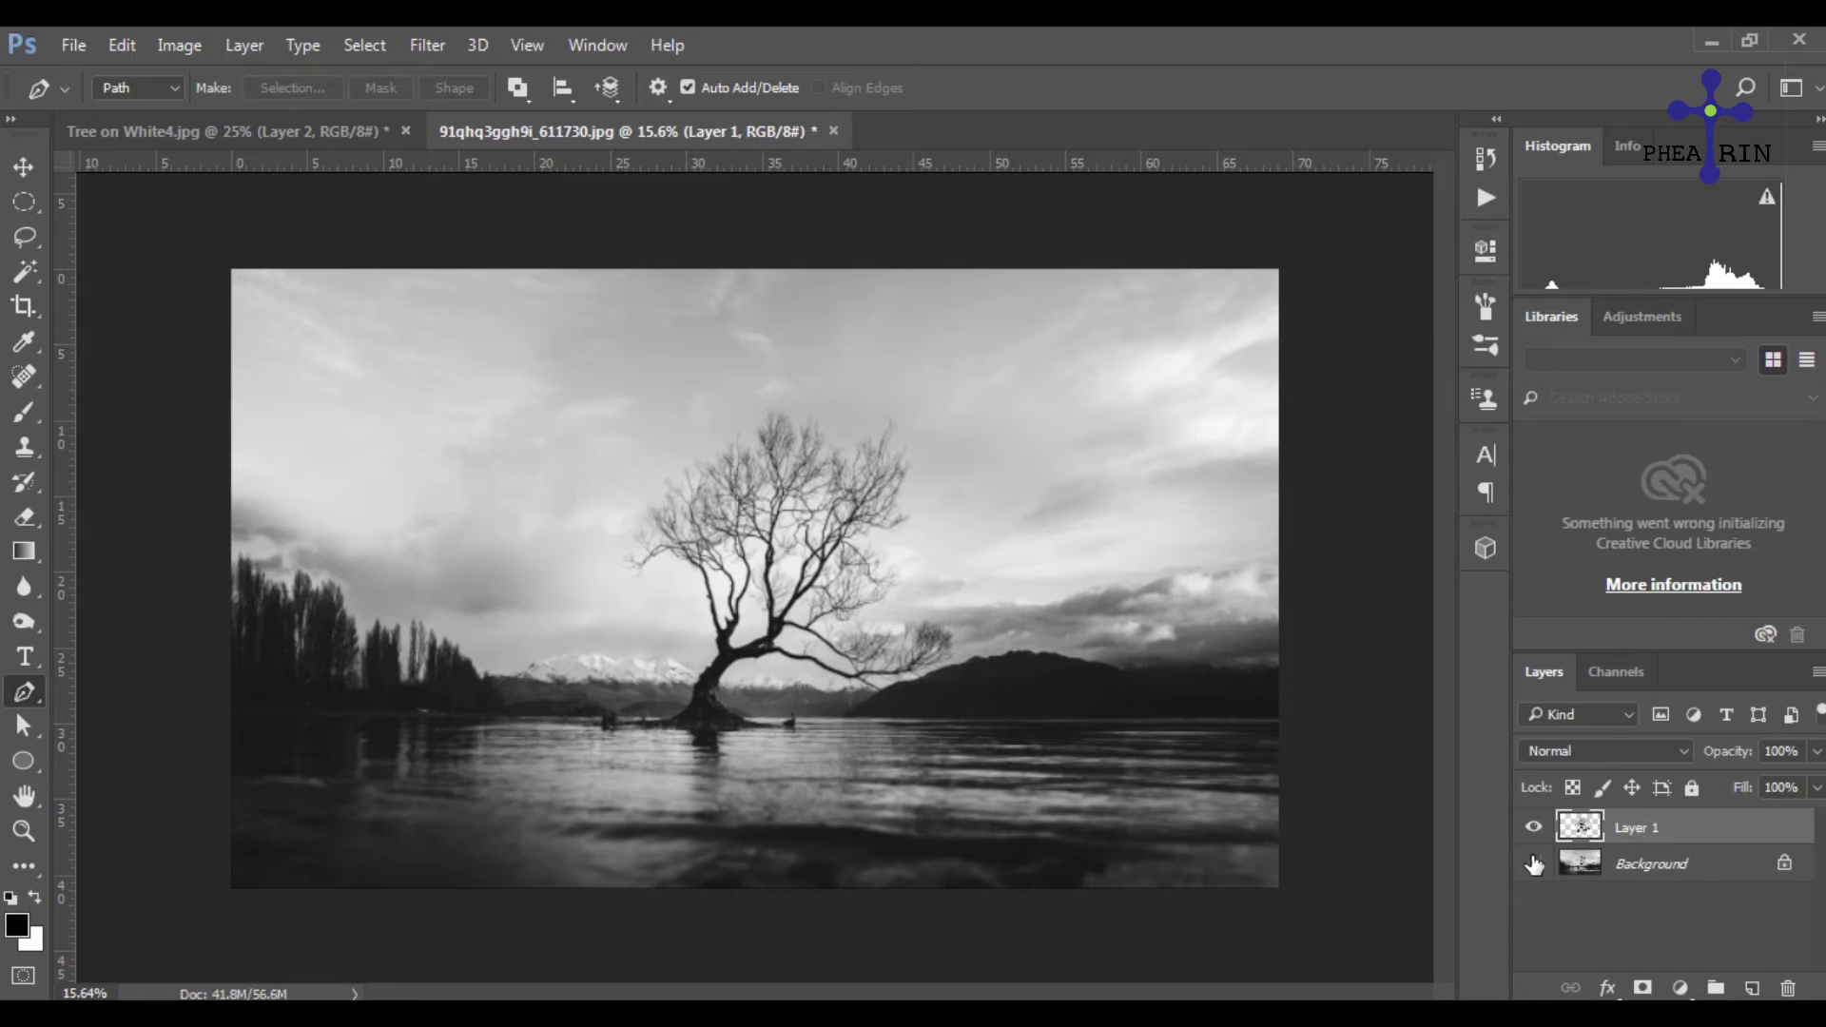
key("v")
scroll(959, 679, "up", 3)
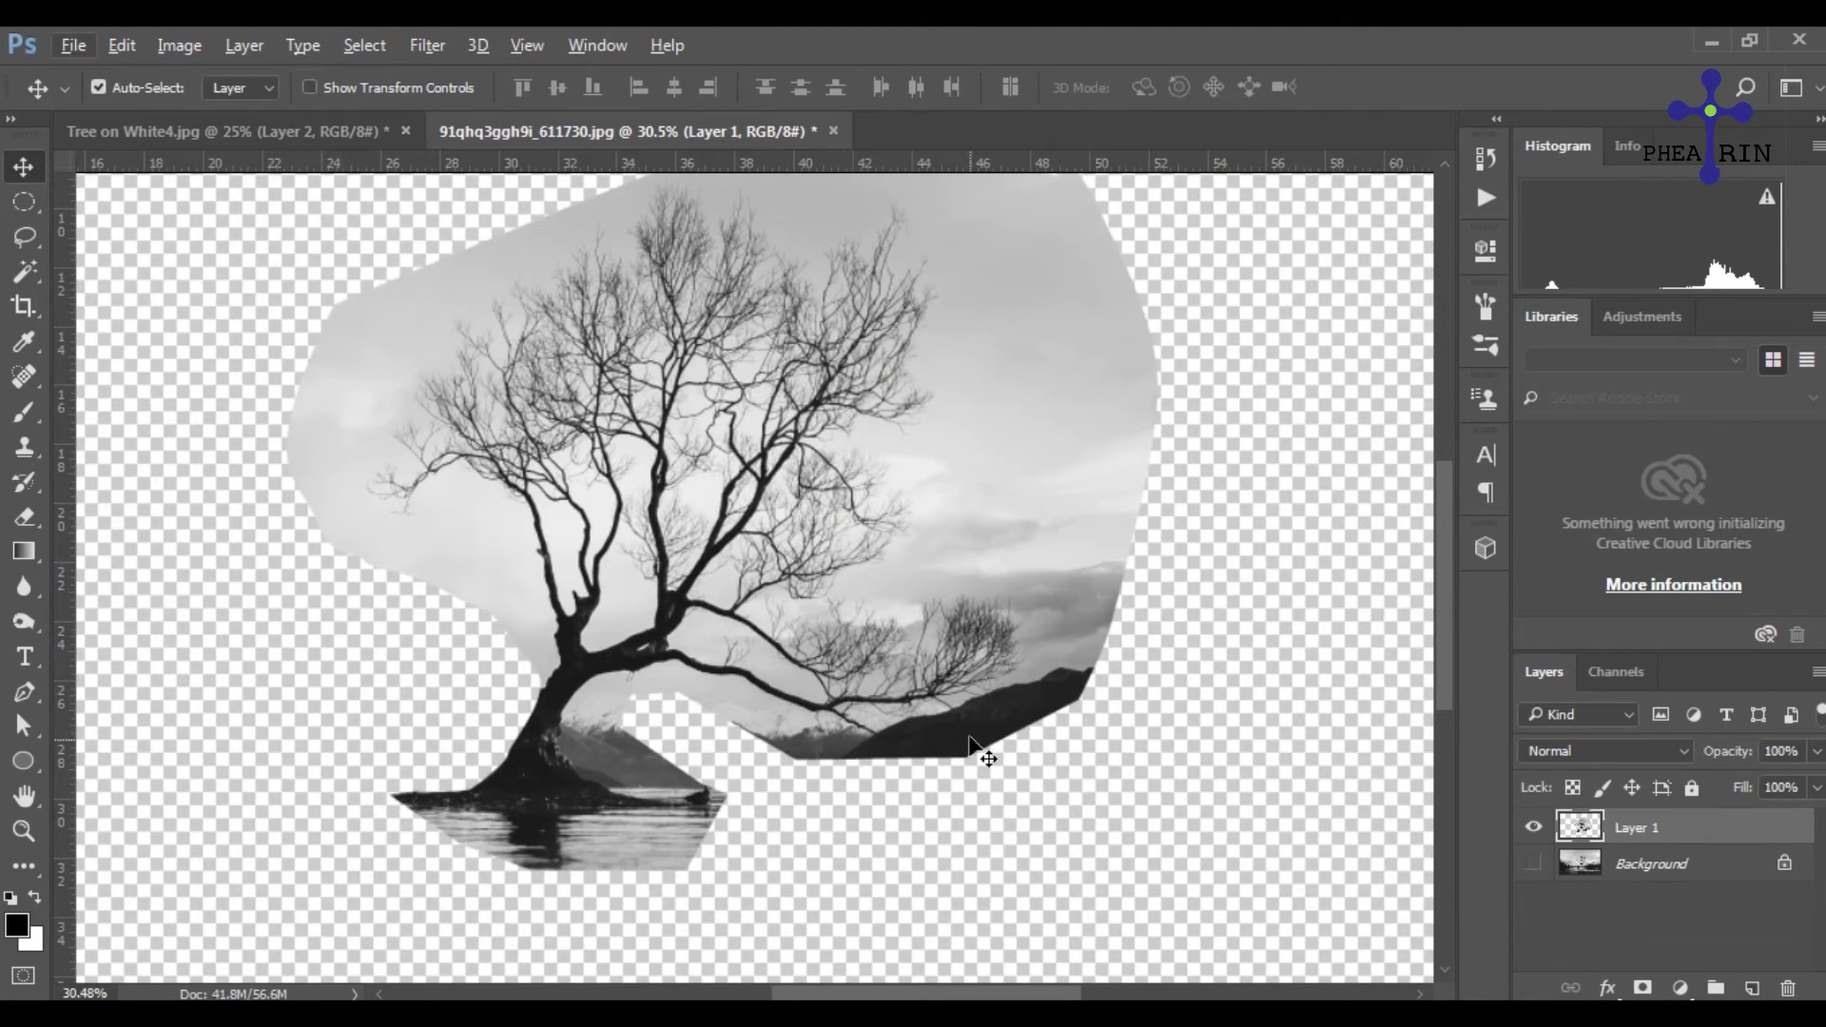
scroll(840, 799, "up", 2)
scroll(840, 799, "up", 1)
- Test a Magic Wand selection on the dark tree, then discard it and zoom out
left_click(24, 271)
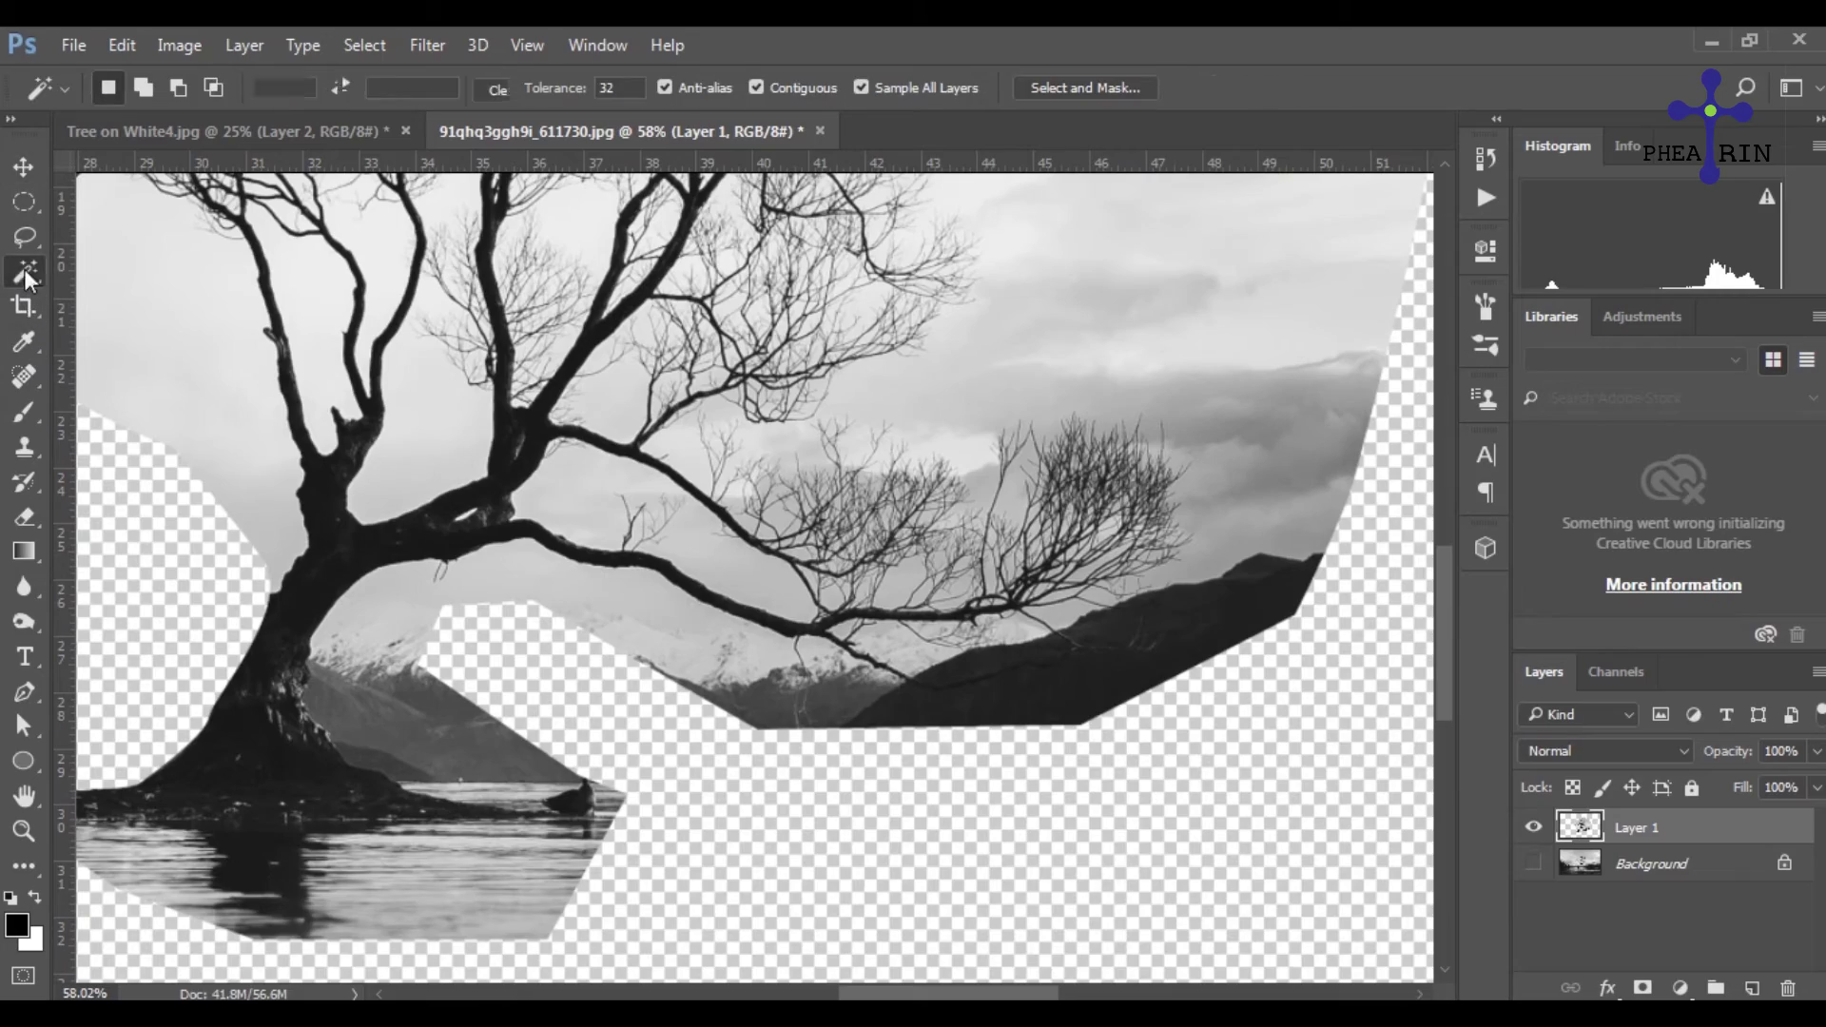
left_click(1008, 713)
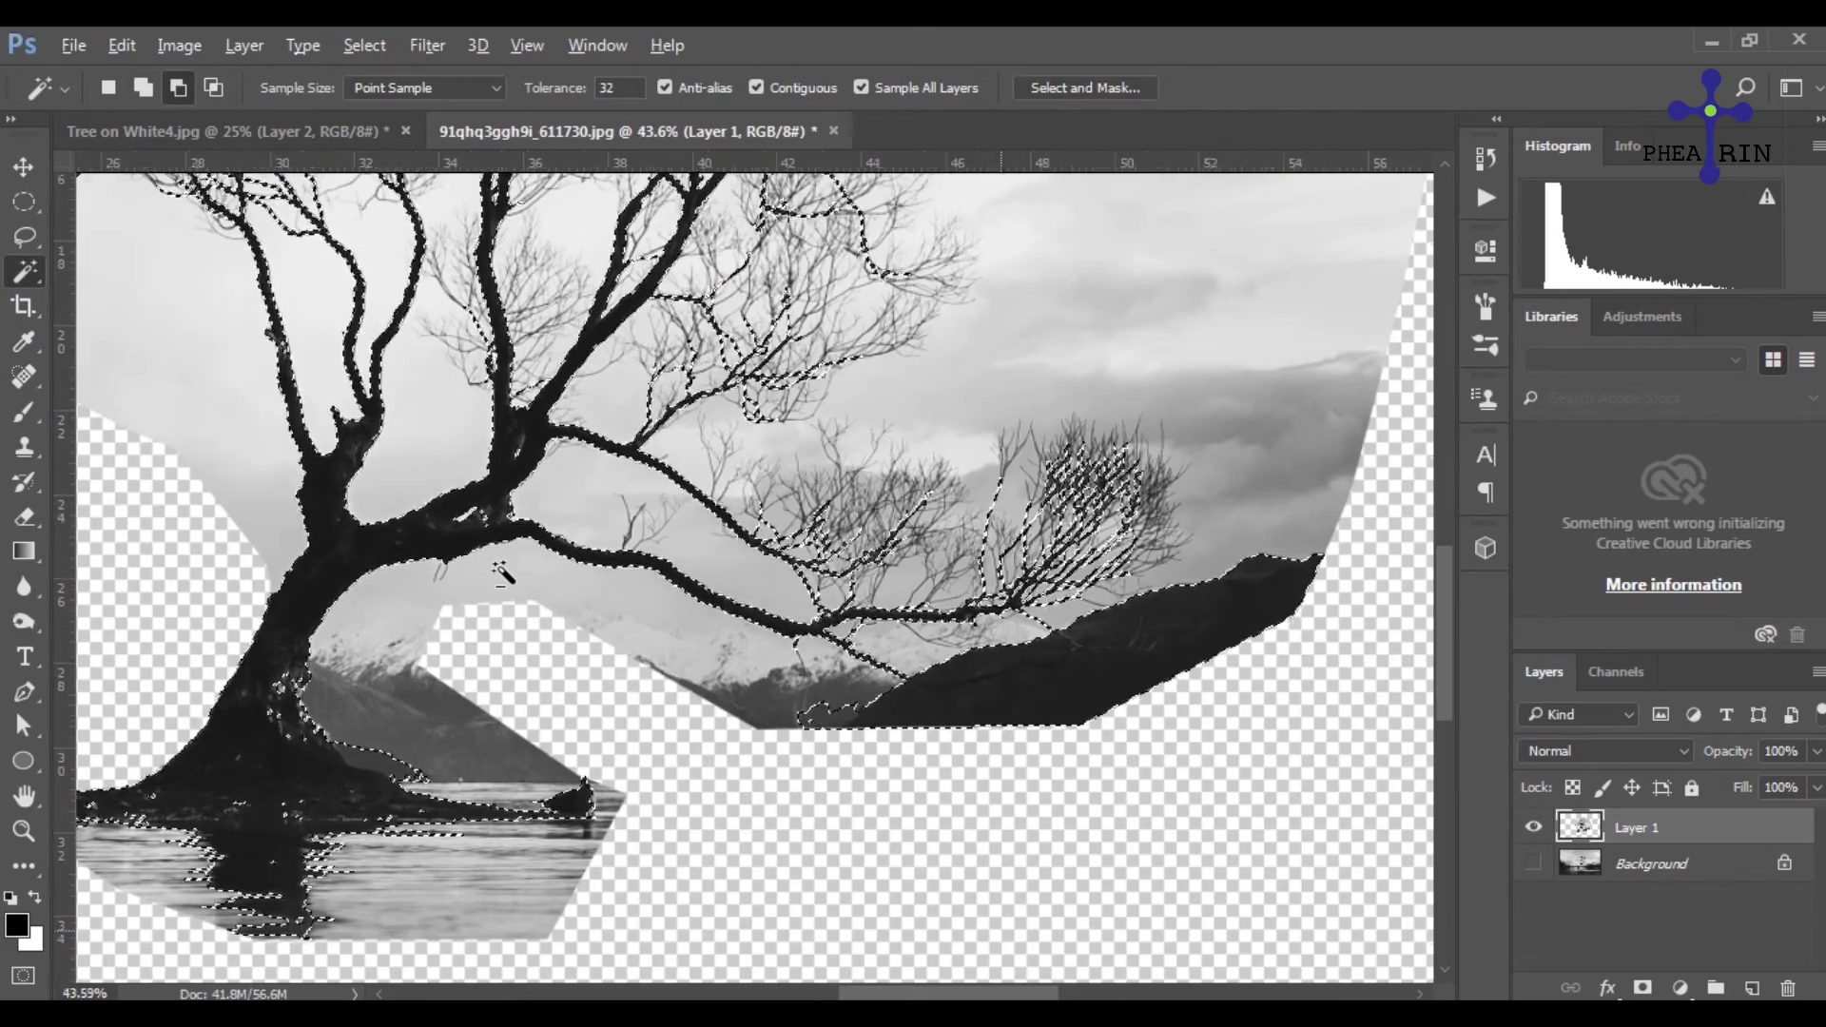
scroll(497, 571, "down", 3)
scroll(595, 485, "up", 1)
scroll(595, 485, "up", 3)
left_click(853, 606)
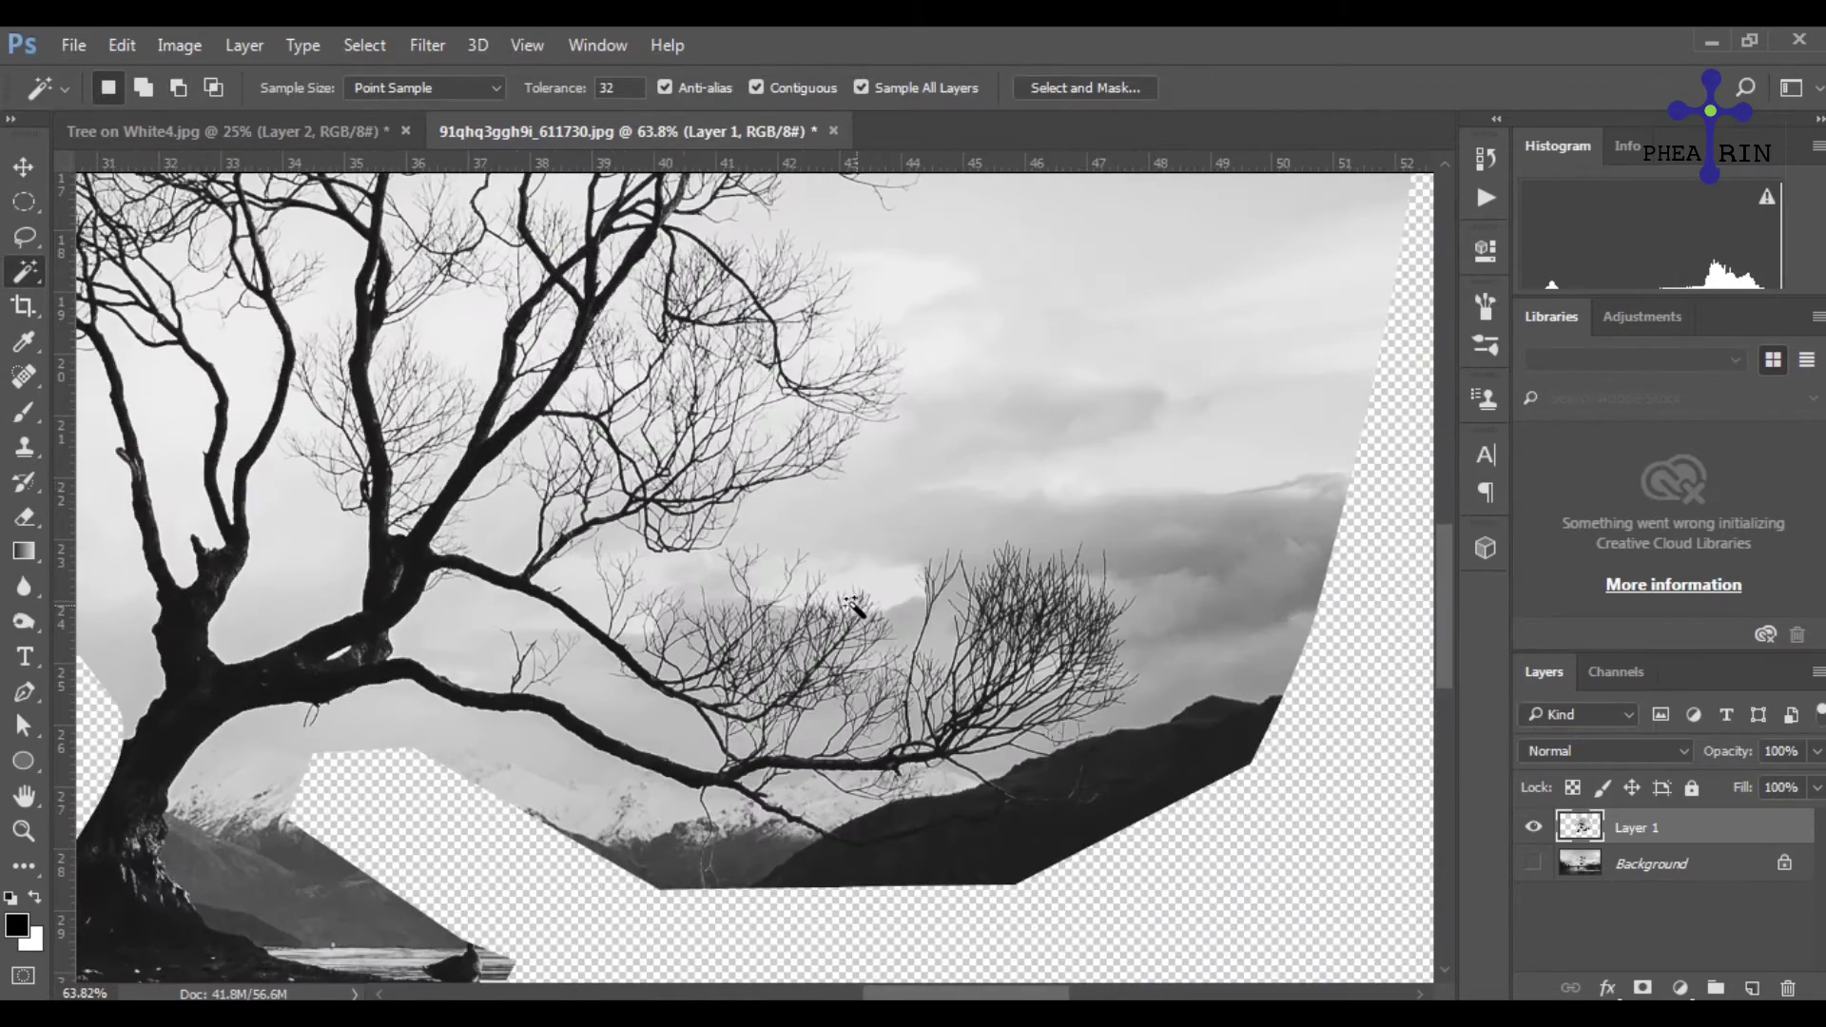
scroll(1113, 794, "down", 3)
- Duplicate the second photo's Blue channel as Blue copy
left_click(1618, 672)
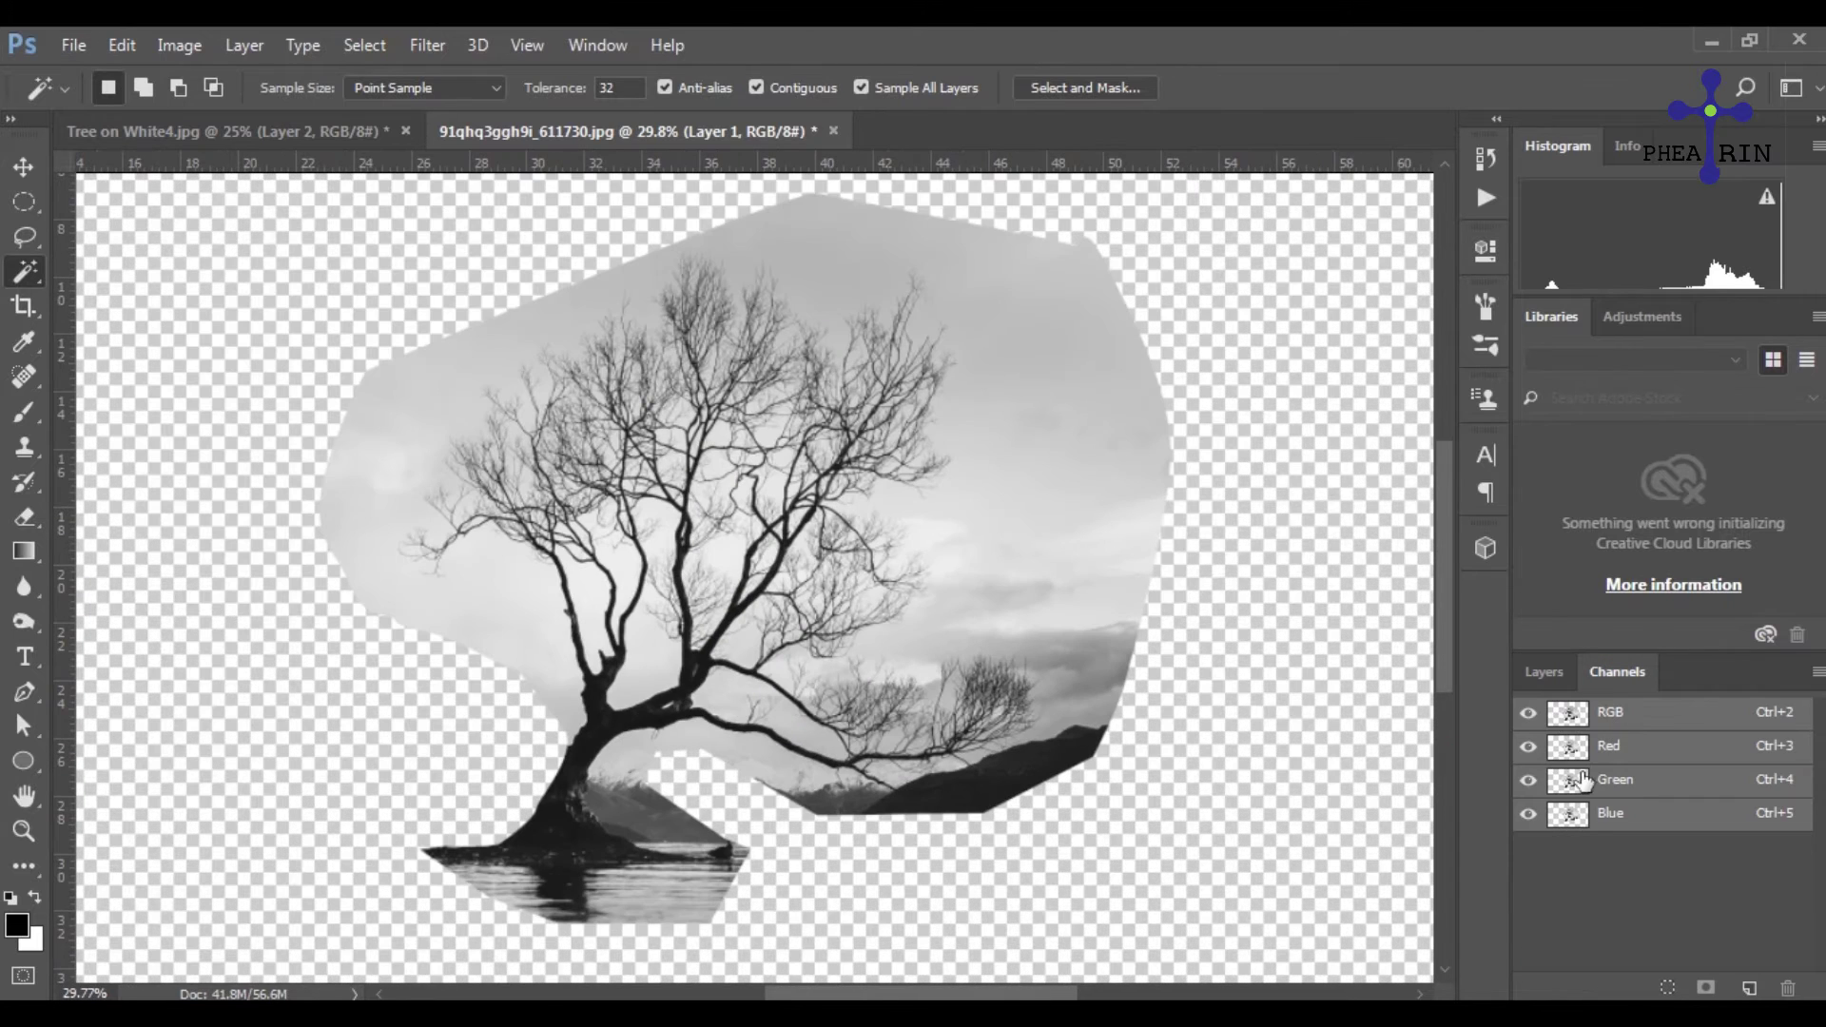
left_click(1642, 818)
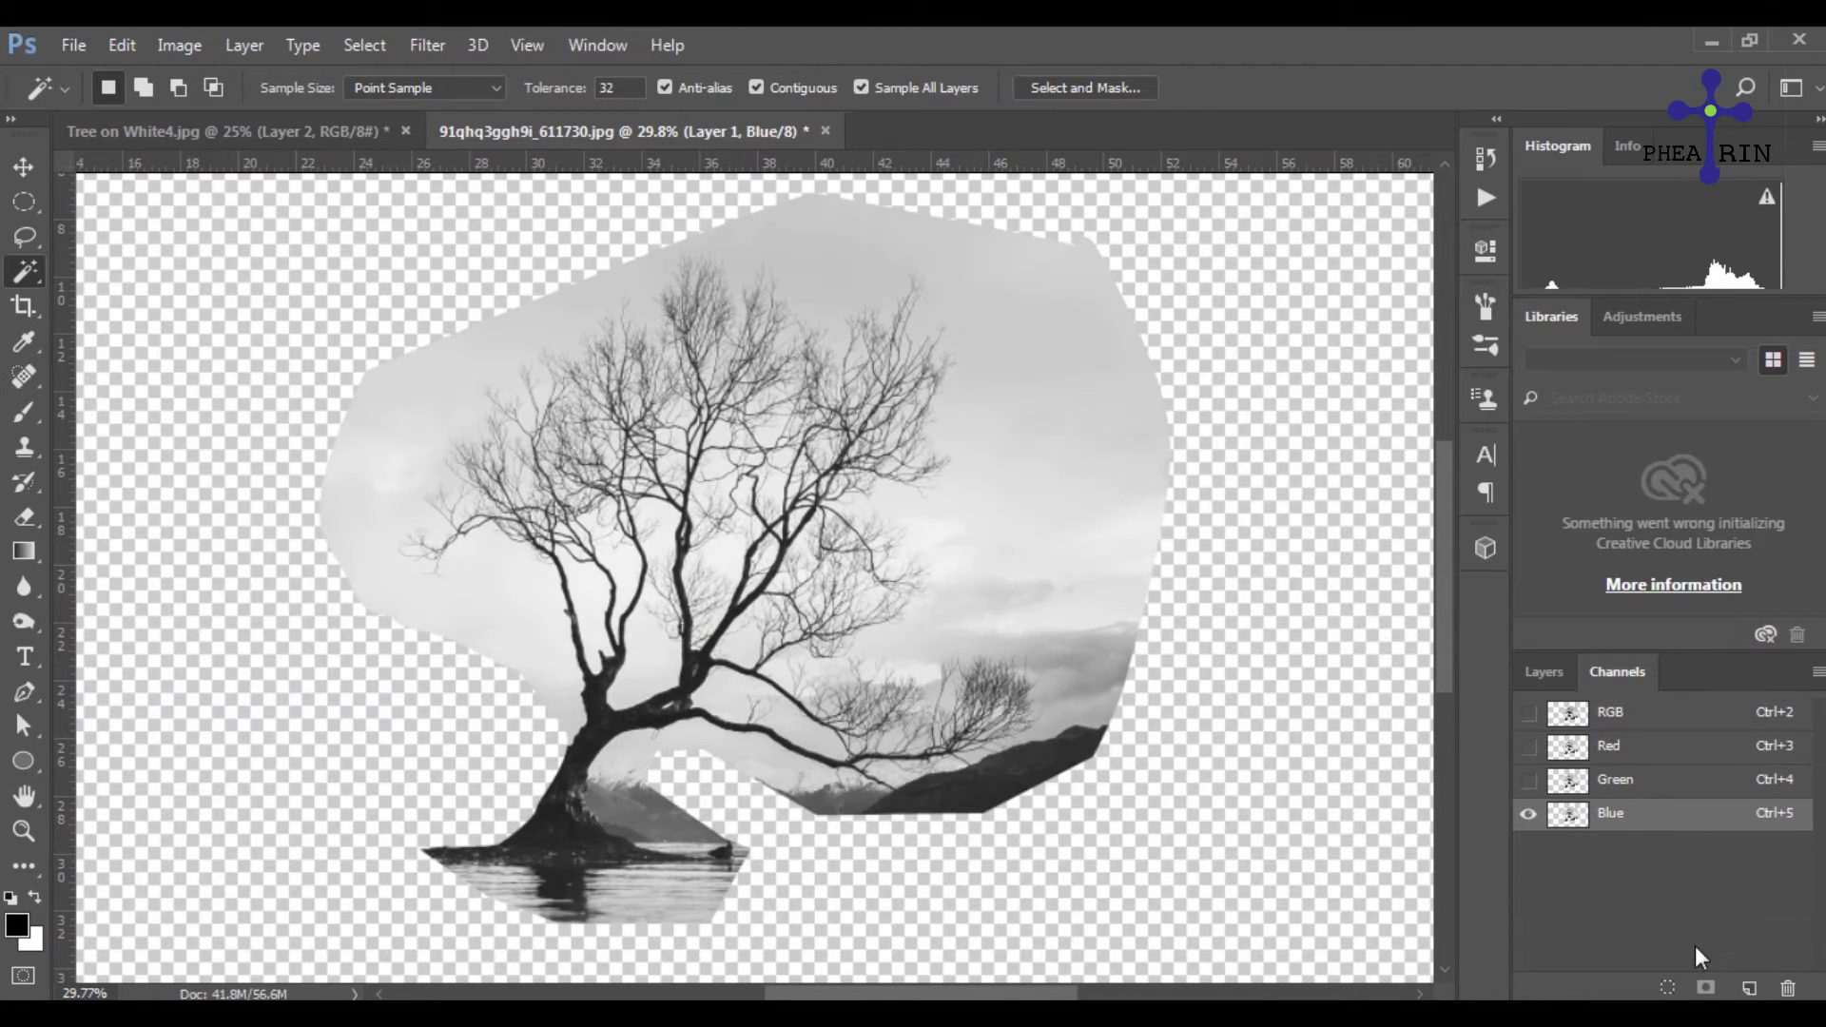
left_click(1748, 992)
key("ctrl+z")
left_click_drag(1622, 815, 1748, 989)
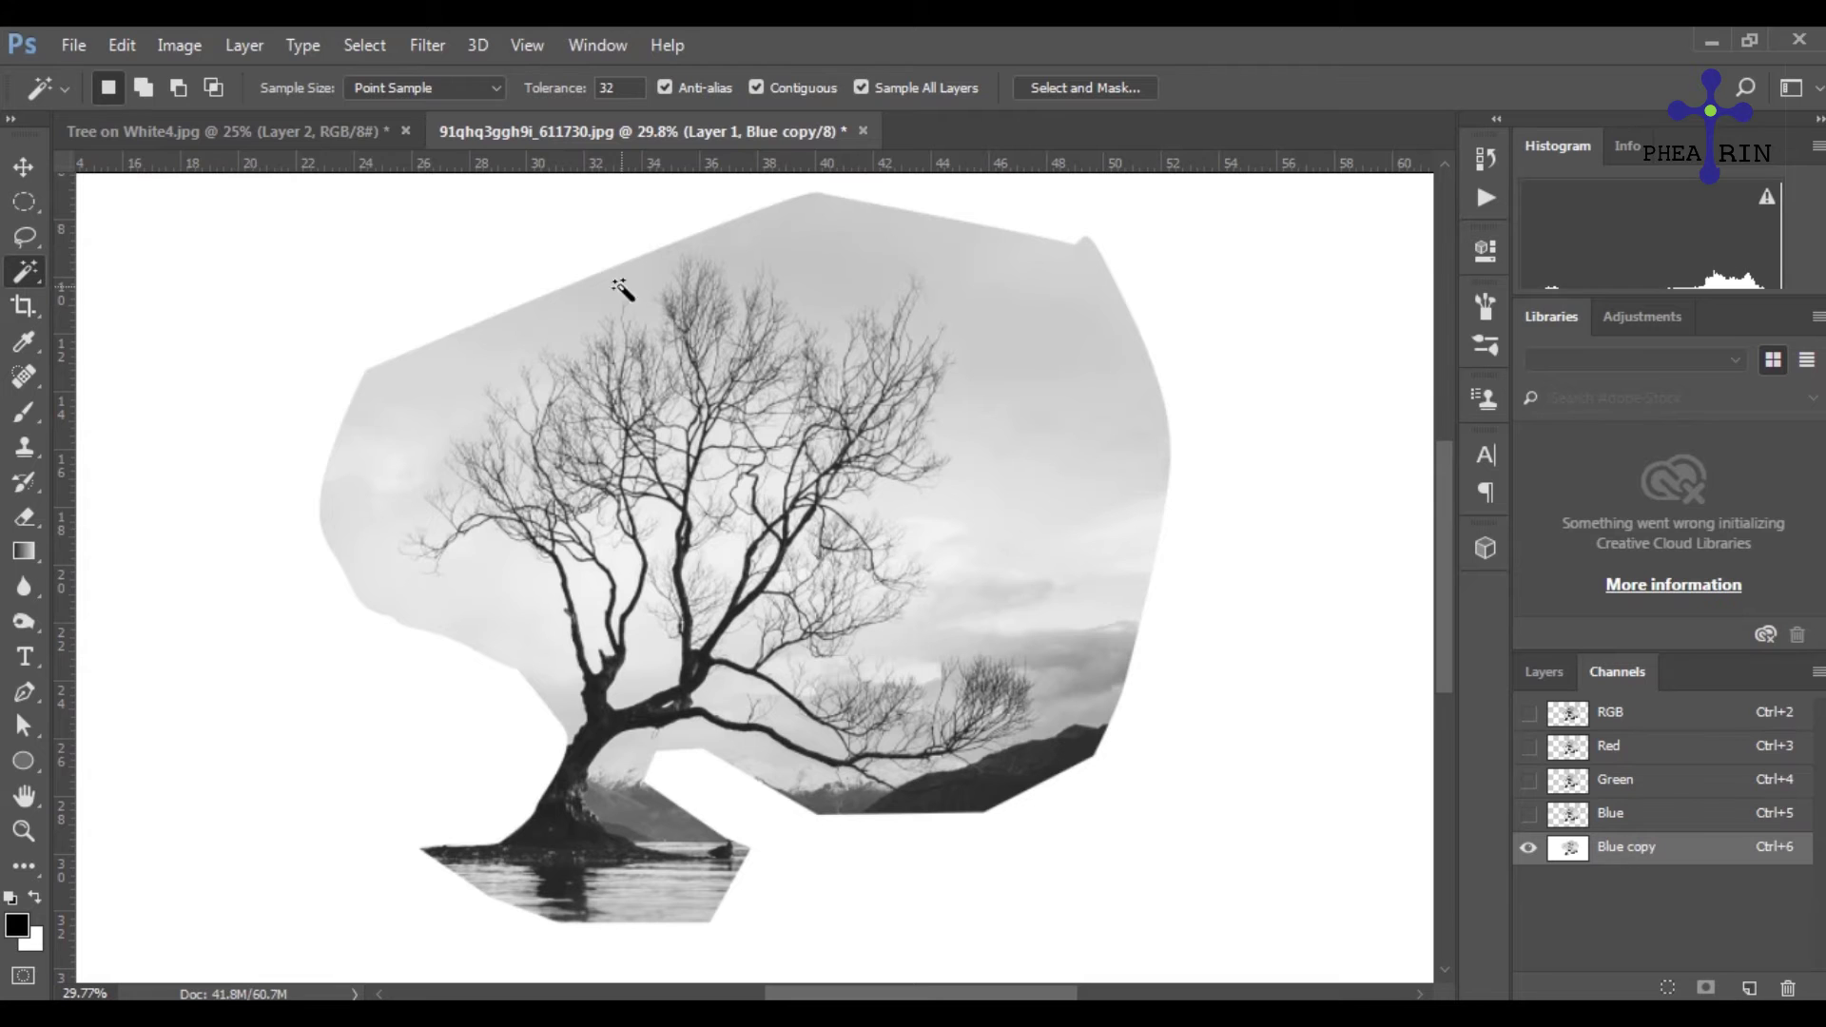
- Apply Levels to Blue copy with input black 109 and white 187
left_click(181, 46)
left_click(485, 138)
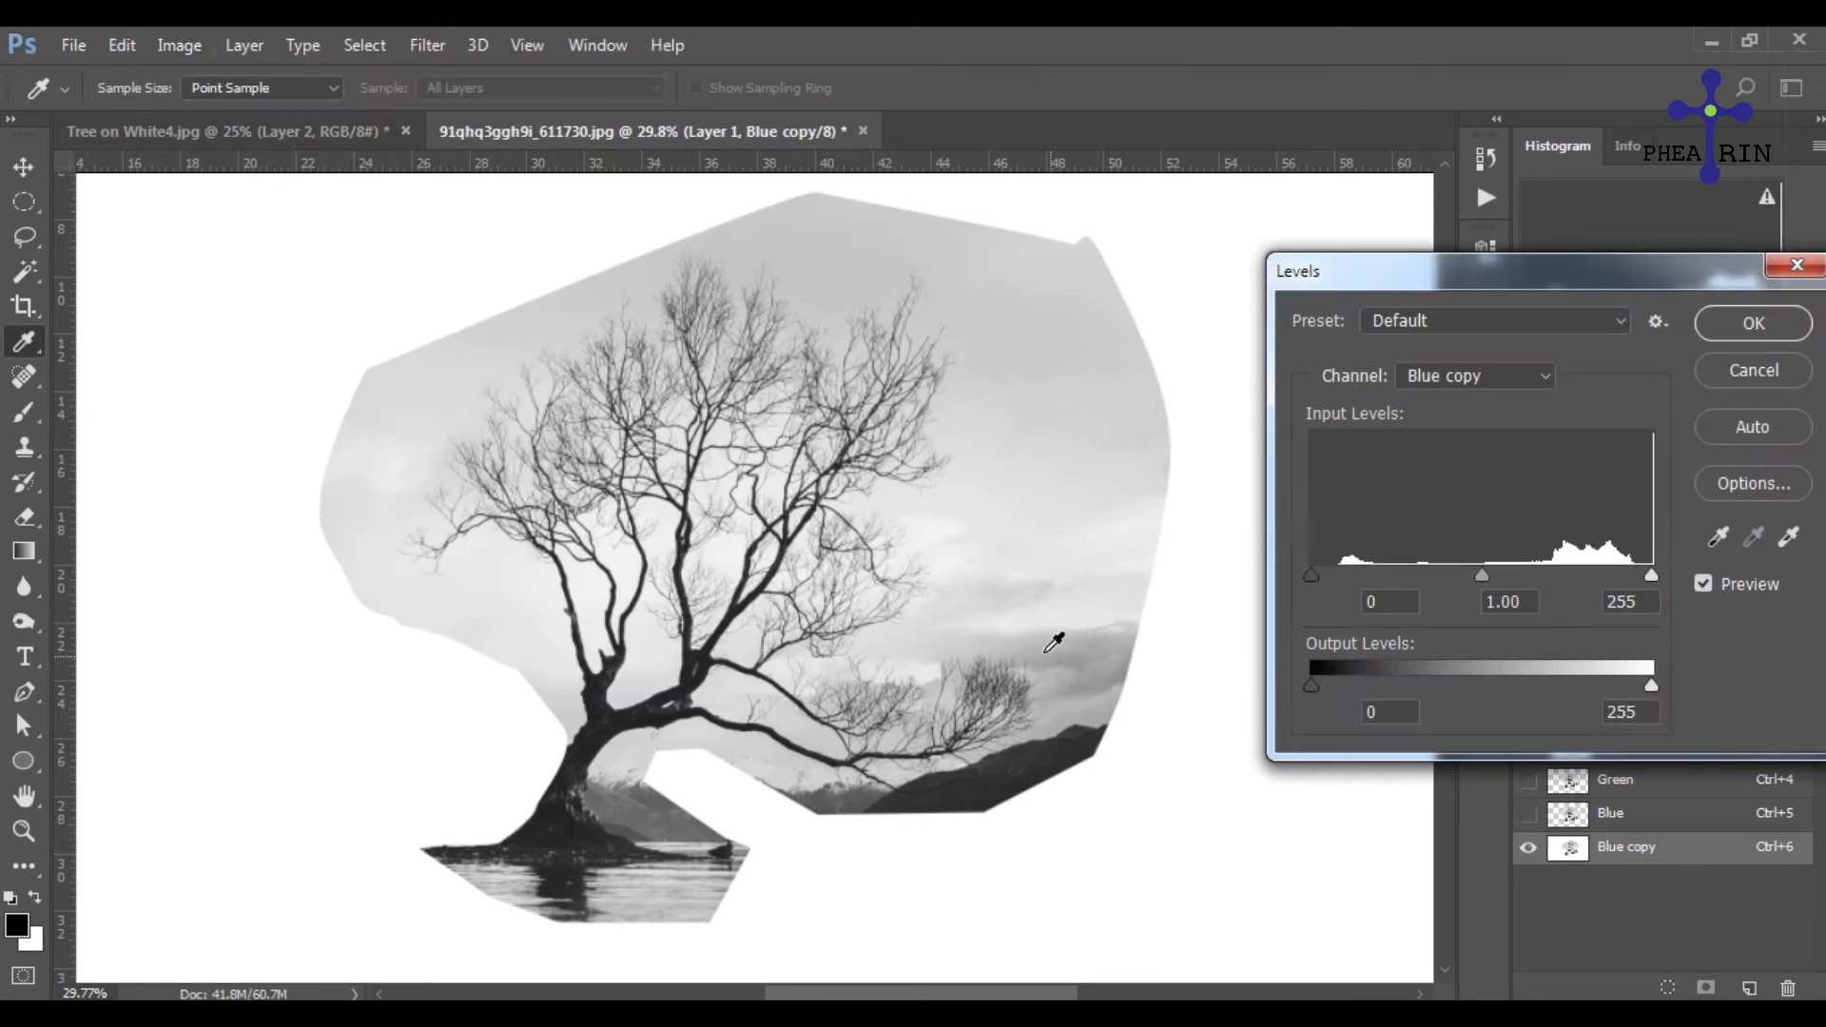
mouse_move(1332, 577)
left_mouse_down()
mouse_move(1487, 580)
mouse_move(1458, 578)
left_mouse_up()
mouse_move(1648, 577)
left_mouse_down()
mouse_move(1624, 580)
mouse_move(1672, 579)
mouse_move(1562, 579)
left_mouse_up()
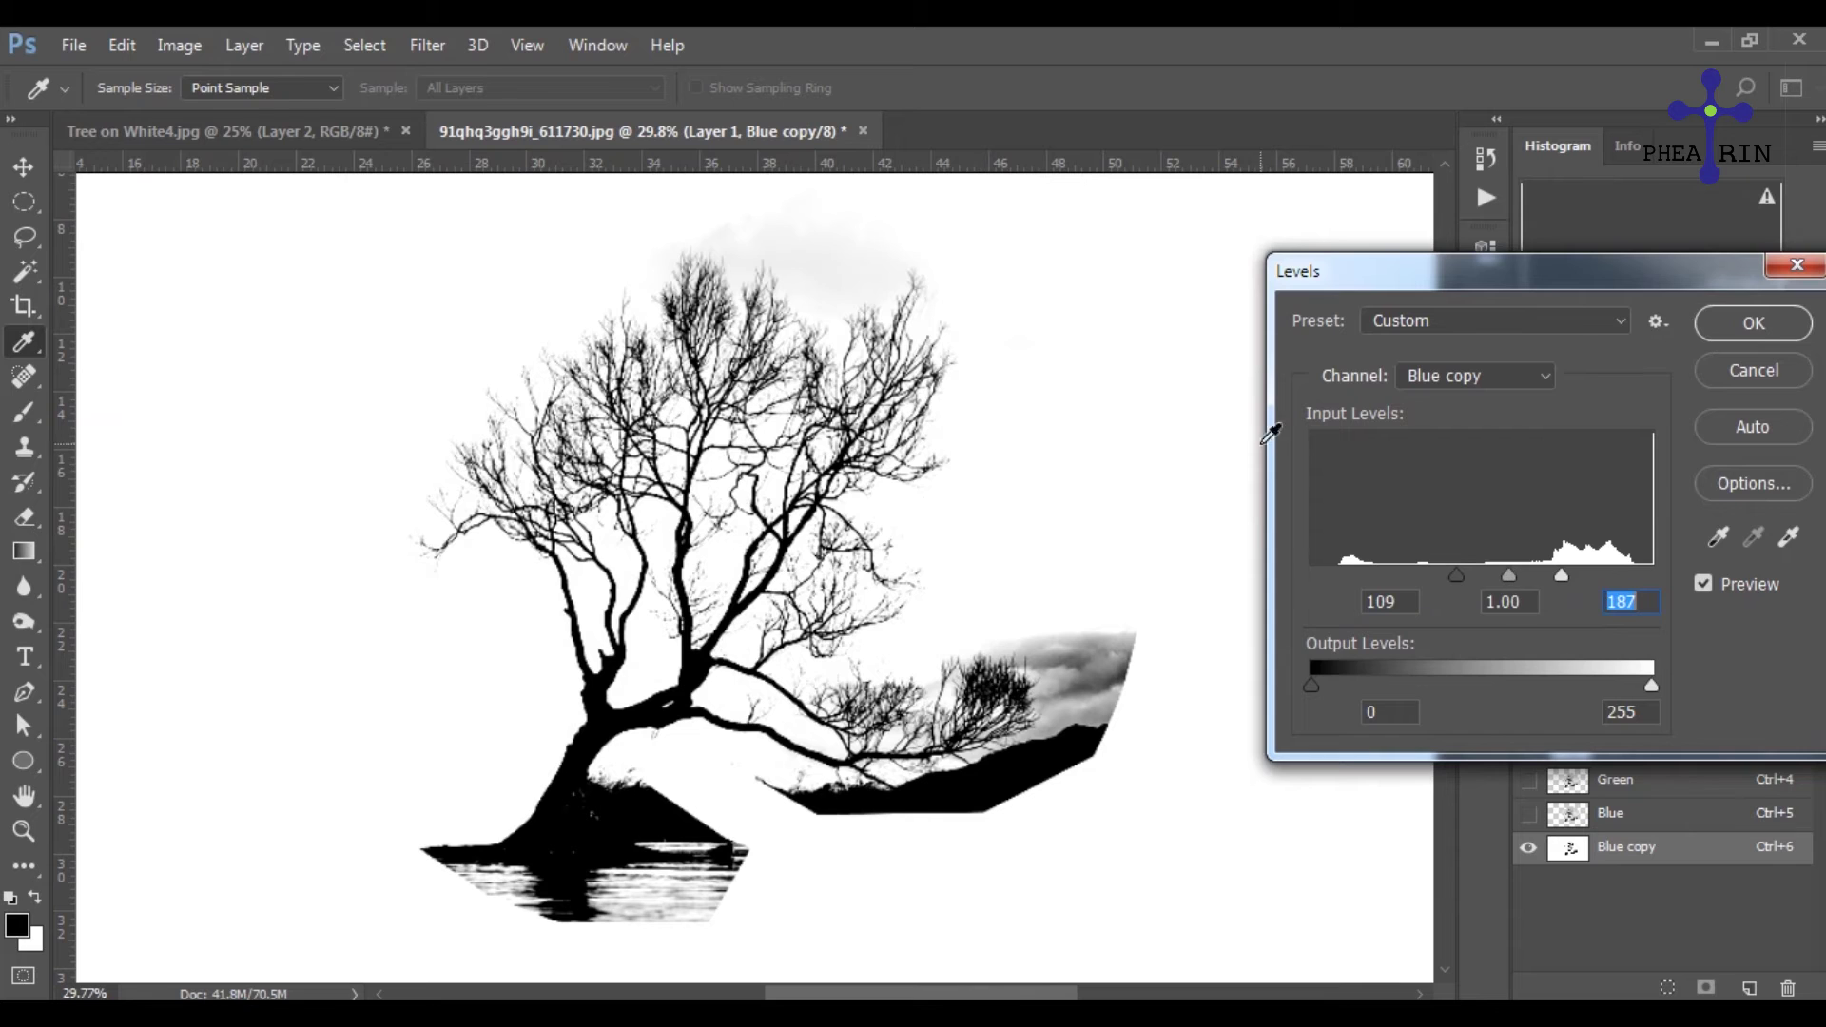
left_click(1748, 326)
scroll(837, 811, "up", 3)
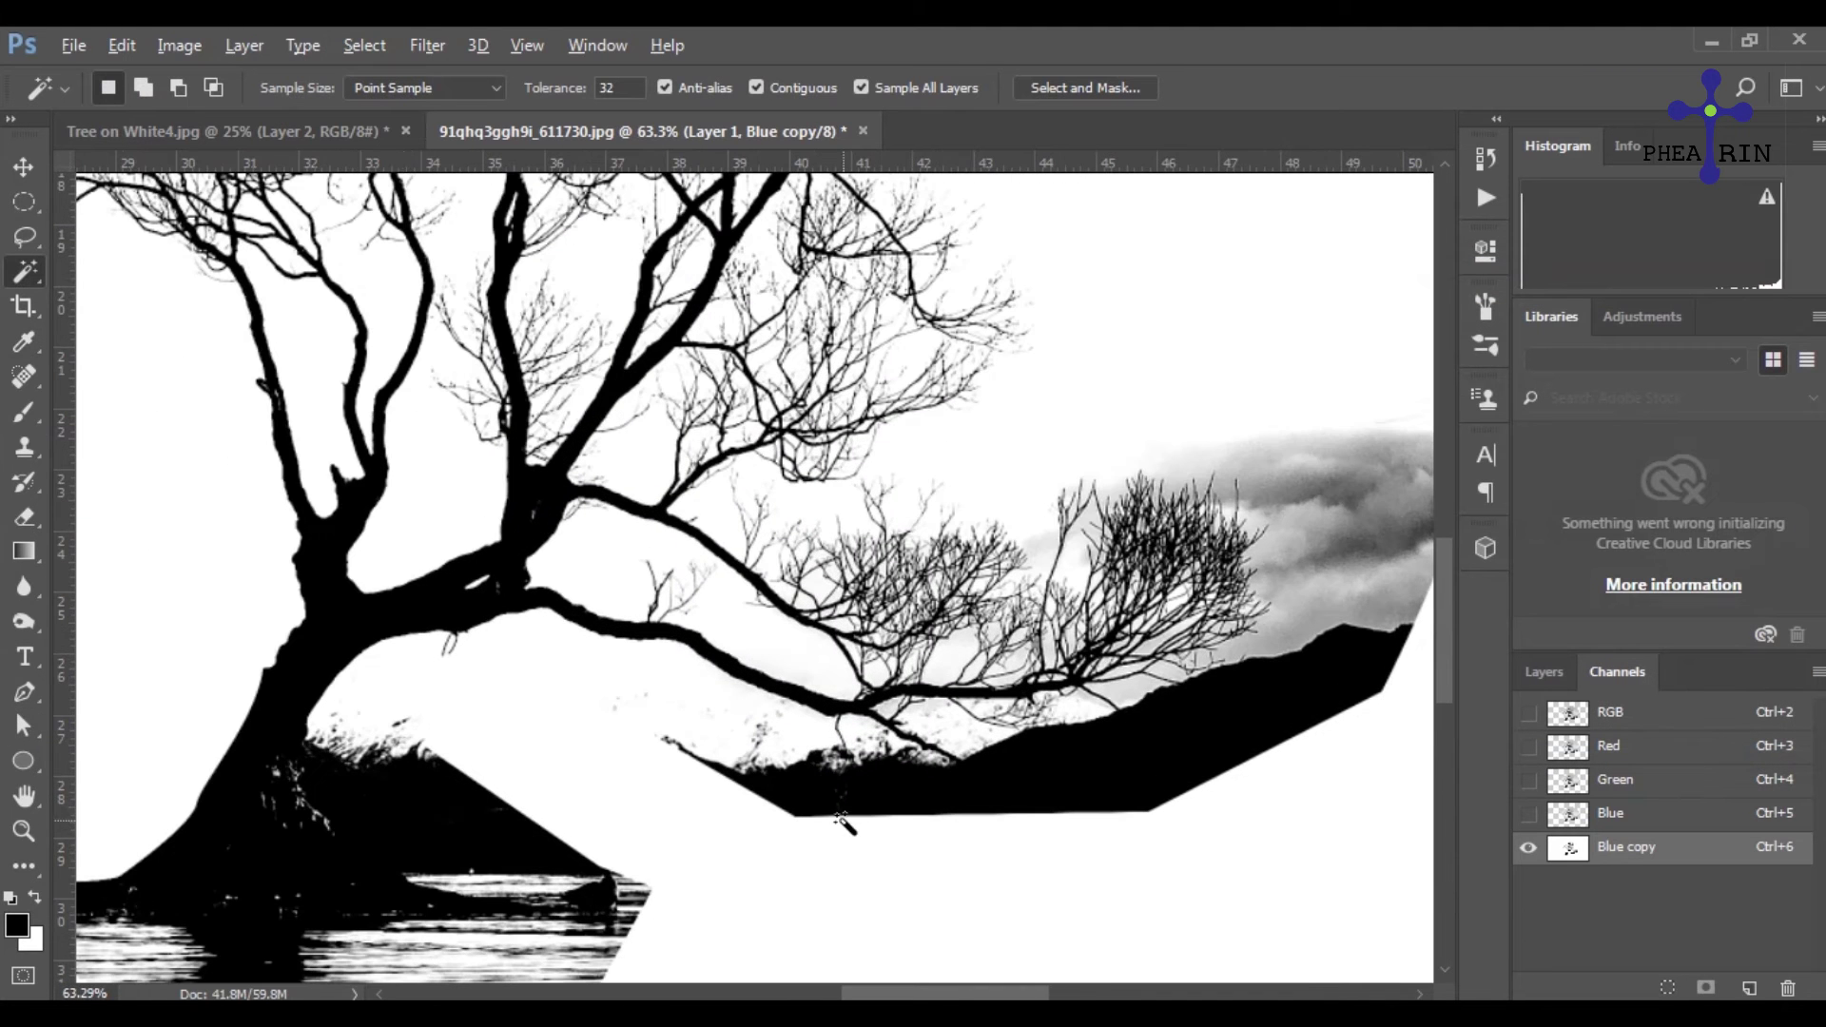
right_click(15, 624)
left_click(105, 583)
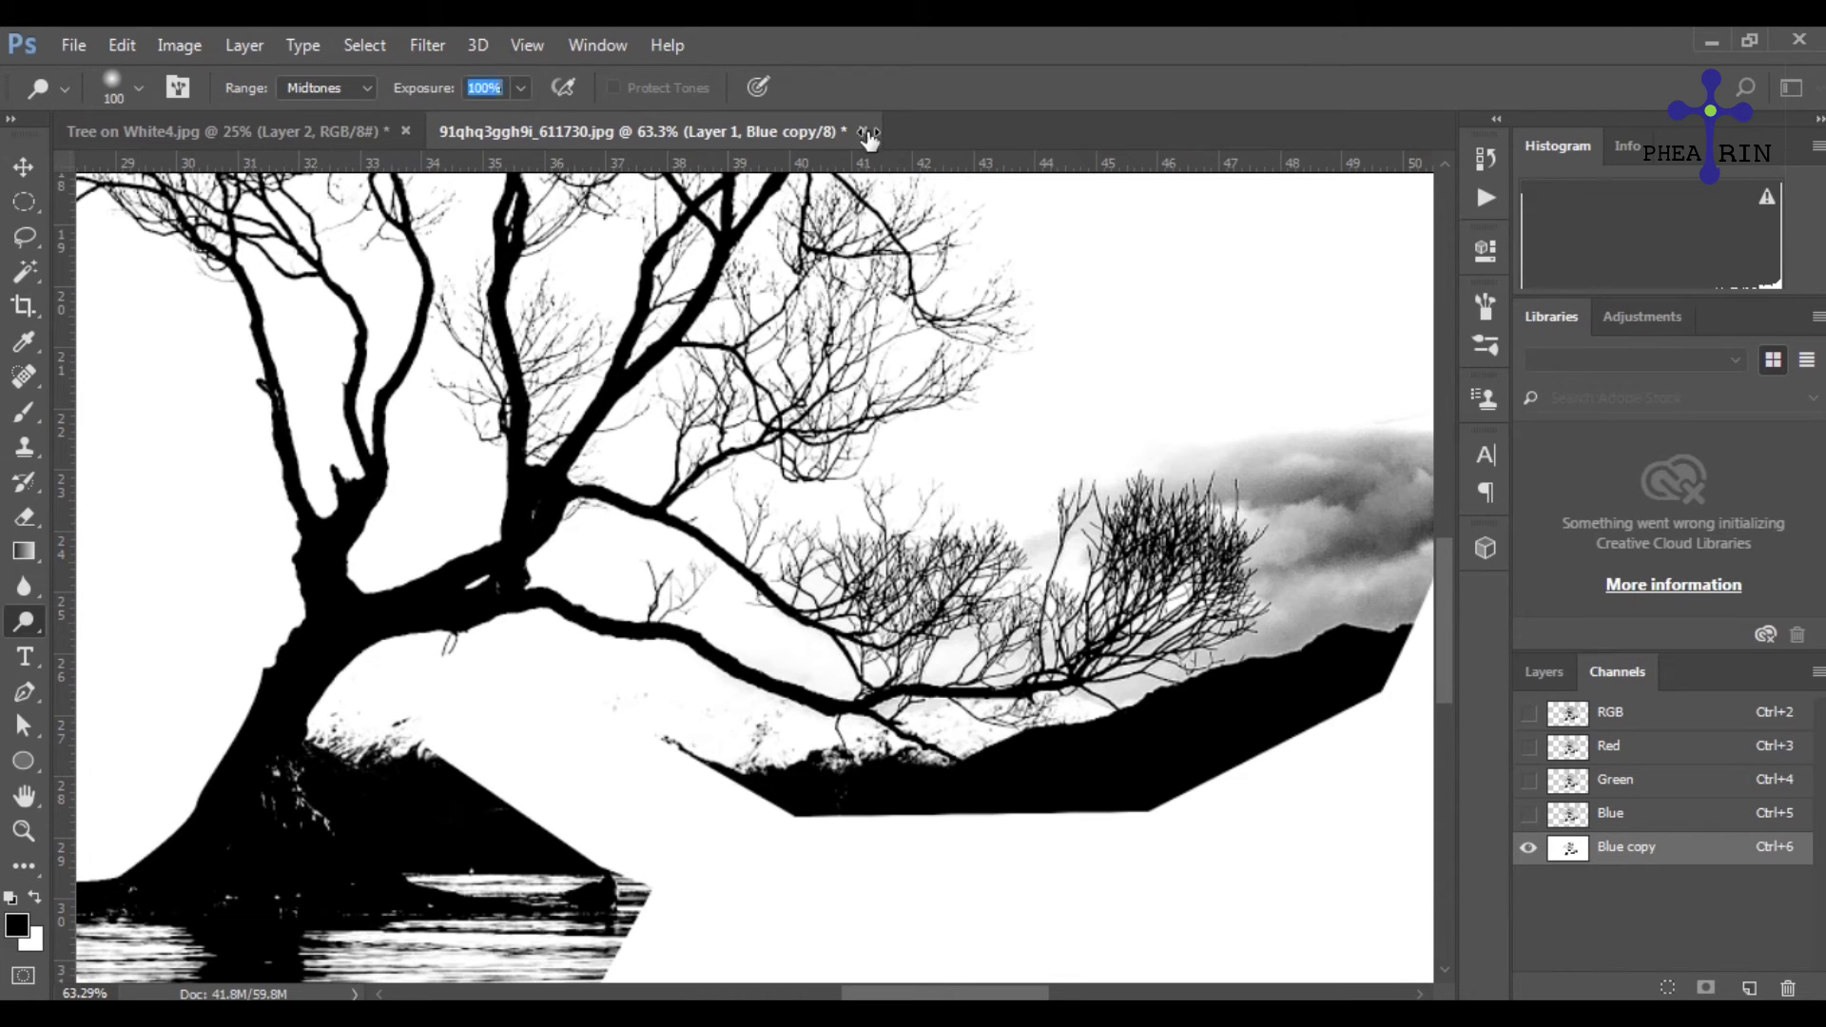
left_click(324, 88)
left_click(314, 123)
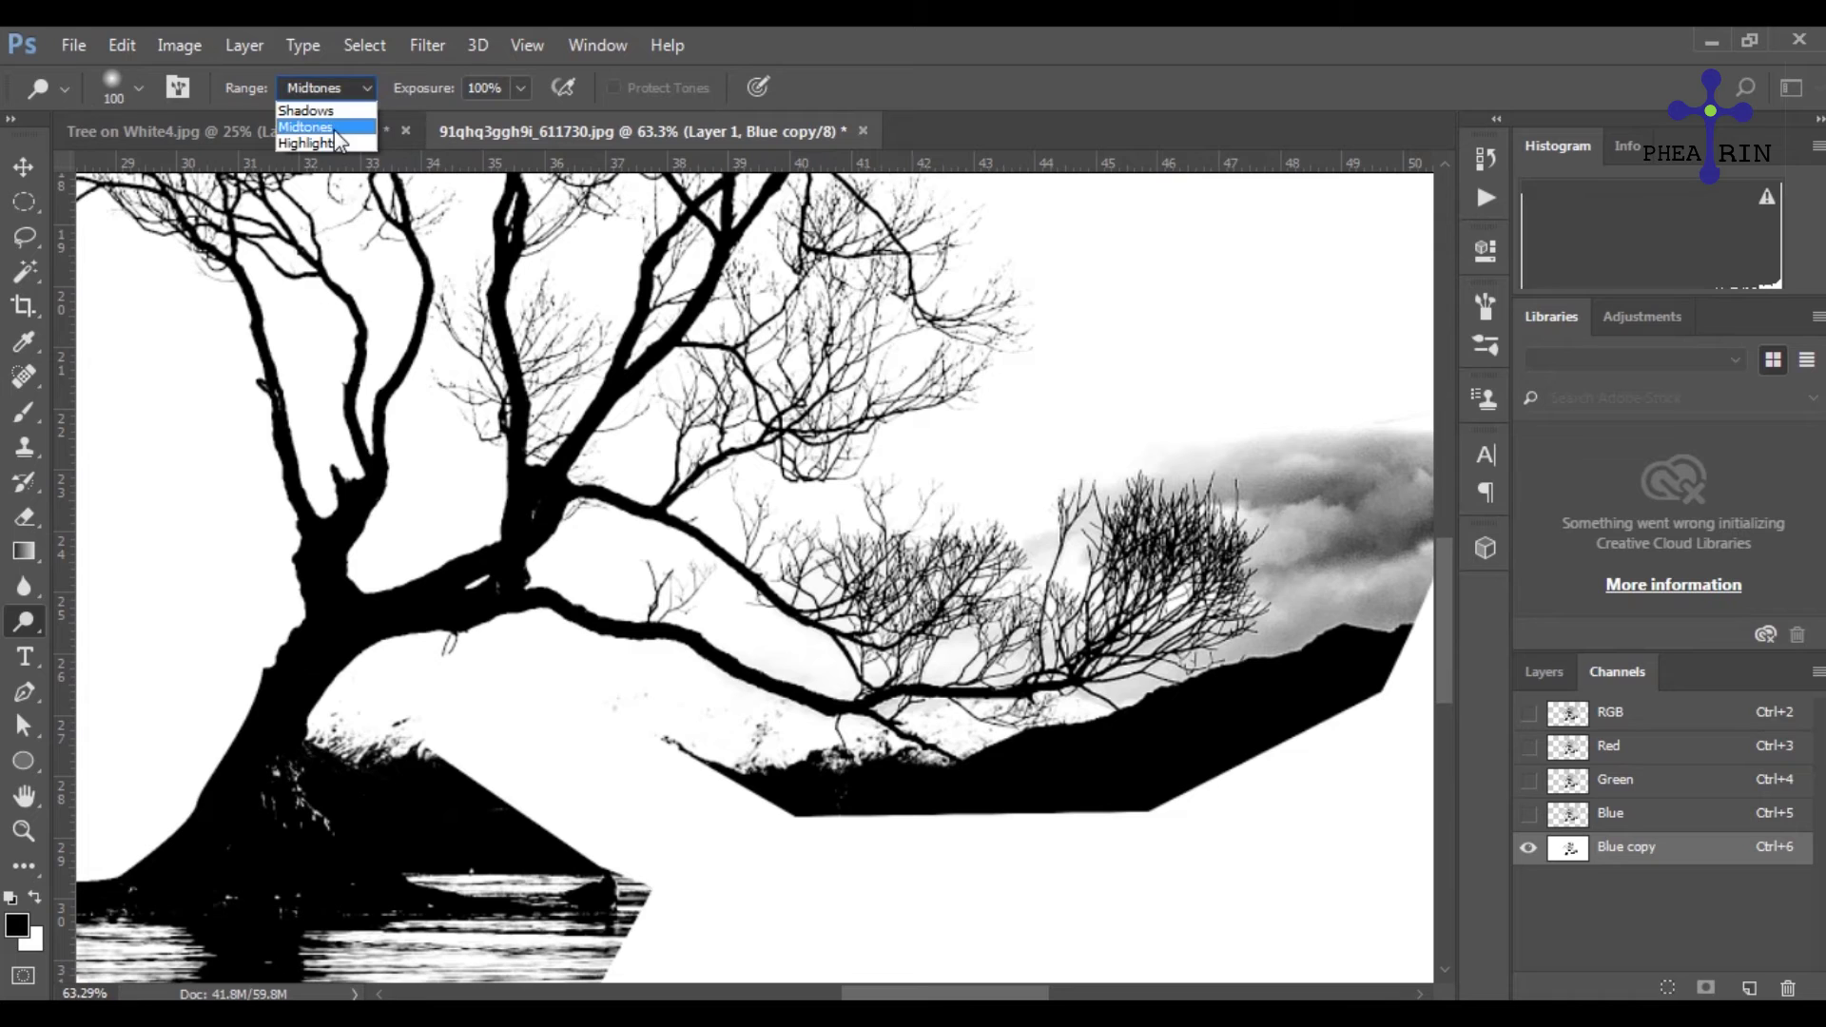
left_click(309, 142)
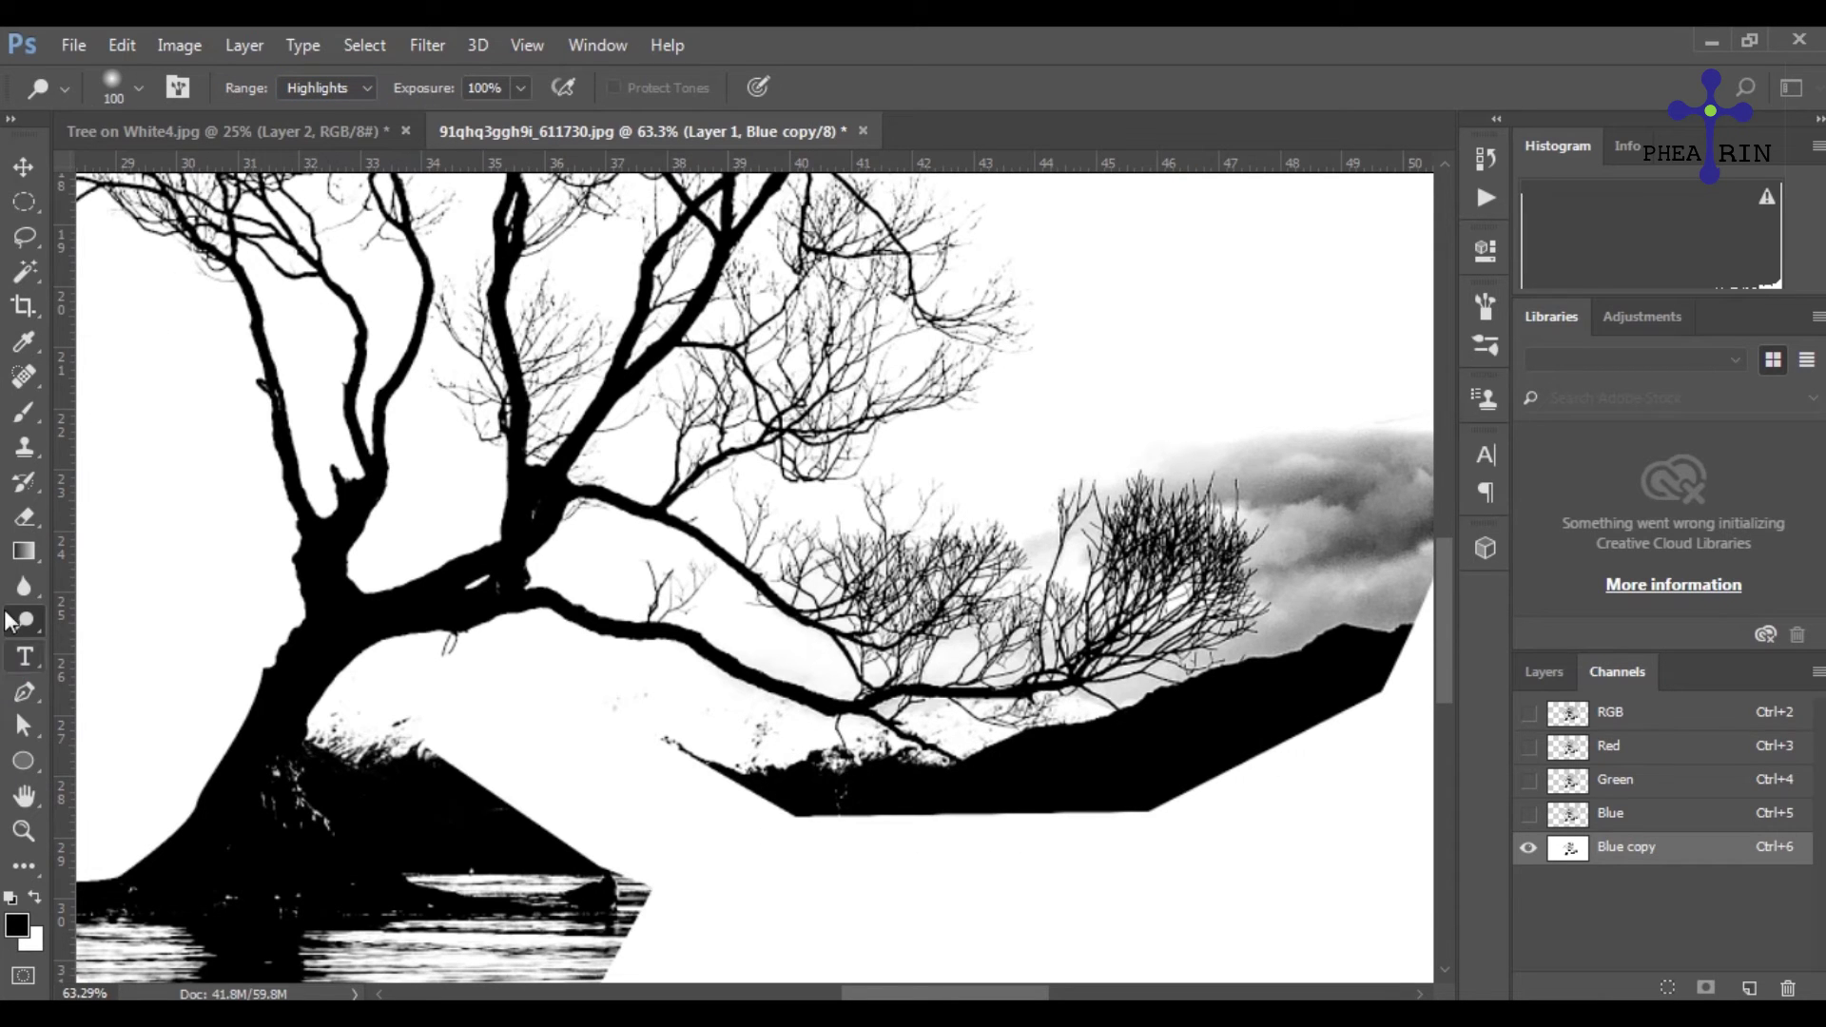
left_click(23, 585)
key("v")
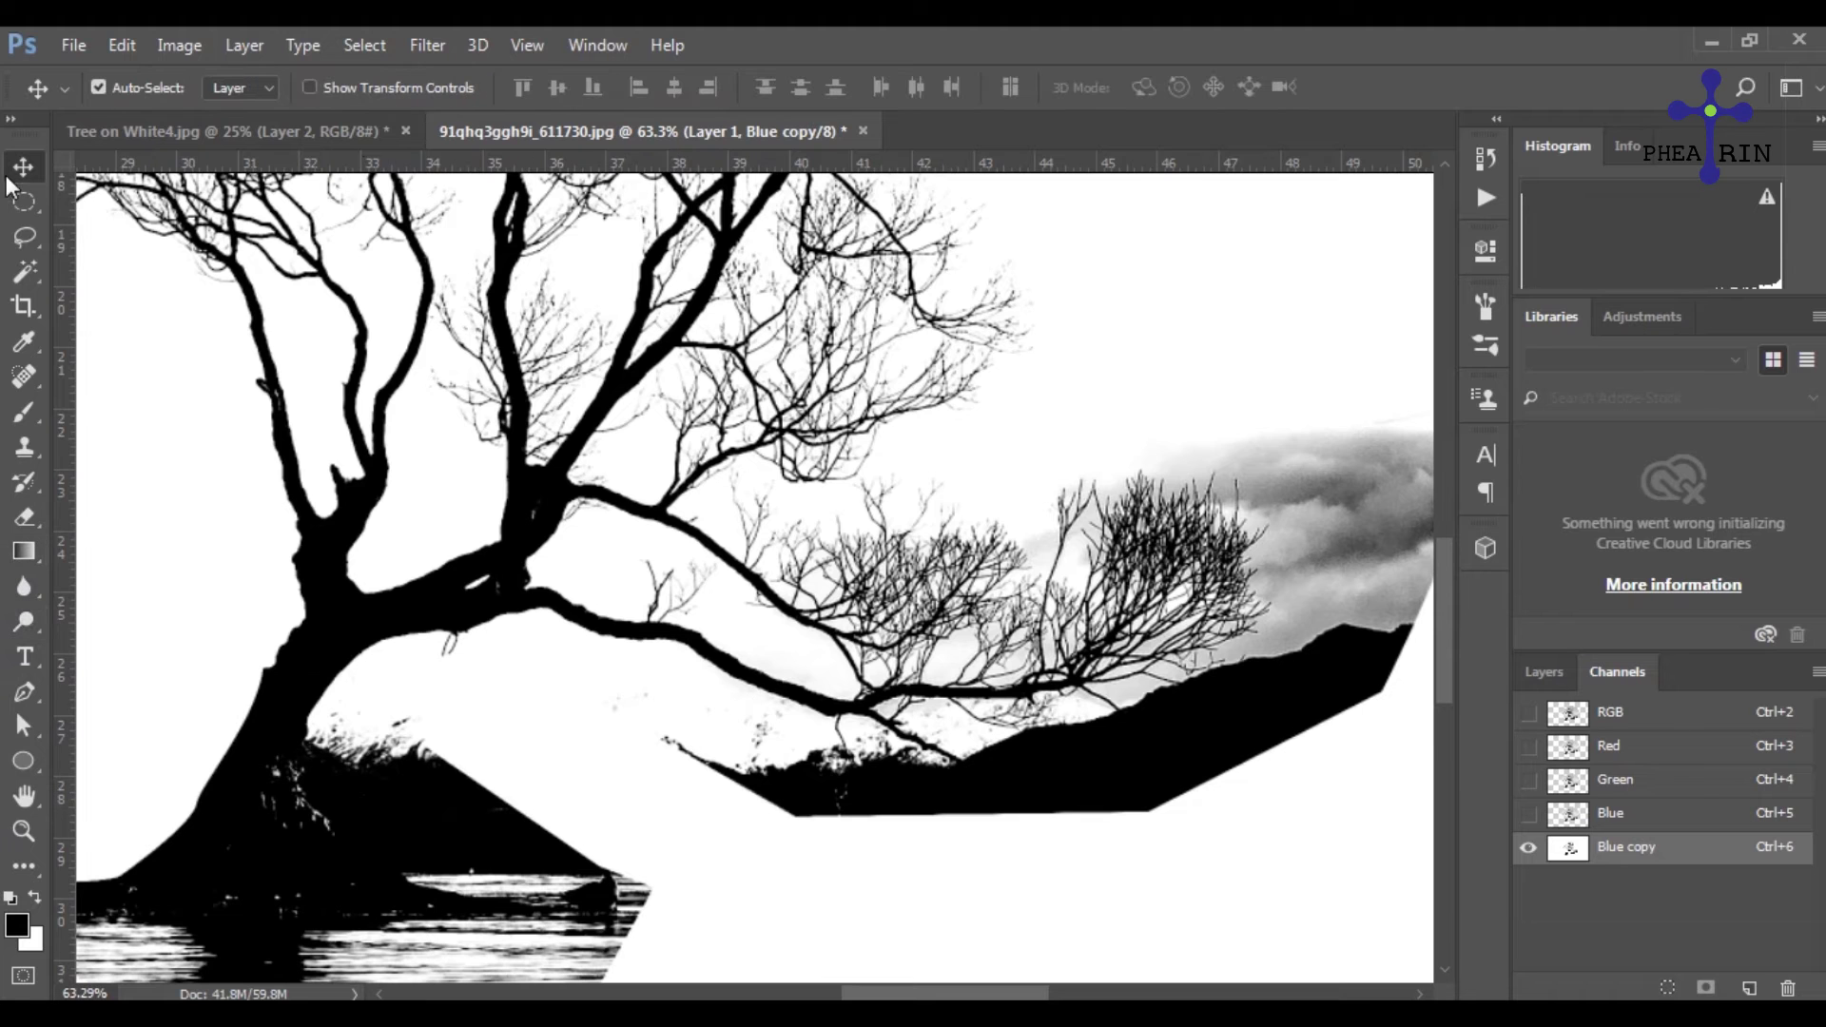
scroll(800, 712, "up", 1)
left_click_drag(898, 832, 665, 634)
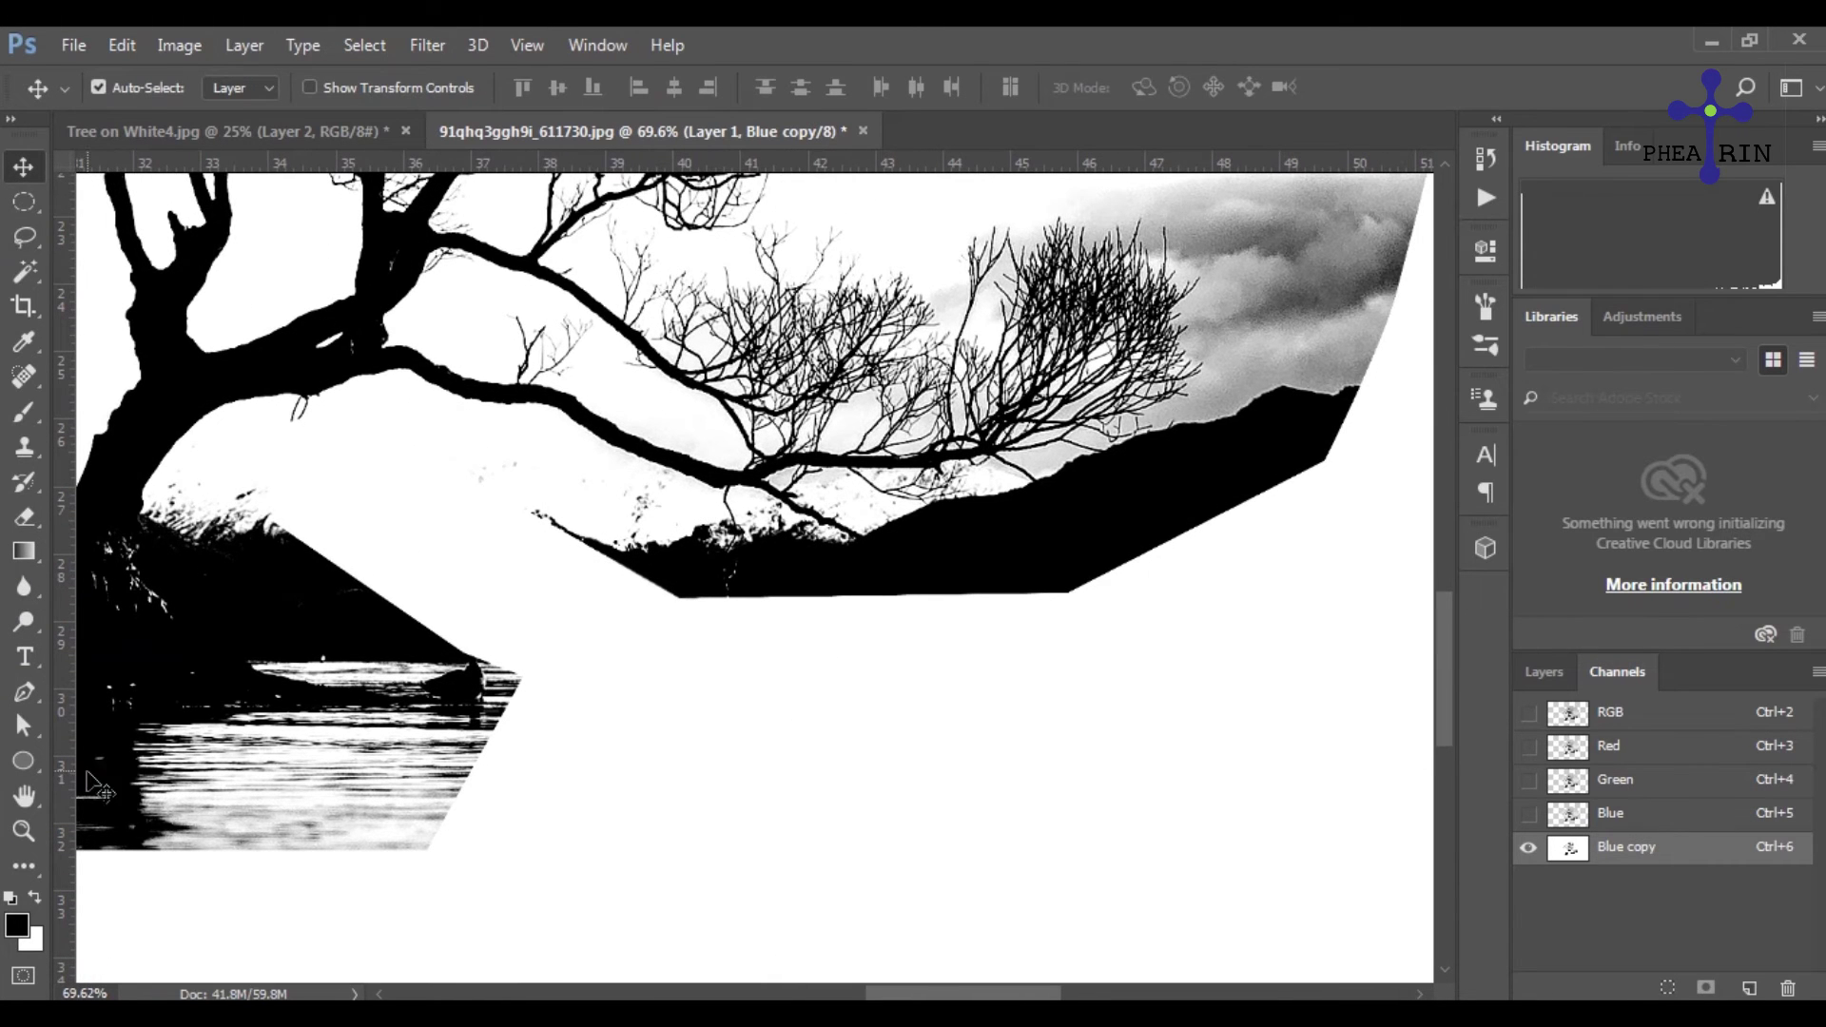
- Lasso the dark hills under the right branches, fill them white, and deselect
left_click(25, 237)
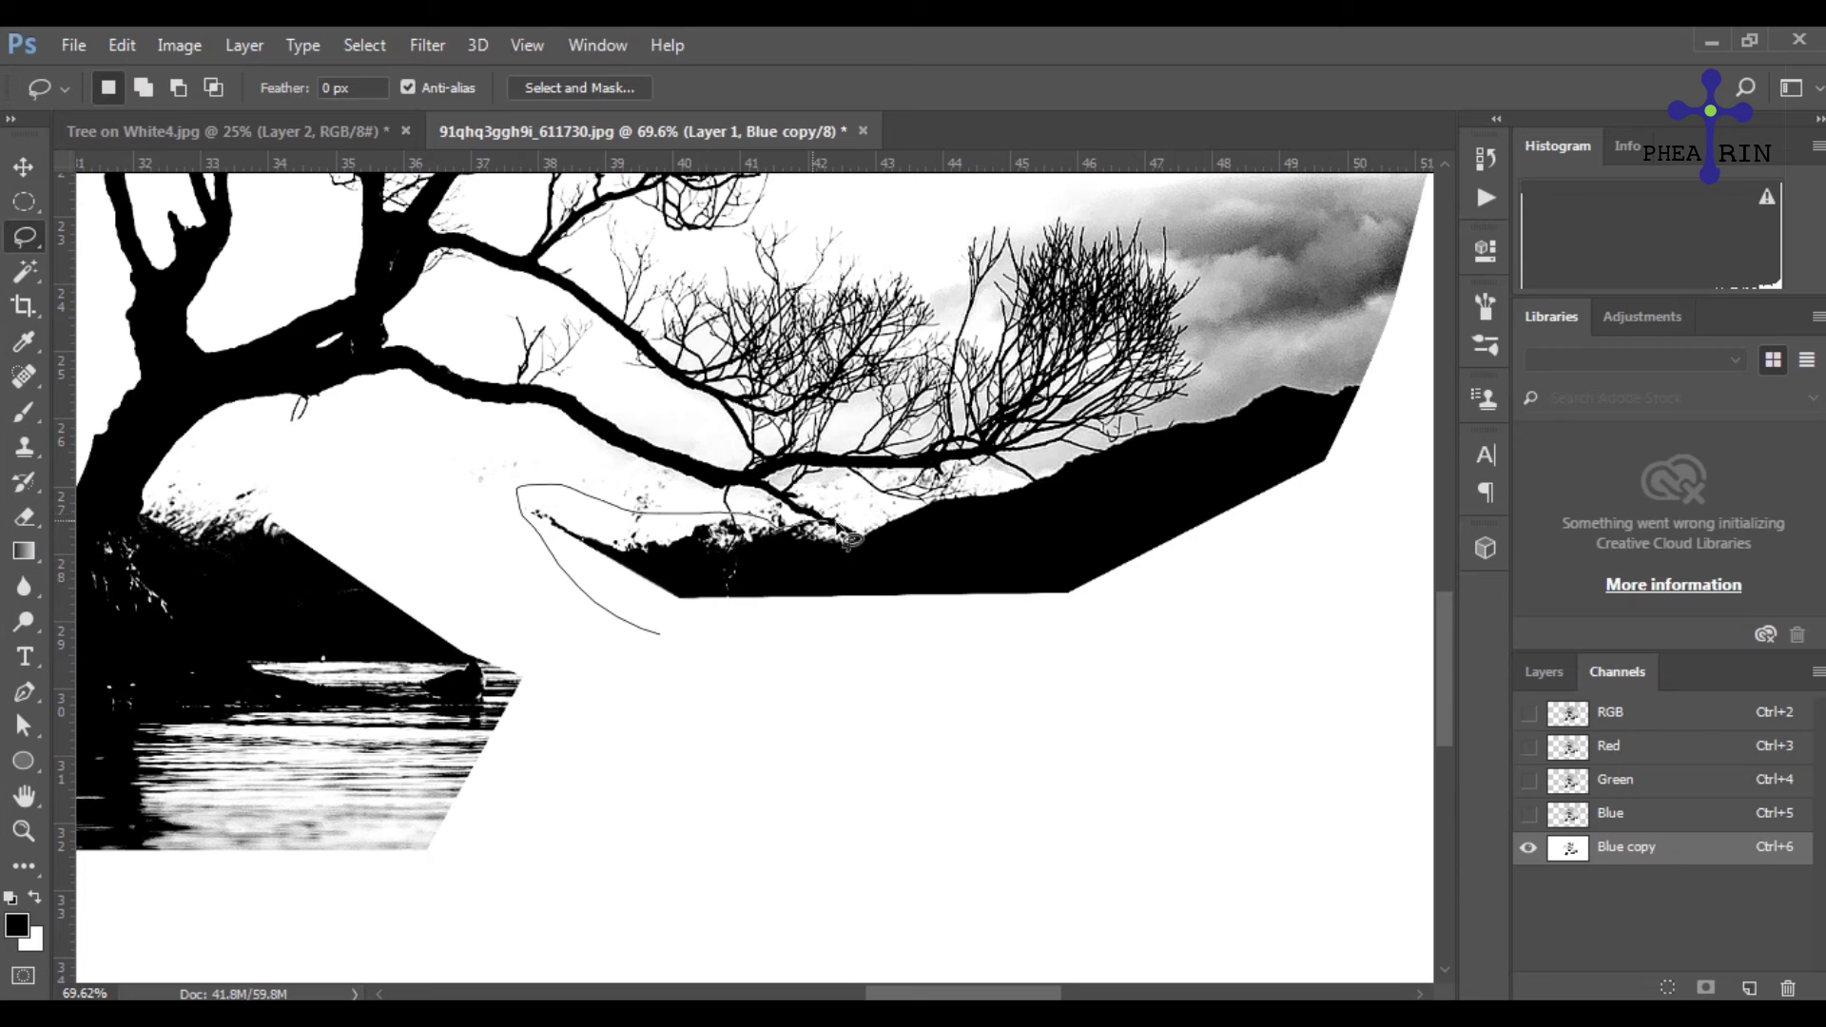
left_click_drag(1394, 514, 652, 693)
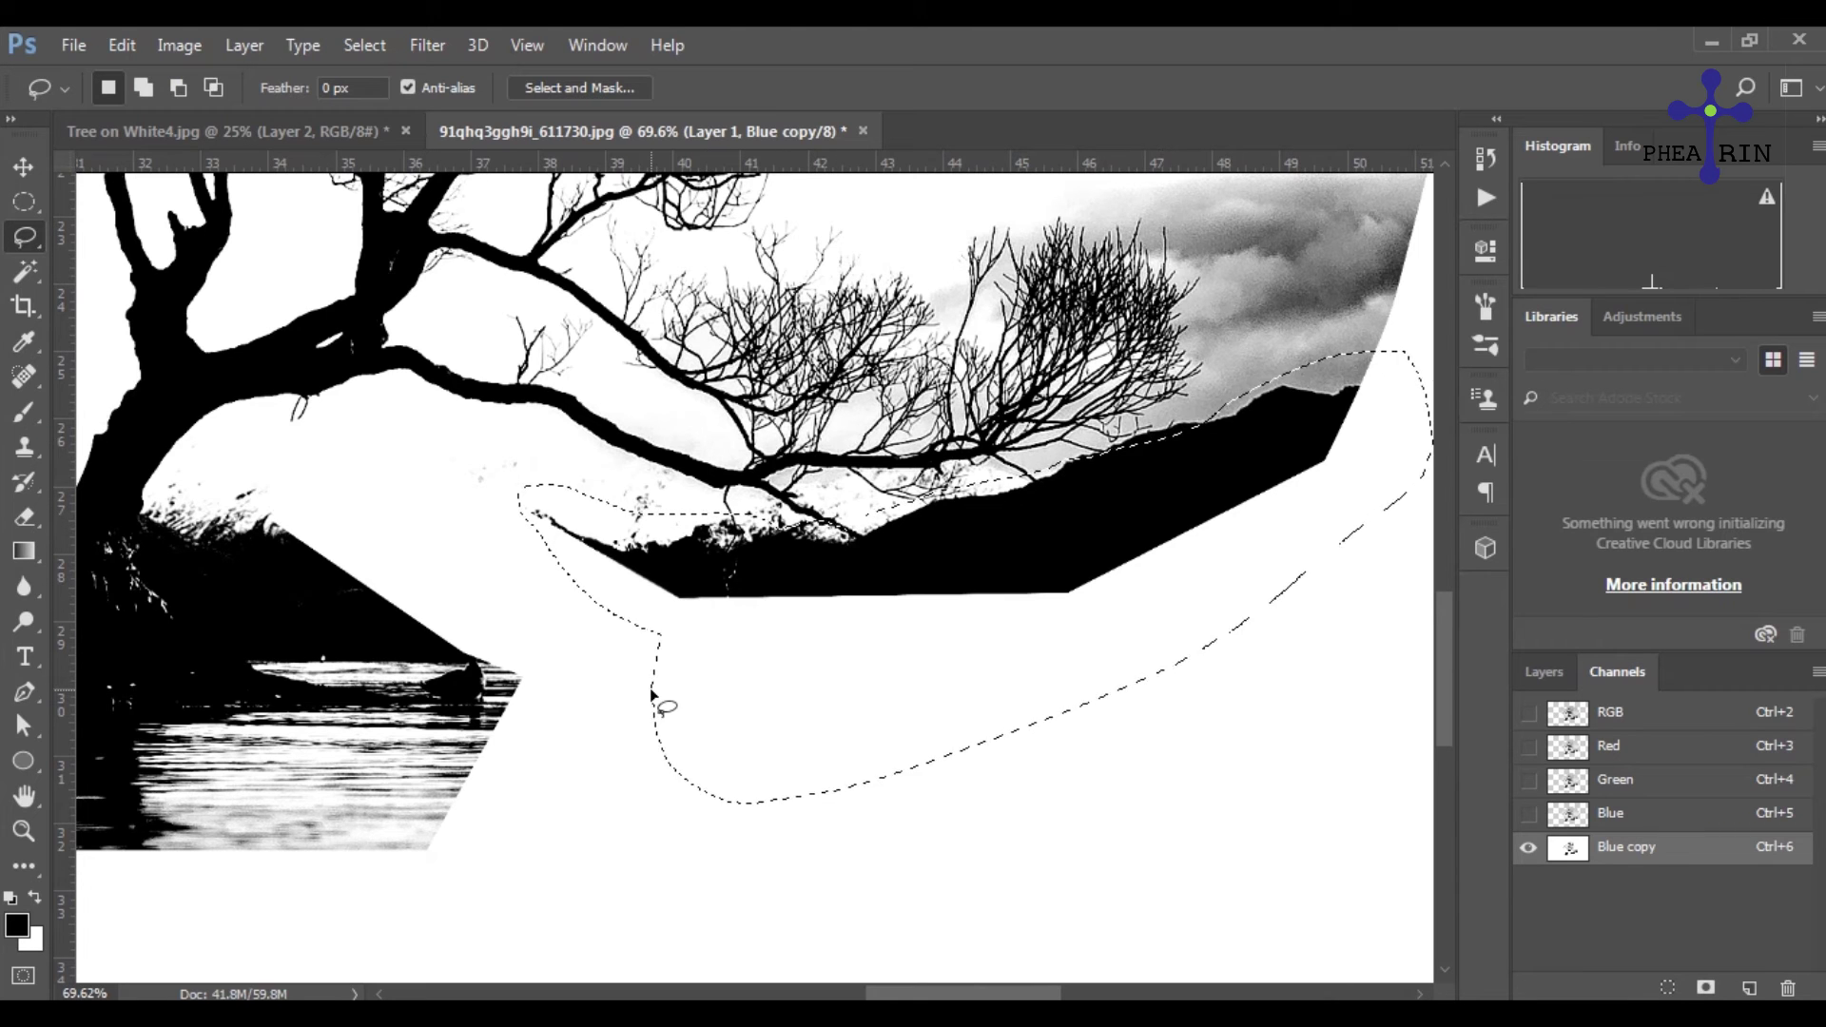
key("alt+BackSpace")
key("ctrl+BackSpace")
key("ctrl+d")
scroll(646, 690, "down", 5)
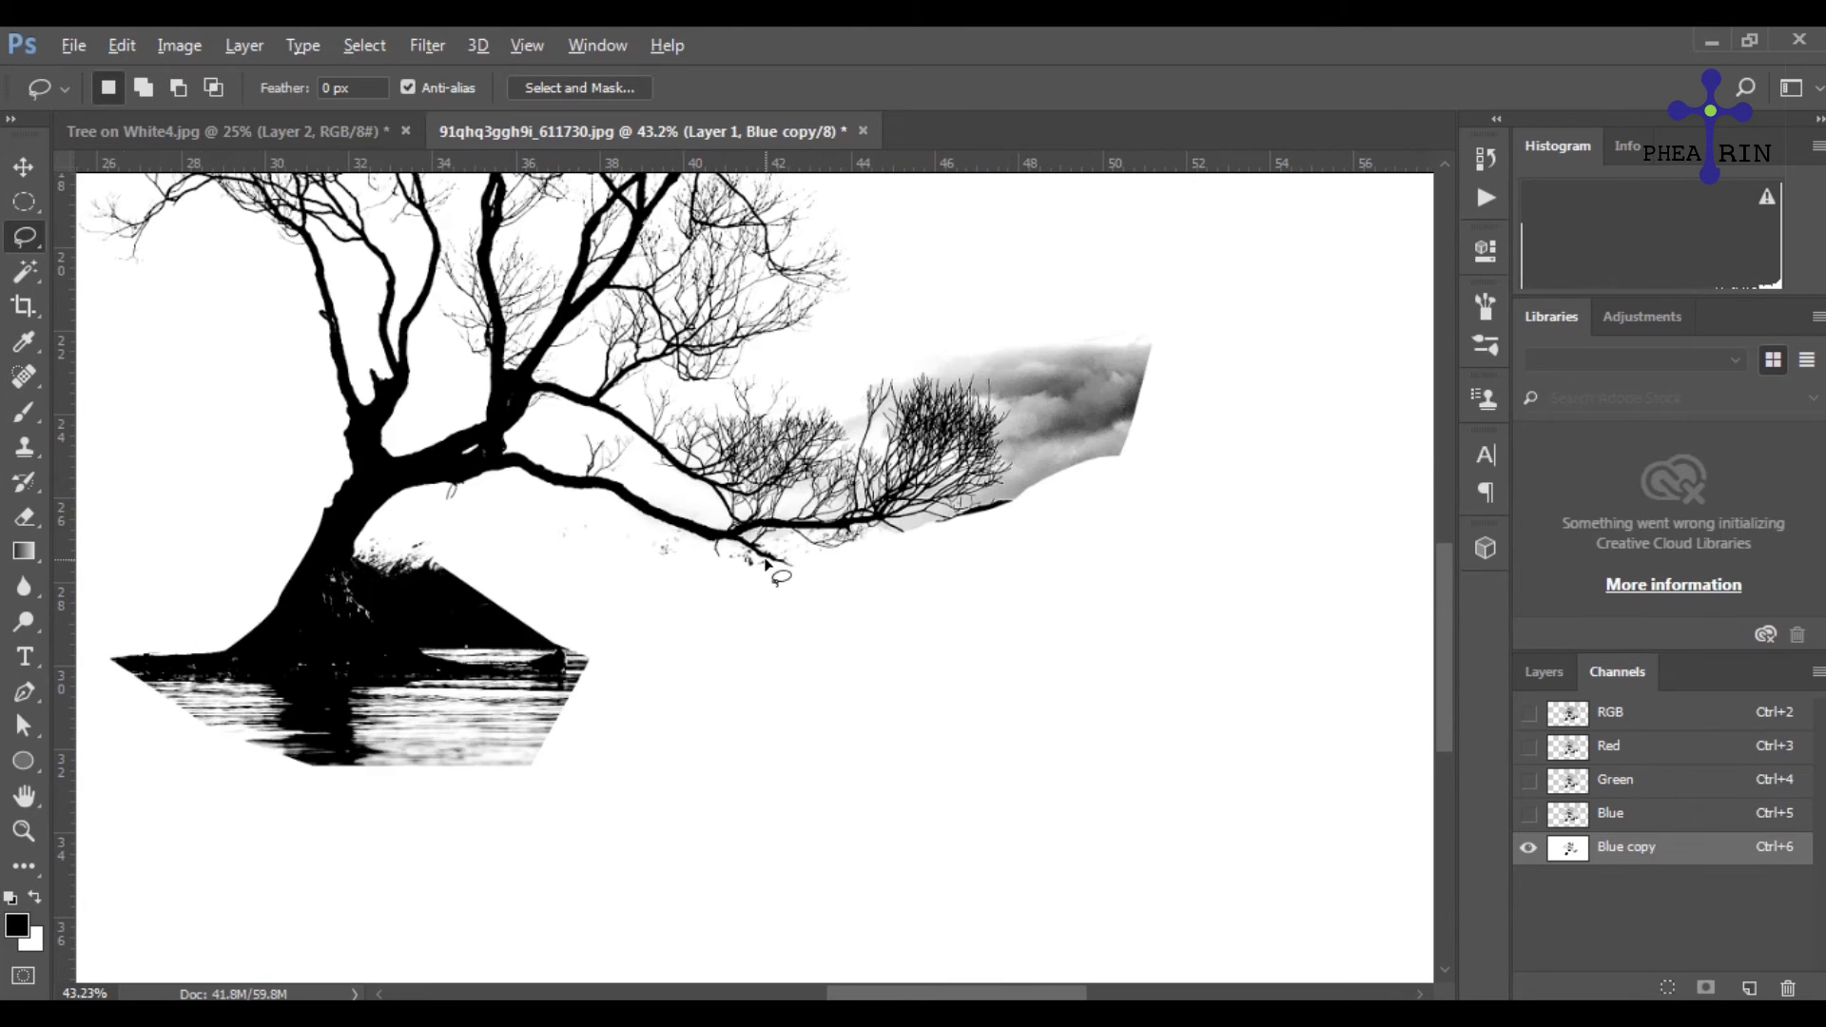
scroll(825, 575, "up", 7)
- Brush white over the leftover dark hill strip in the Blue copy channel
left_click(24, 274)
left_click(24, 412)
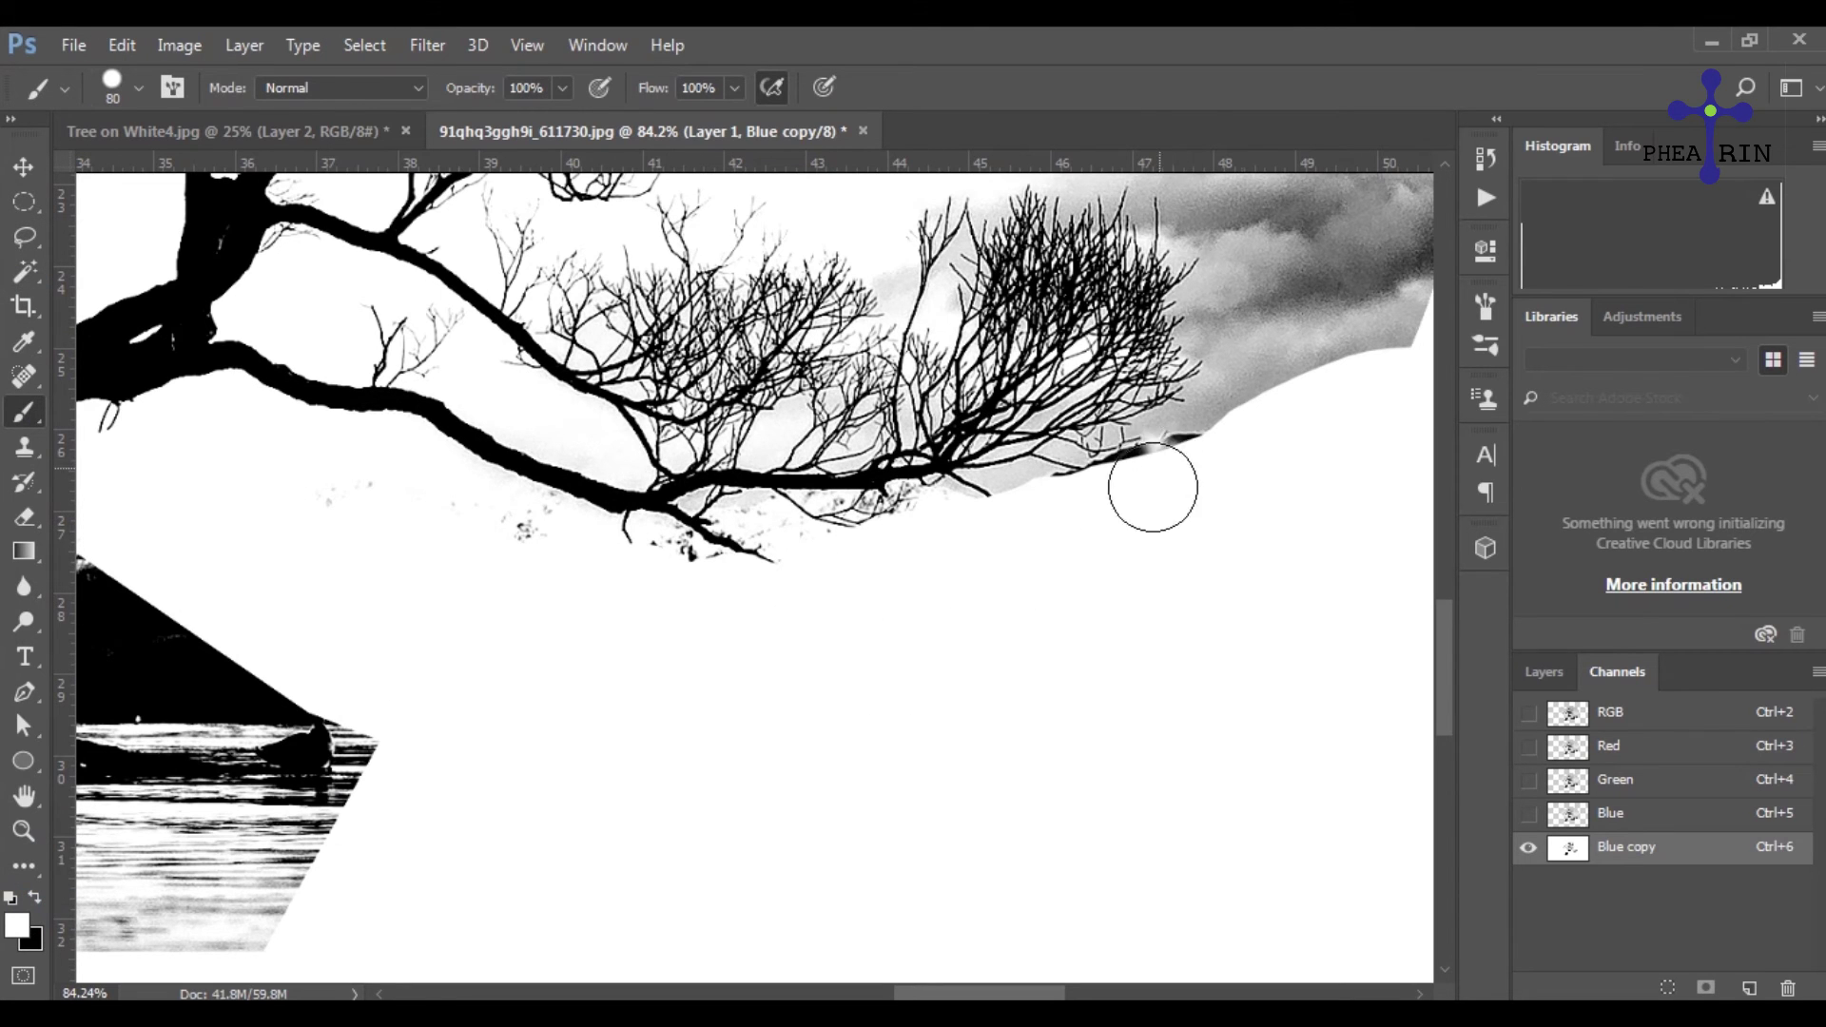
mouse_move(1154, 494)
left_mouse_down()
mouse_move(1170, 481)
mouse_move(991, 536)
left_mouse_up()
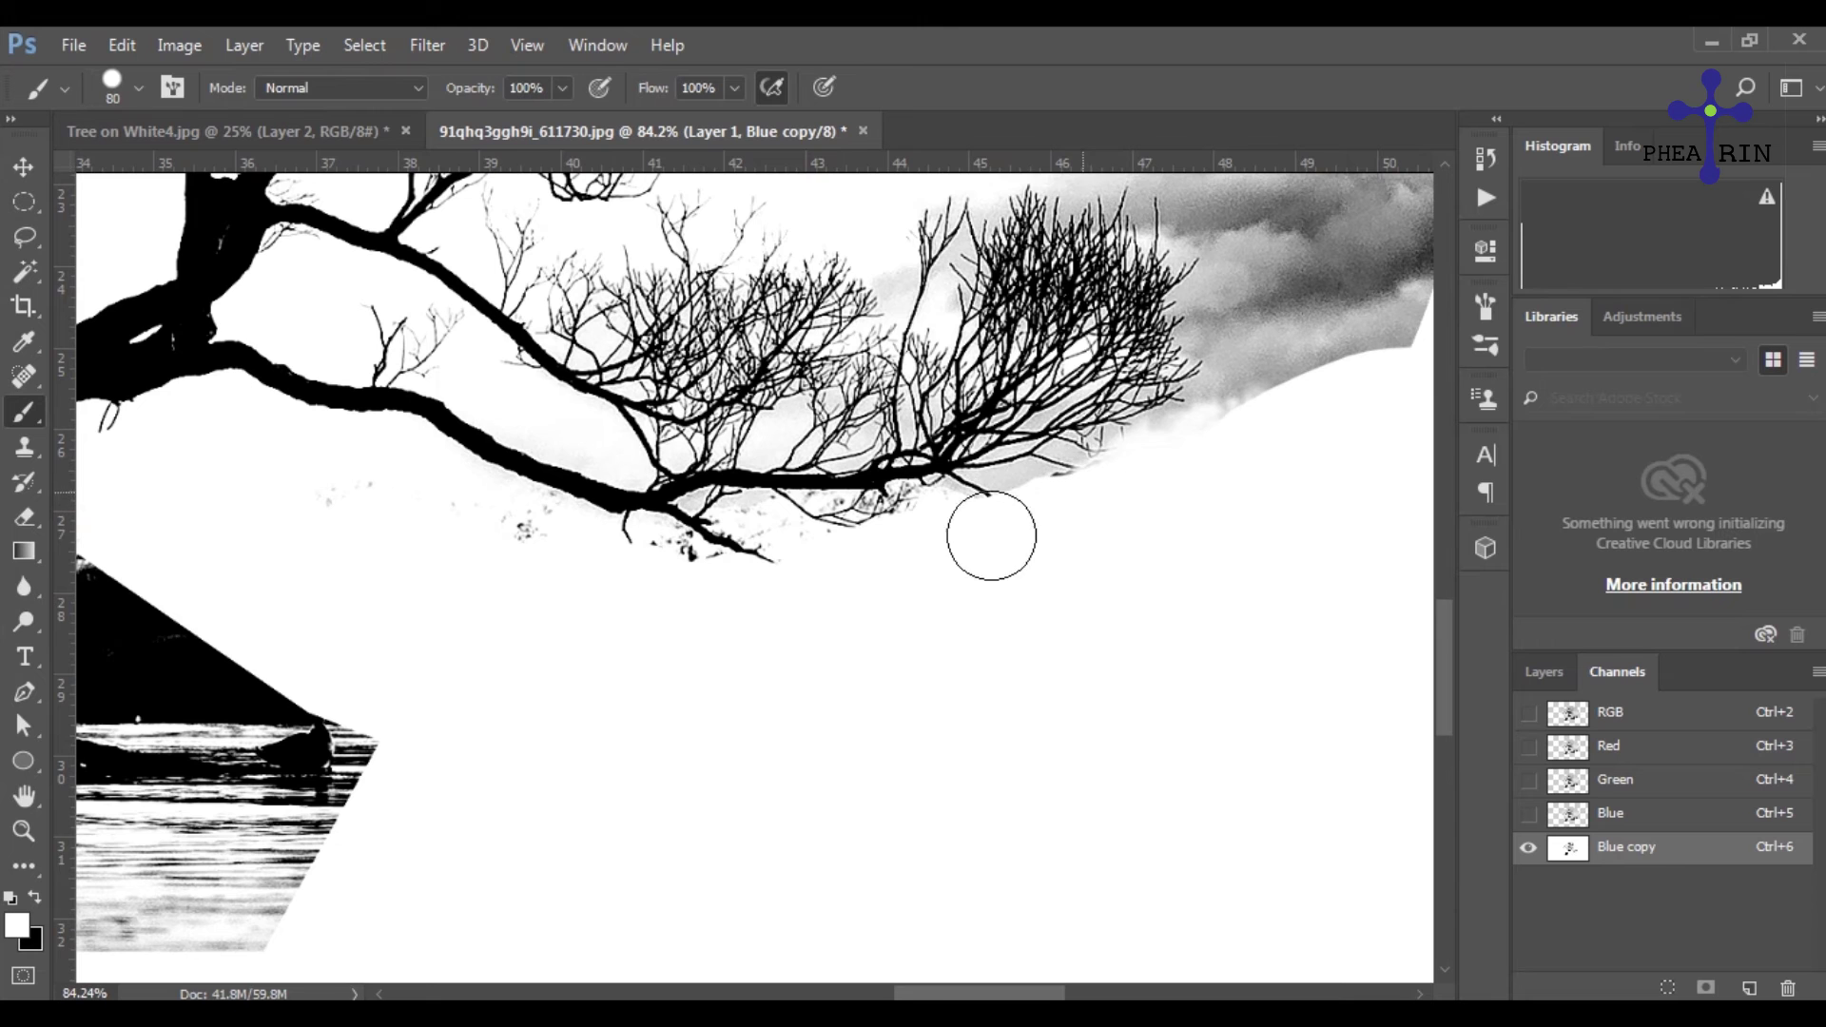
scroll(470, 712, "down", 3)
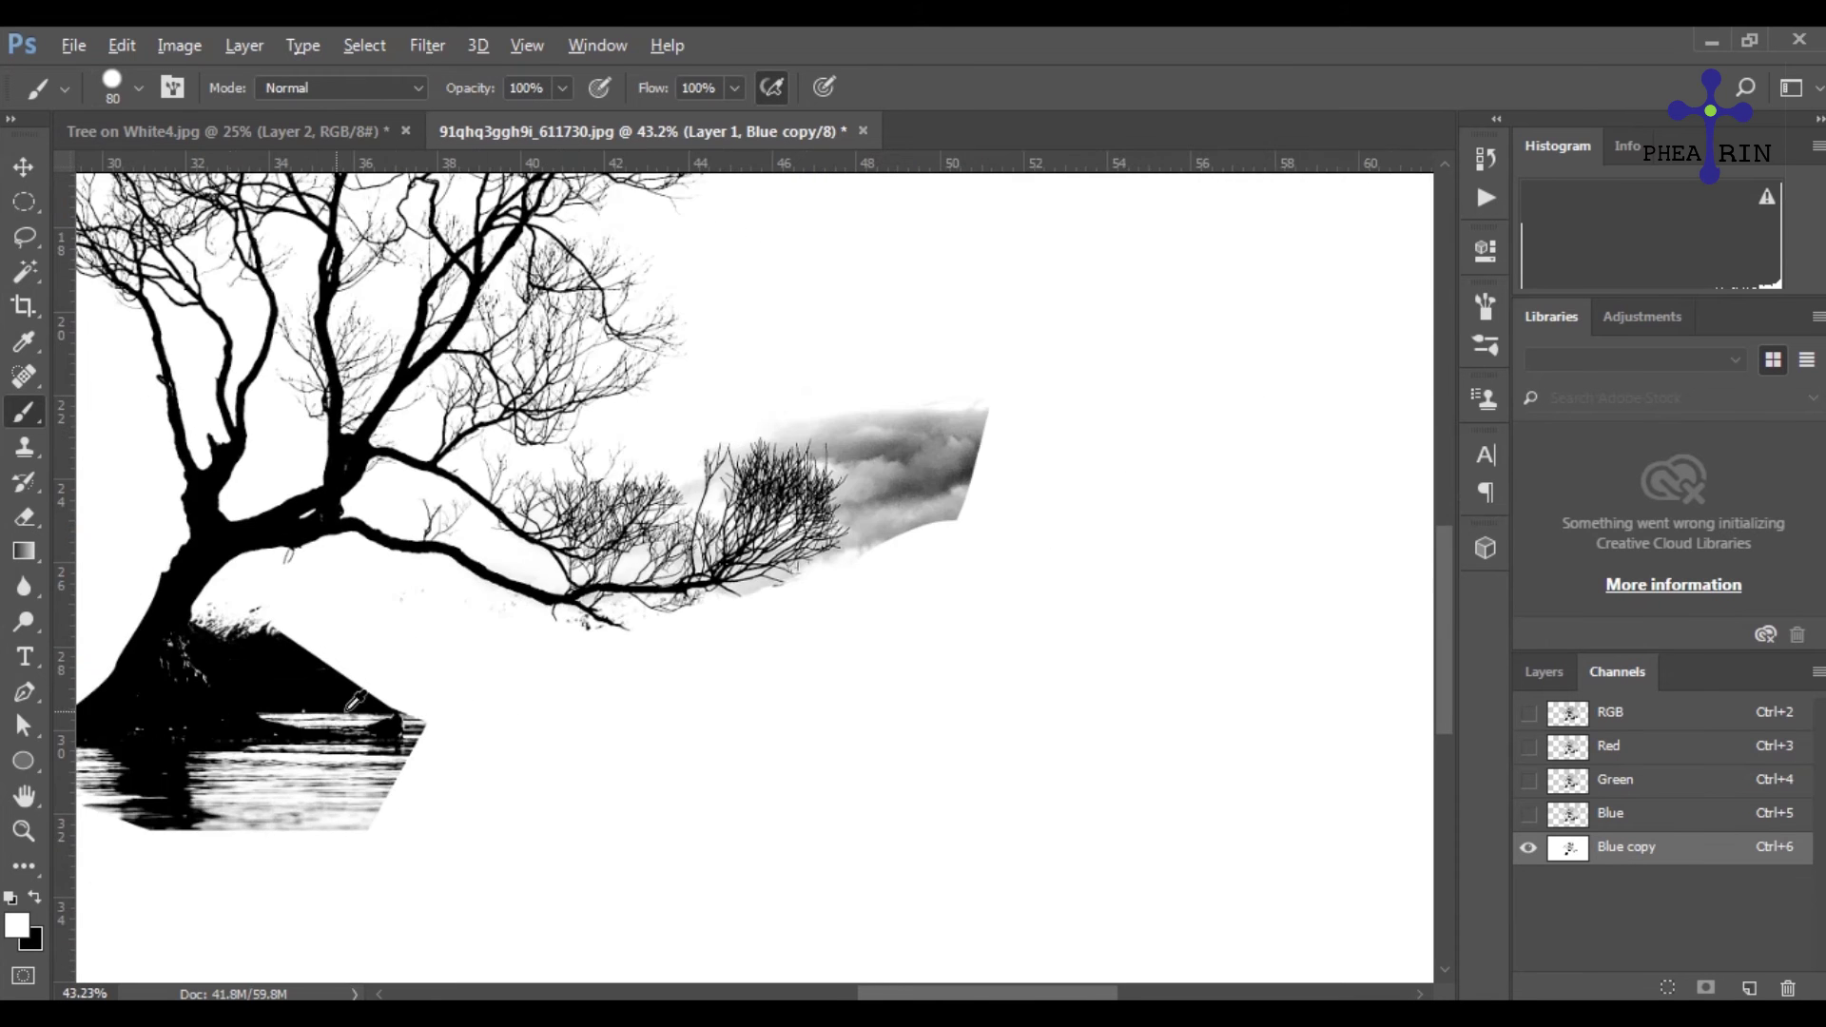
scroll(572, 668, "up", 4)
scroll(572, 668, "down", 5)
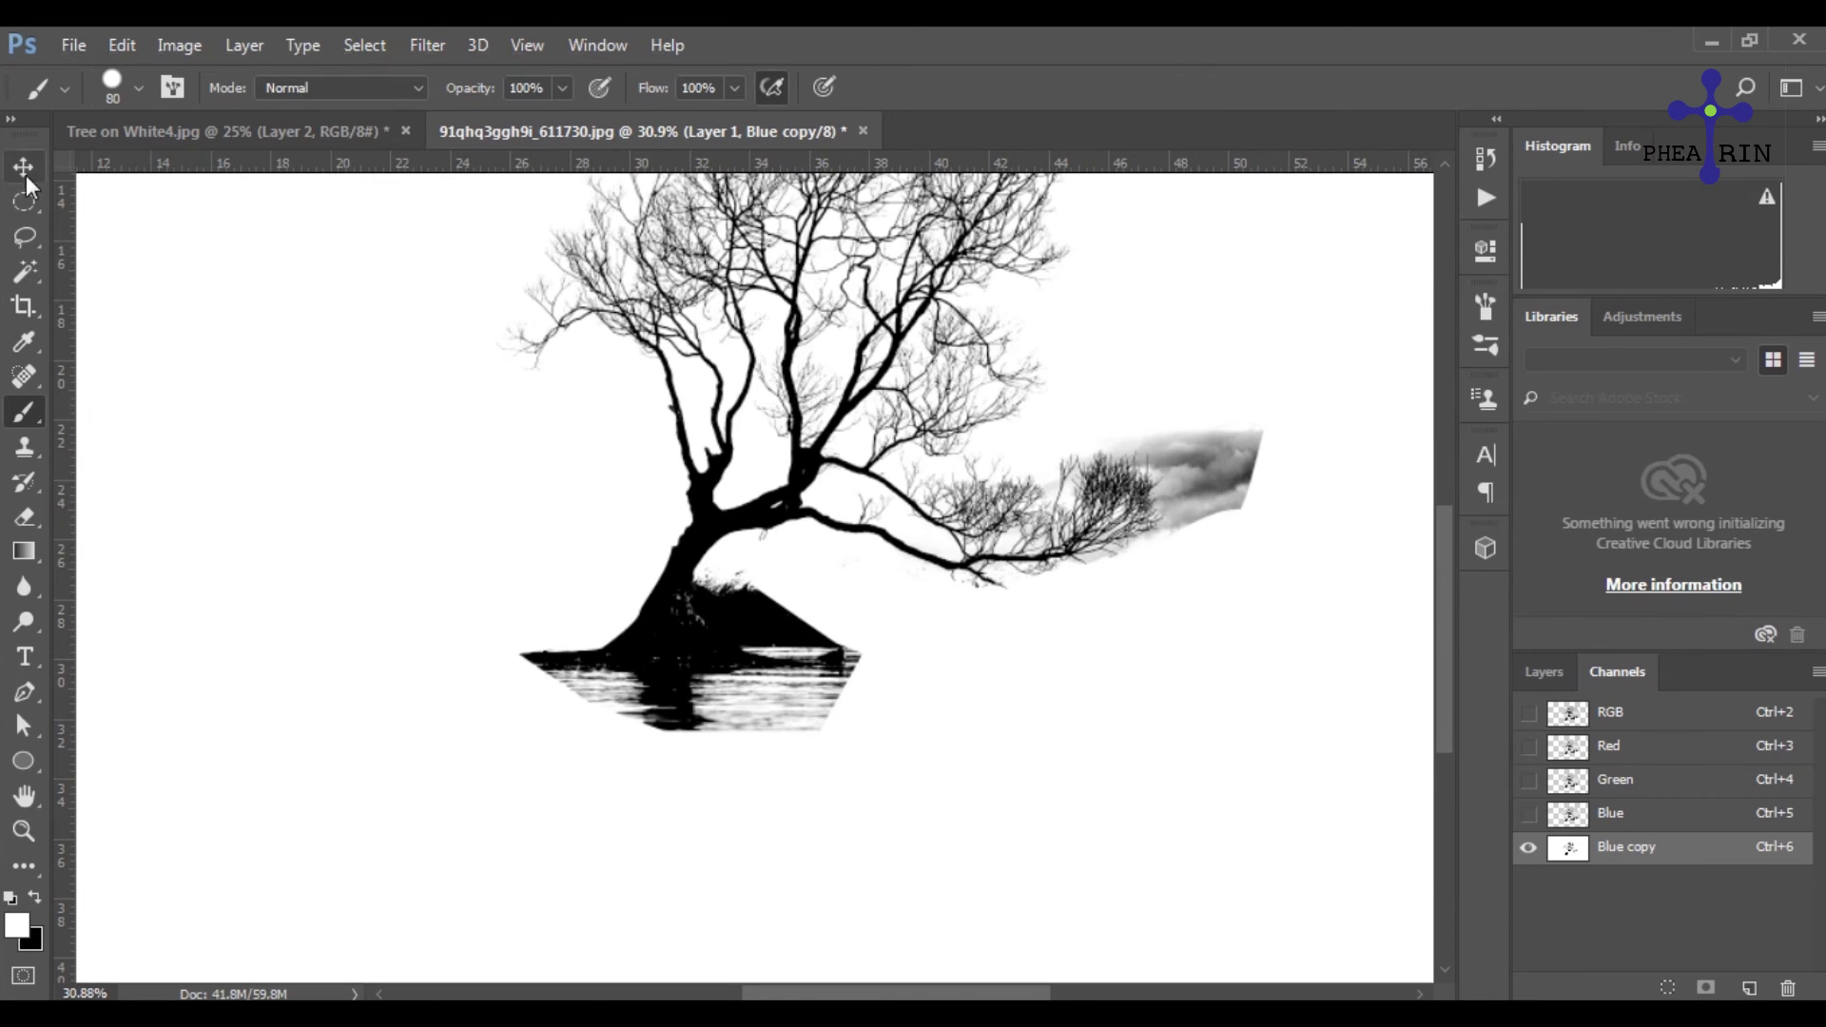
left_click(24, 167)
scroll(1129, 620, "up", 1)
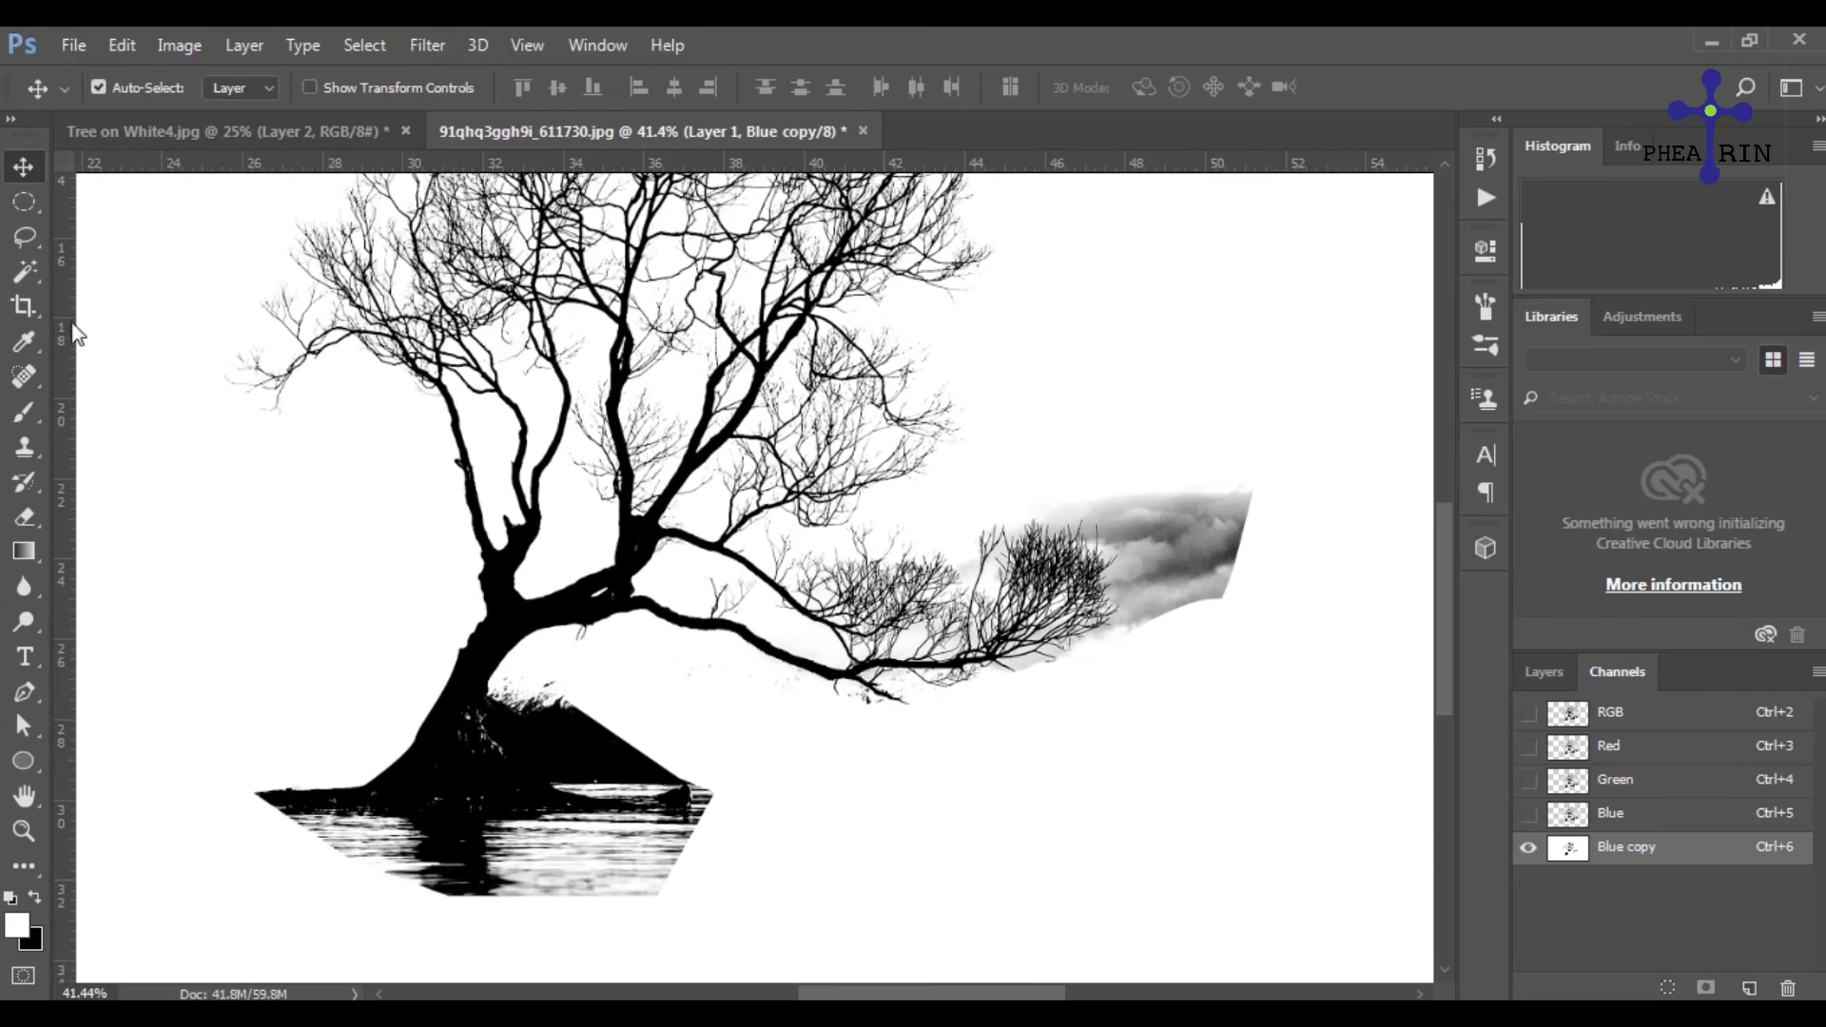
- Select the black tree silhouette in the Blue copy channel with the Magic Wand
key("w")
left_click(758, 517)
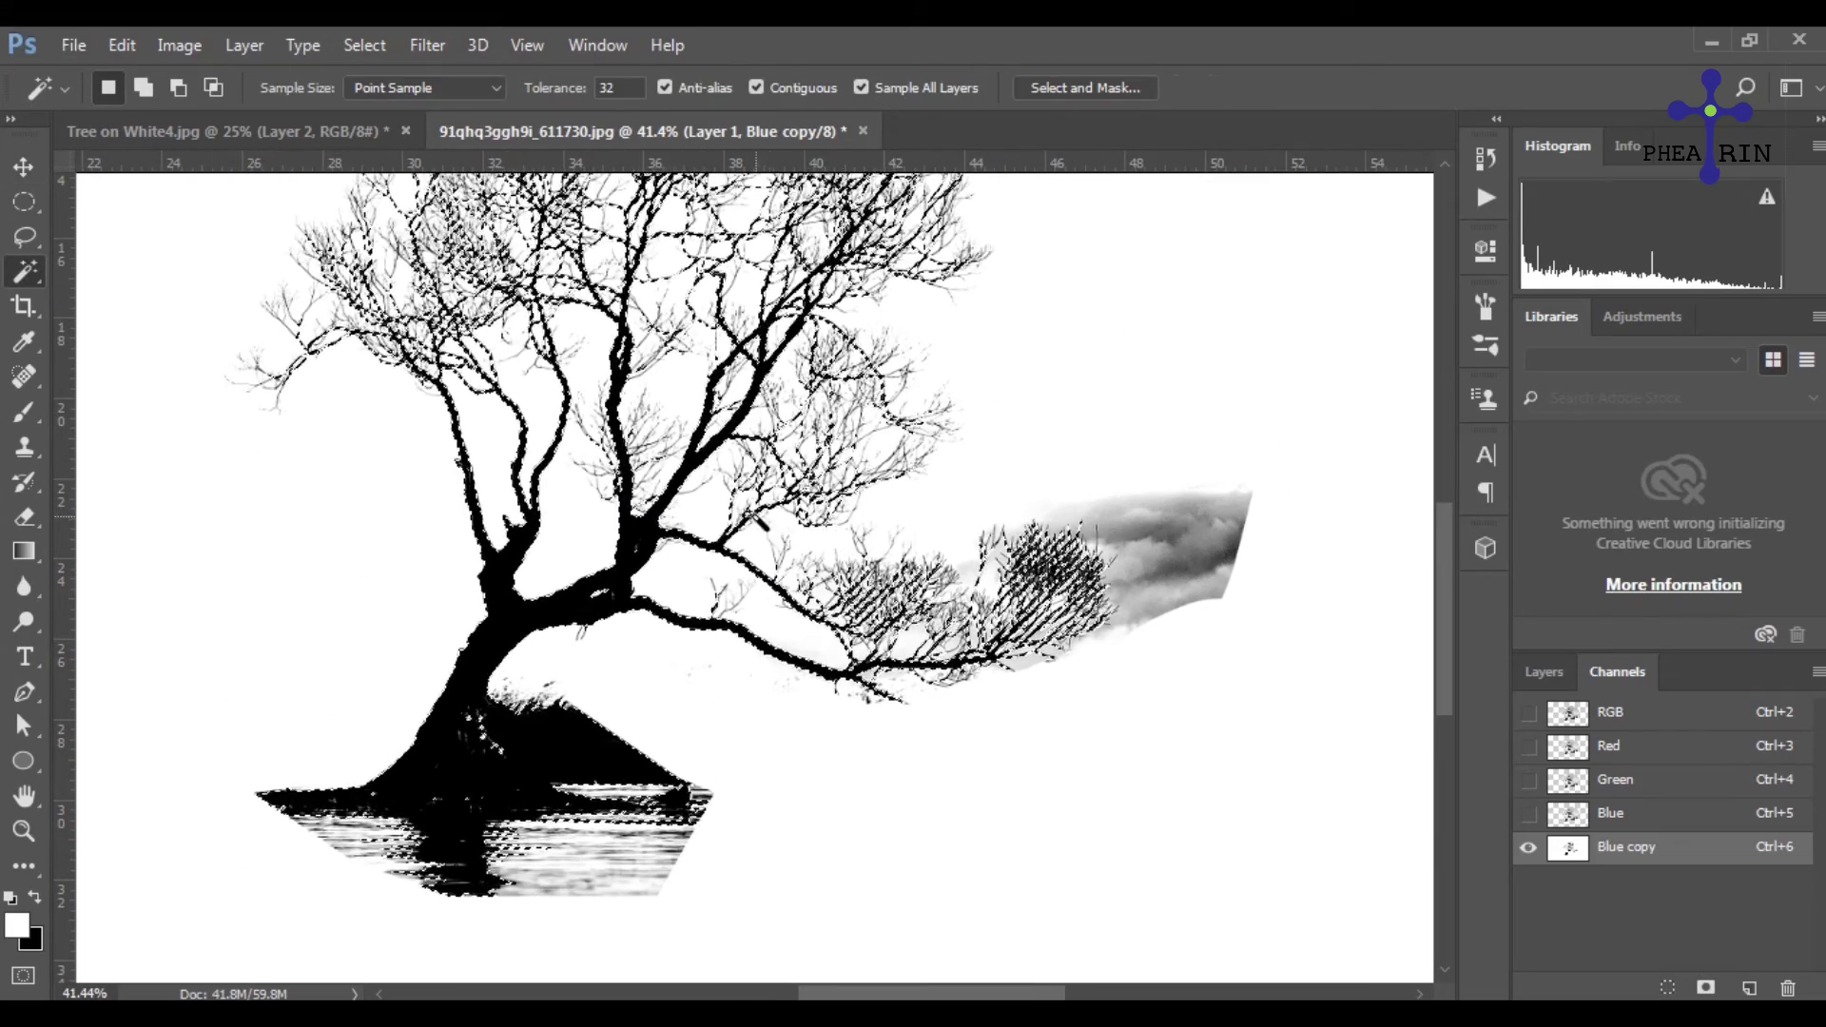
key("alt")
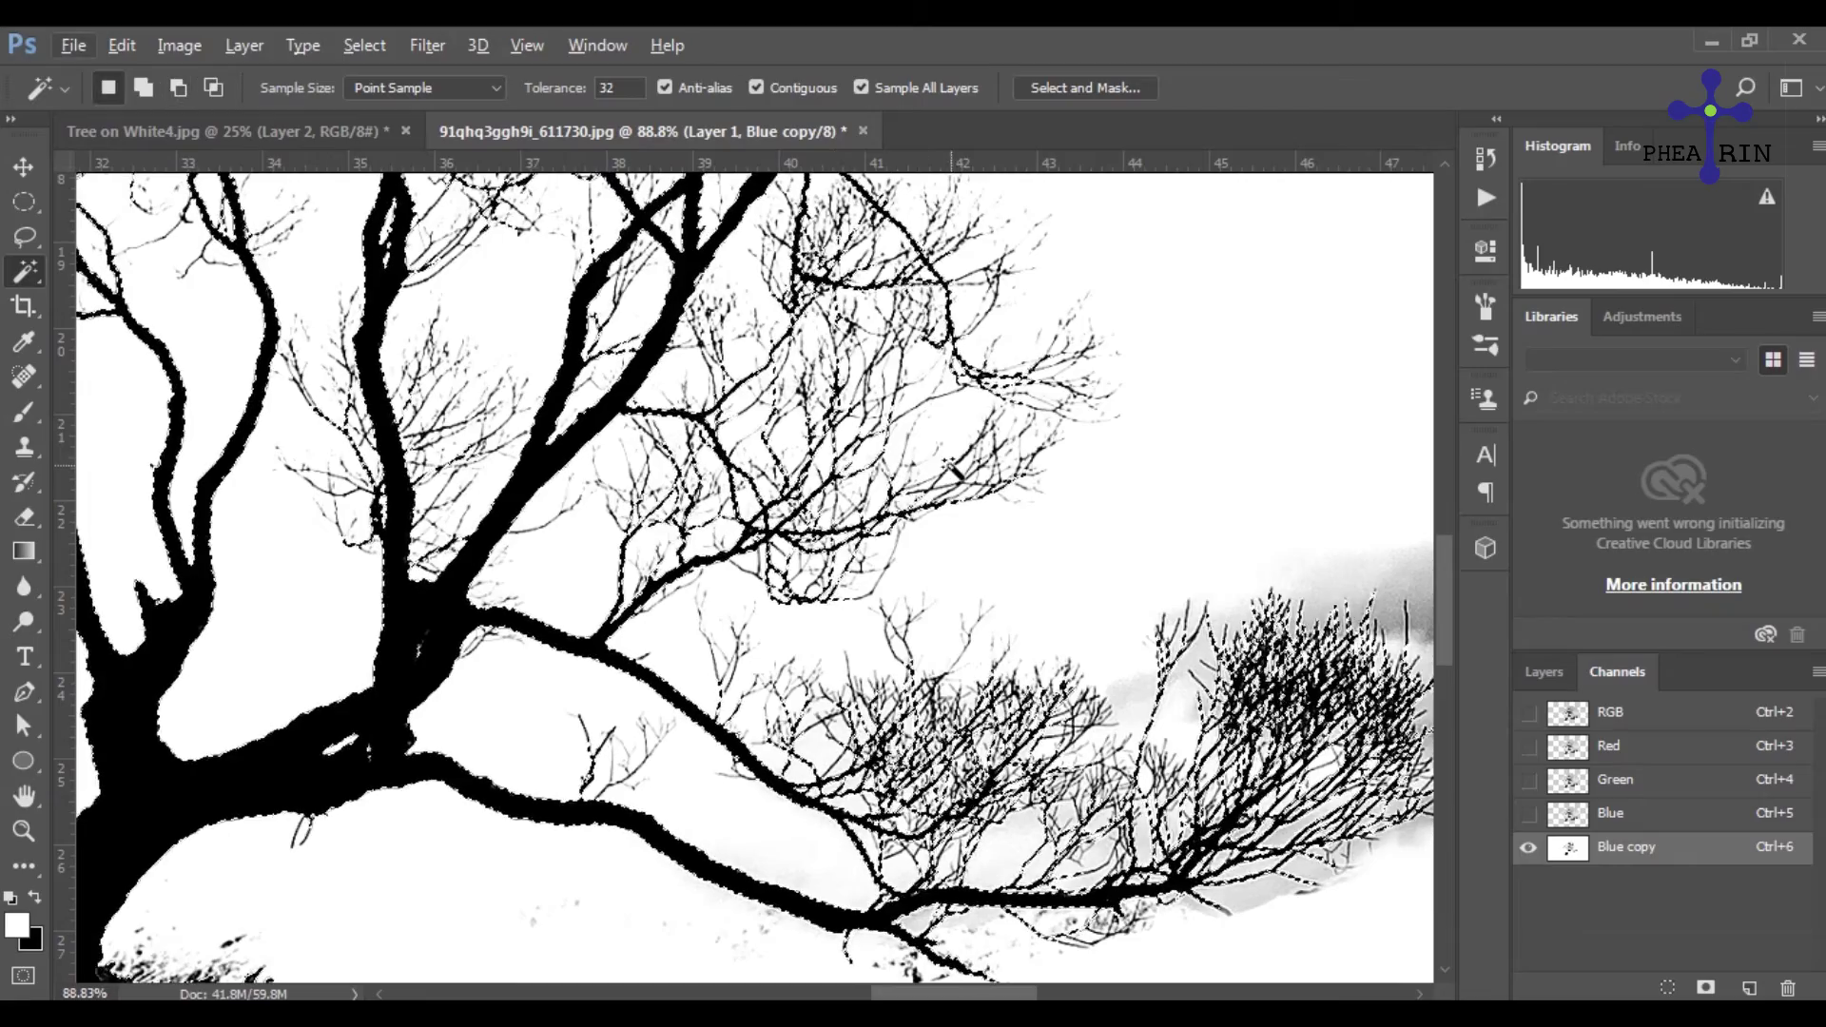
scroll(909, 484, "down", 3)
scroll(909, 483, "down", 2)
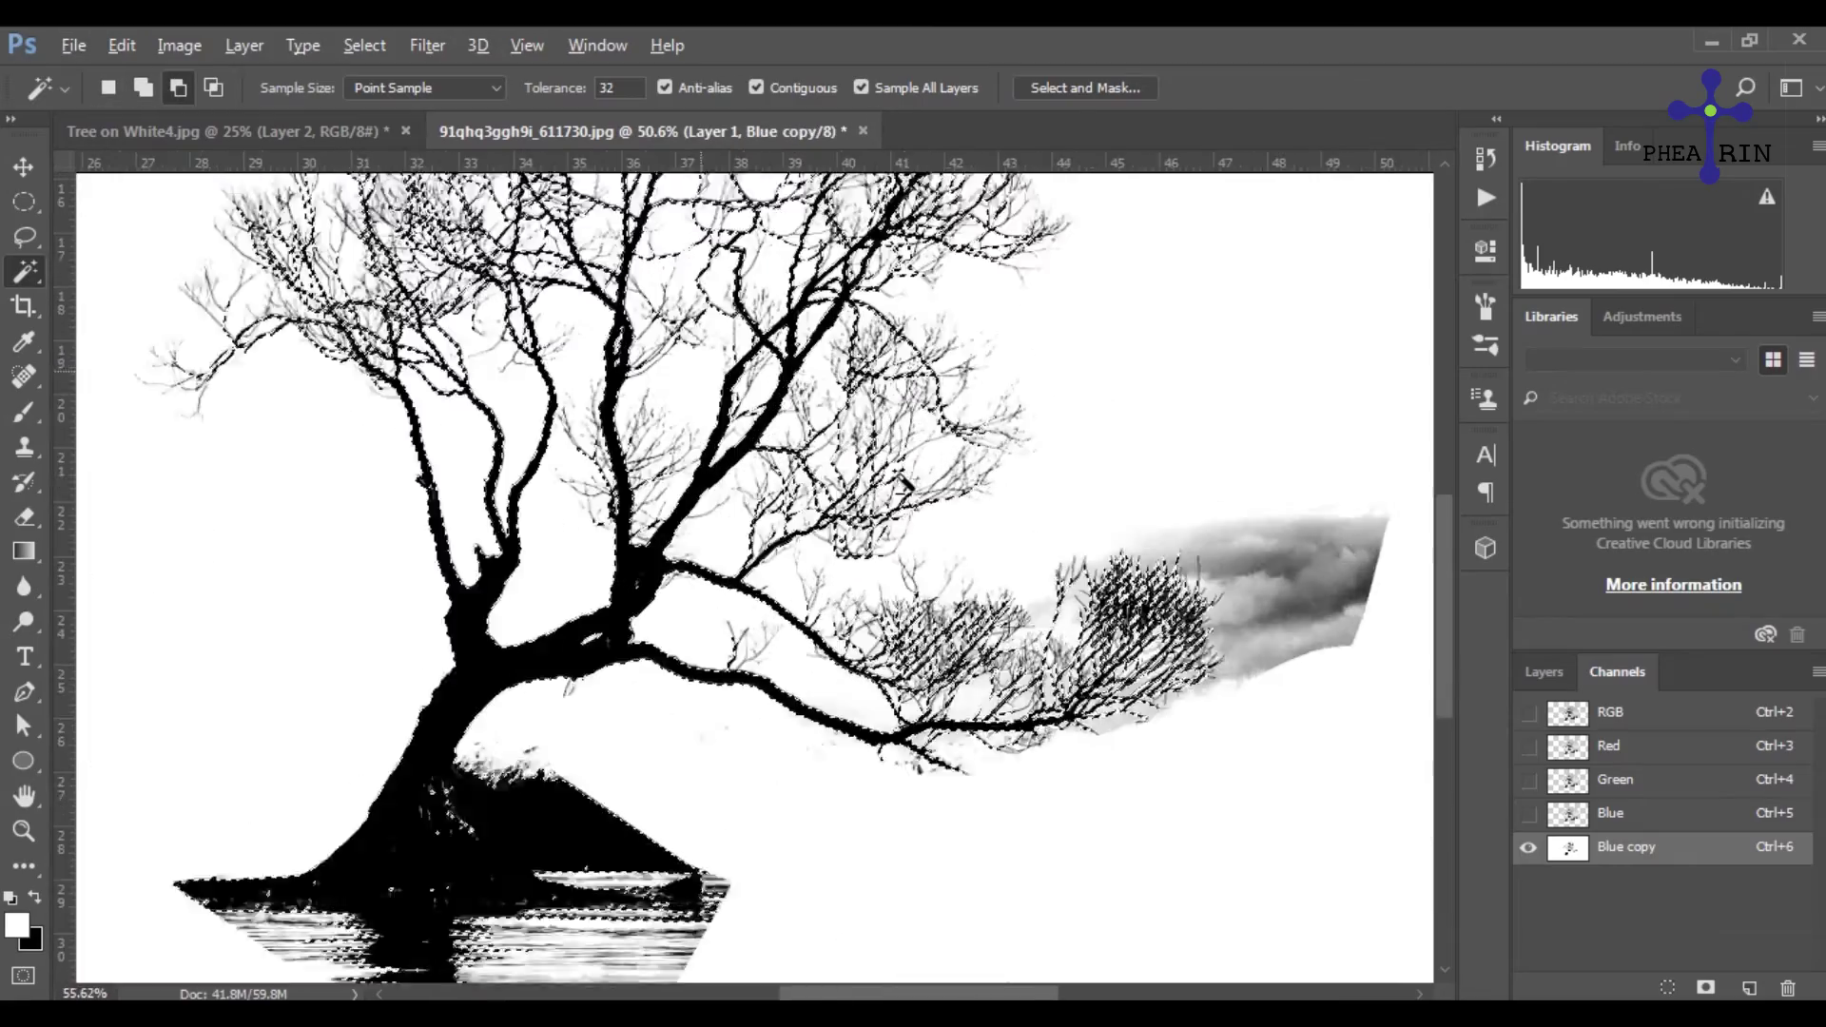
scroll(665, 523, "up", 3)
- Return to the RGB composite and copy the selection onto a new Layer 2
left_click(1618, 713)
left_click(1542, 672)
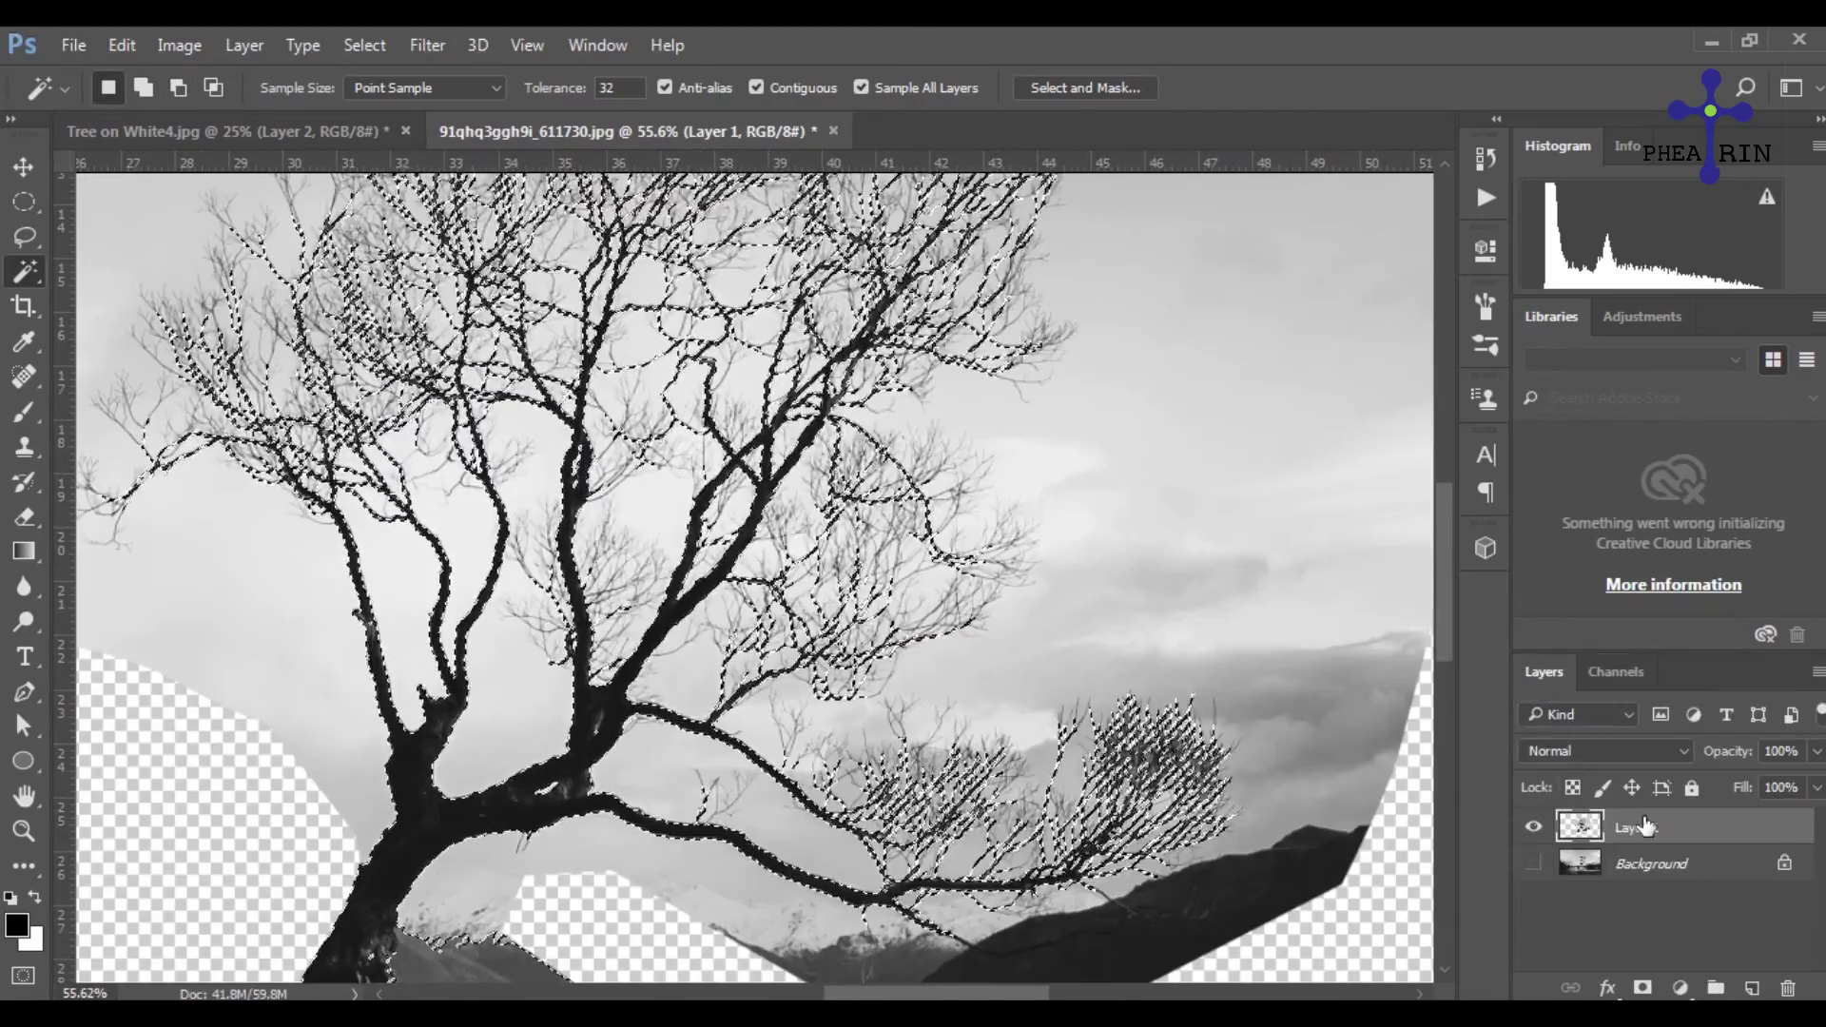
scroll(868, 763, "down", 3)
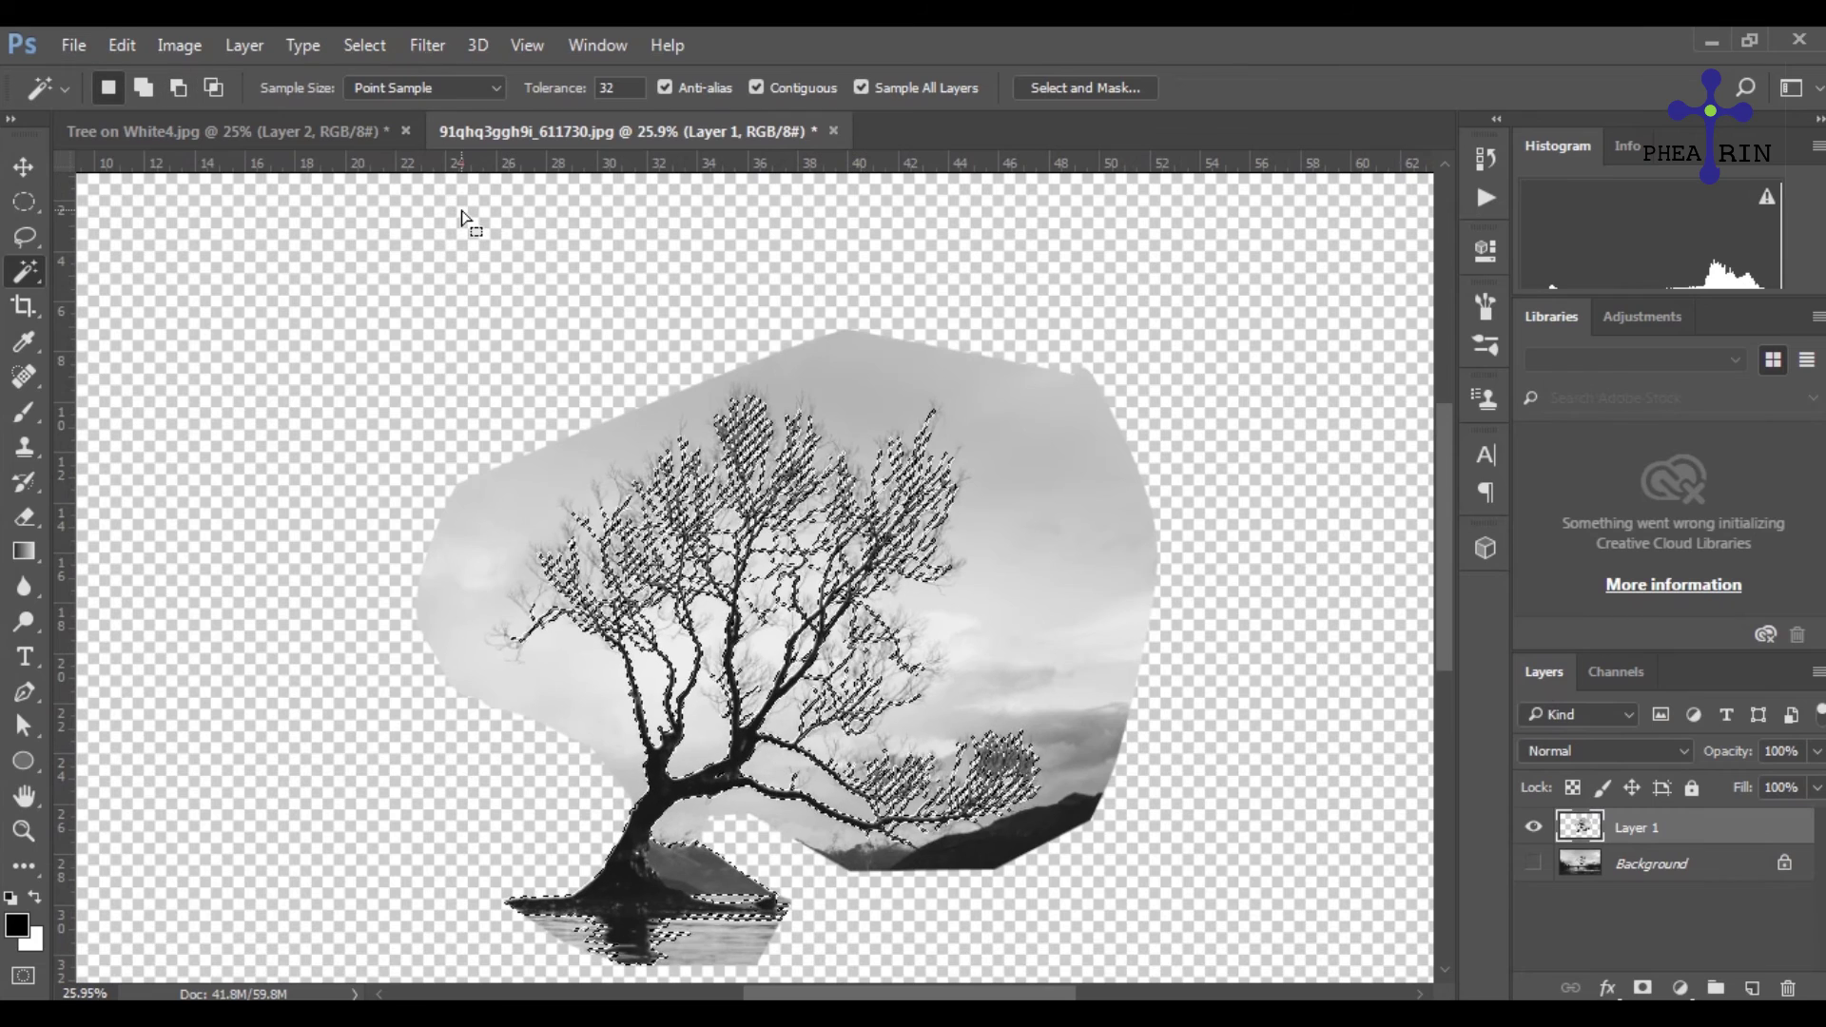
key("ctrl+j")
- Undo the wrong layer copy and invert the selection with Select > Inverse
left_click(1535, 864)
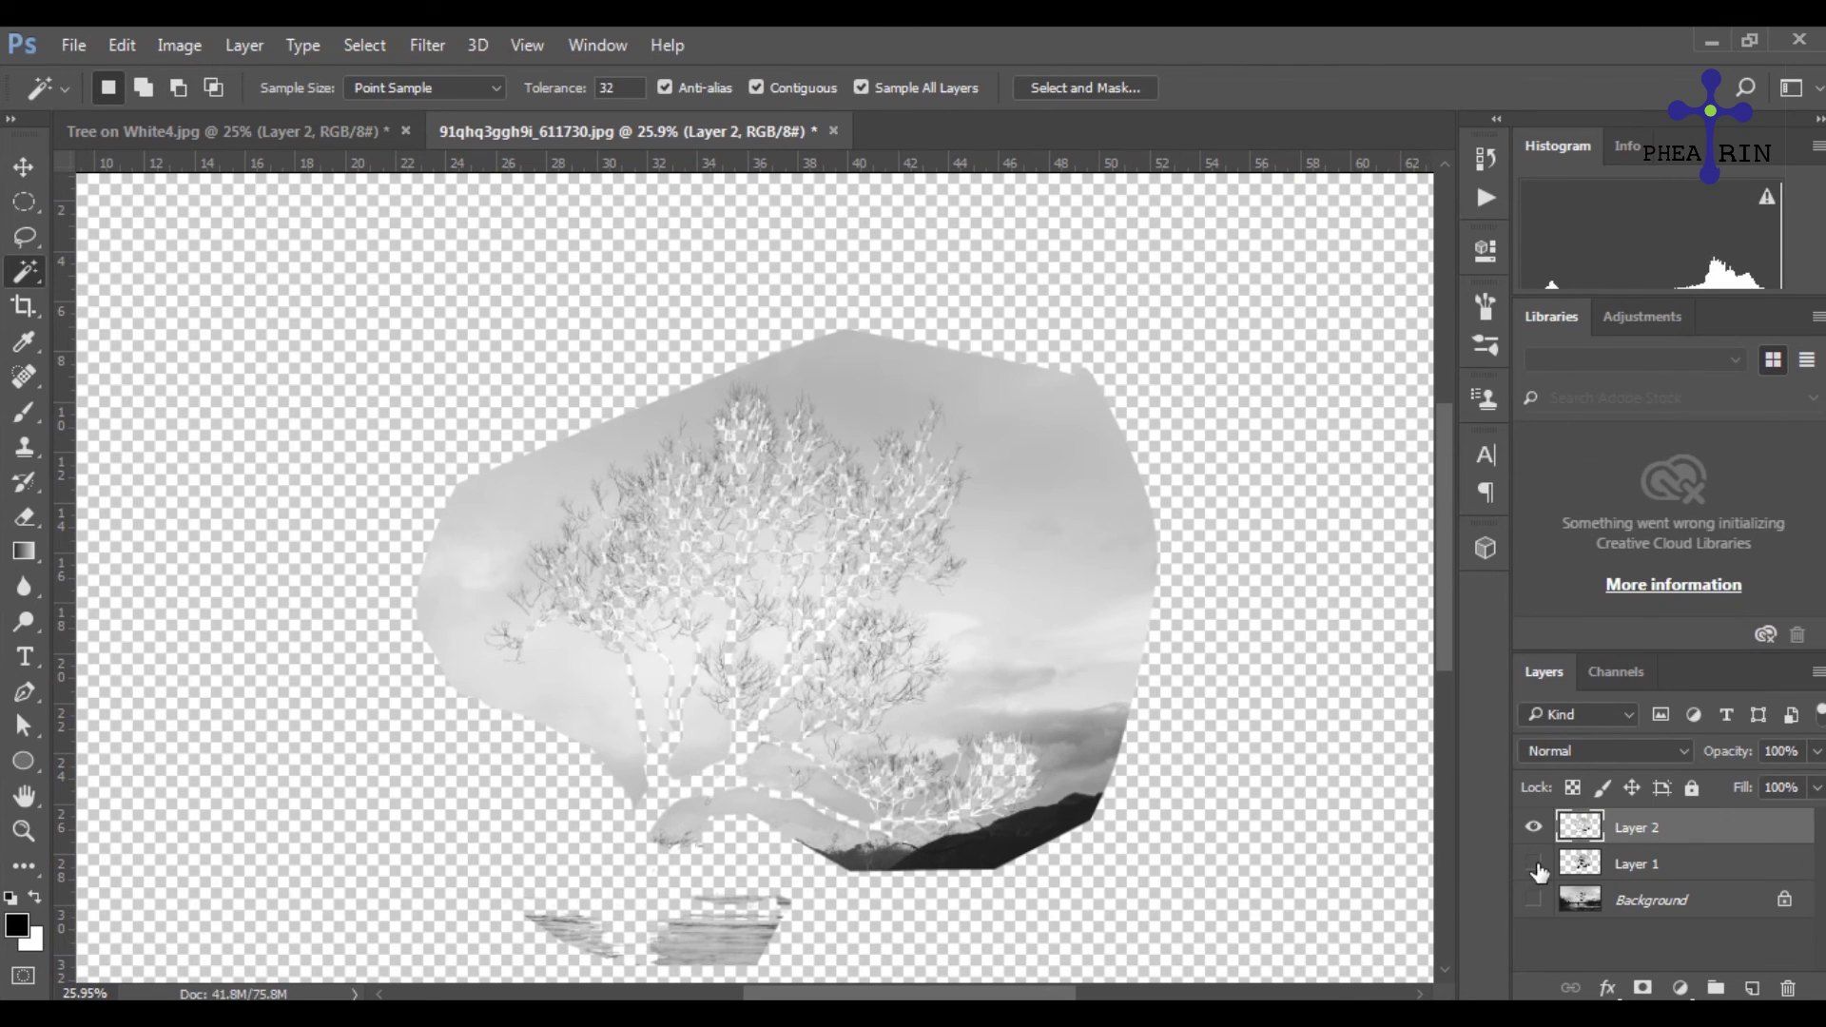
left_click(1537, 866)
key("ctrl+alt+z")
key("ctrl+alt+z")
key("ctrl+alt+z")
left_click(356, 46)
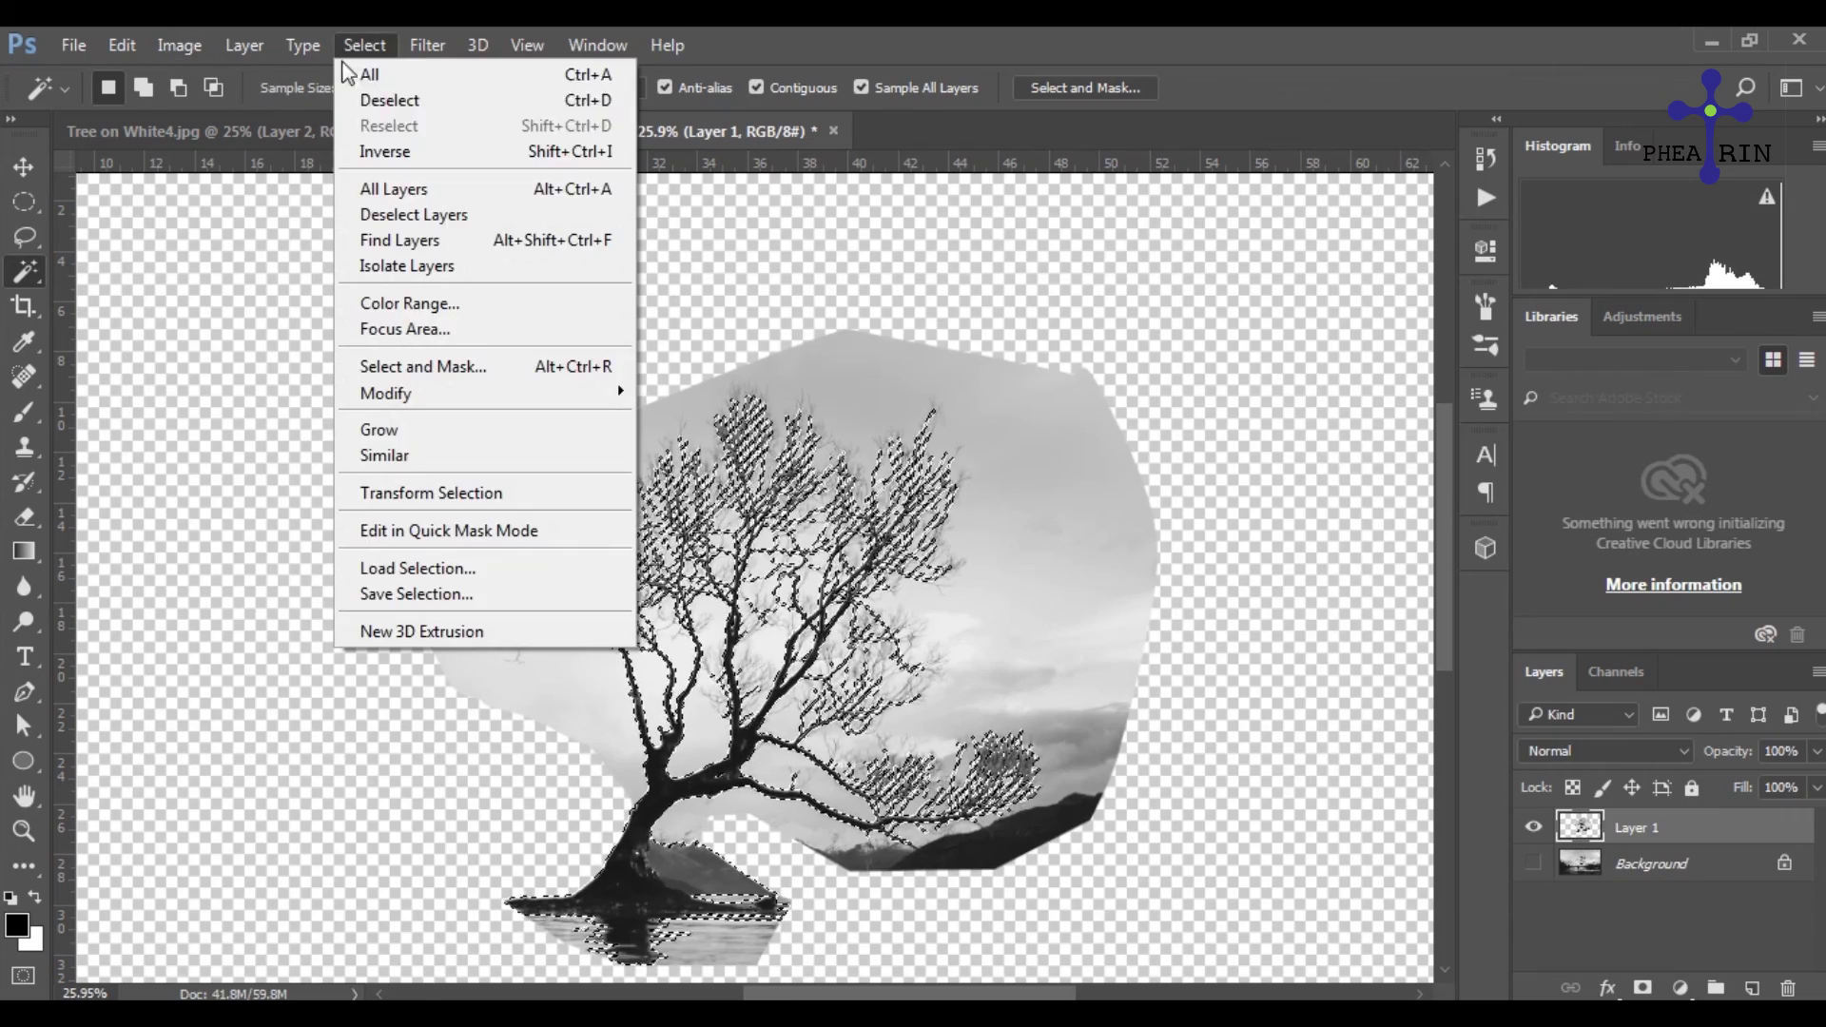
left_click(408, 153)
key("Delete")
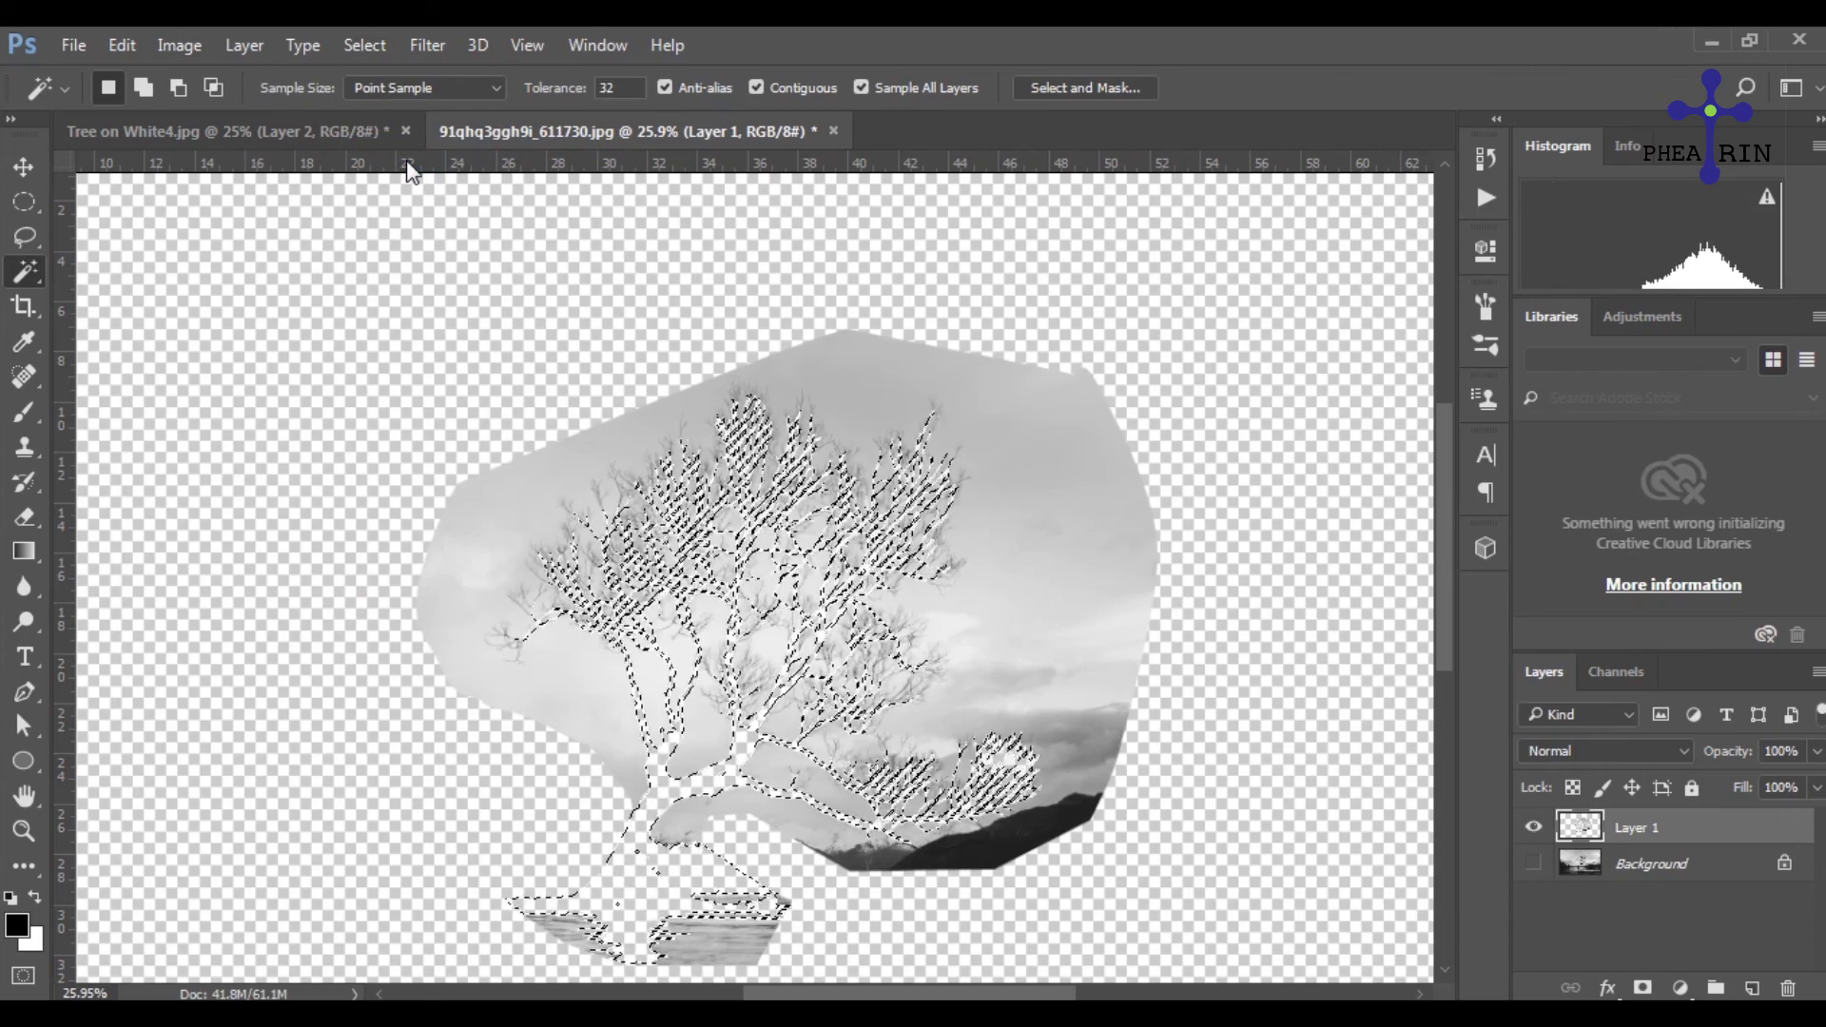
key("ctrl+z")
- Copy the tree to its own layer, hide Layer 1, and fill Layer 3 white
key("ctrl+j")
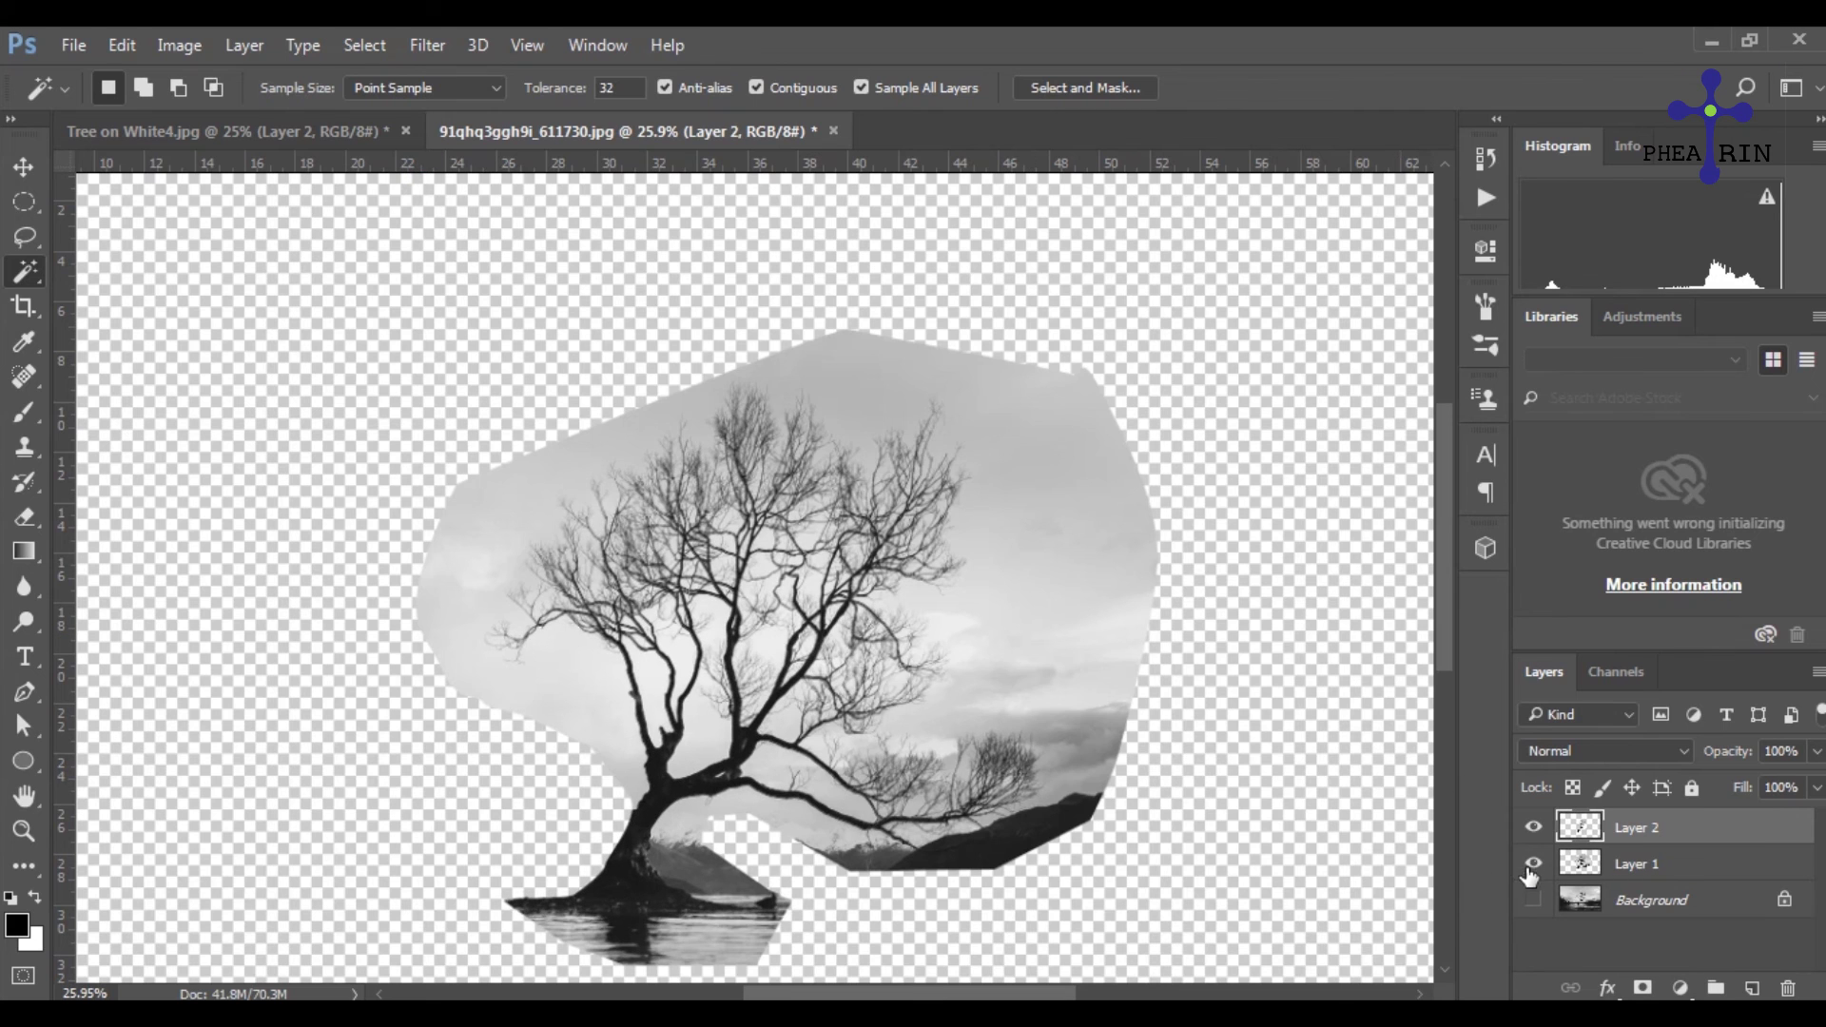
left_click(1533, 866)
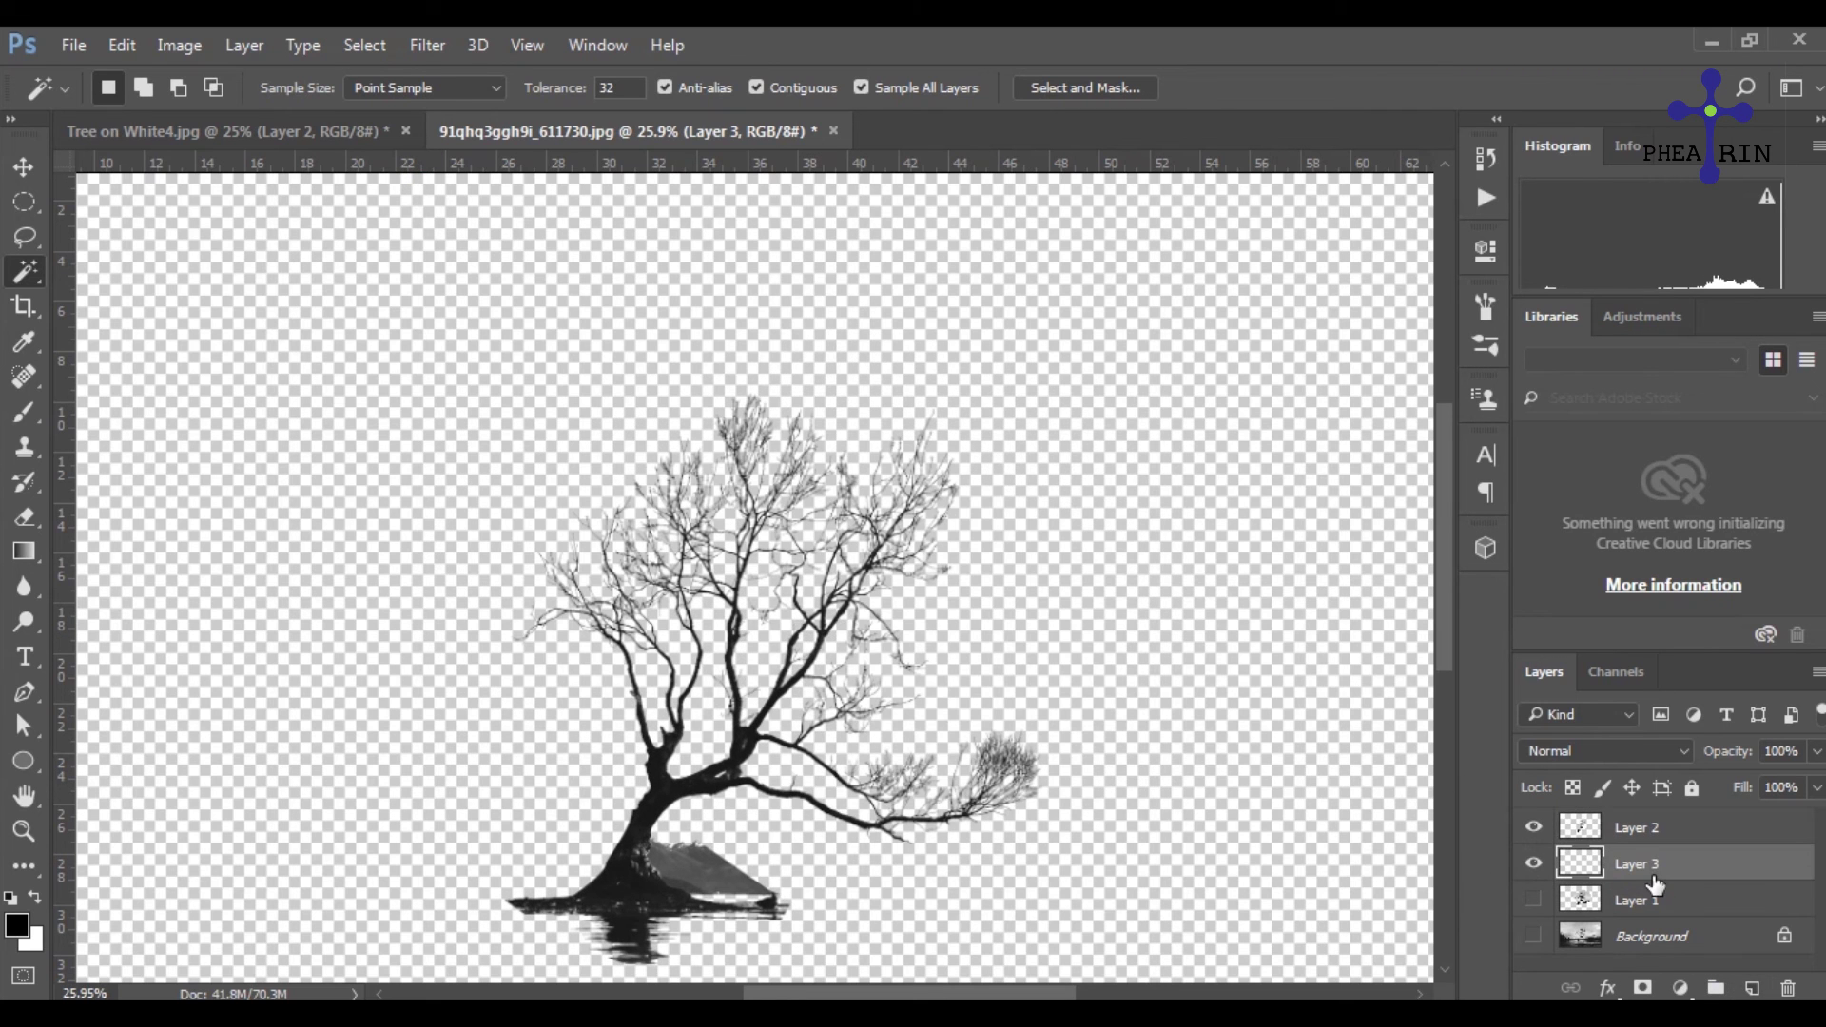
key("alt+BackSpace")
key("ctrl+BackSpace")
key("ctrl+0")
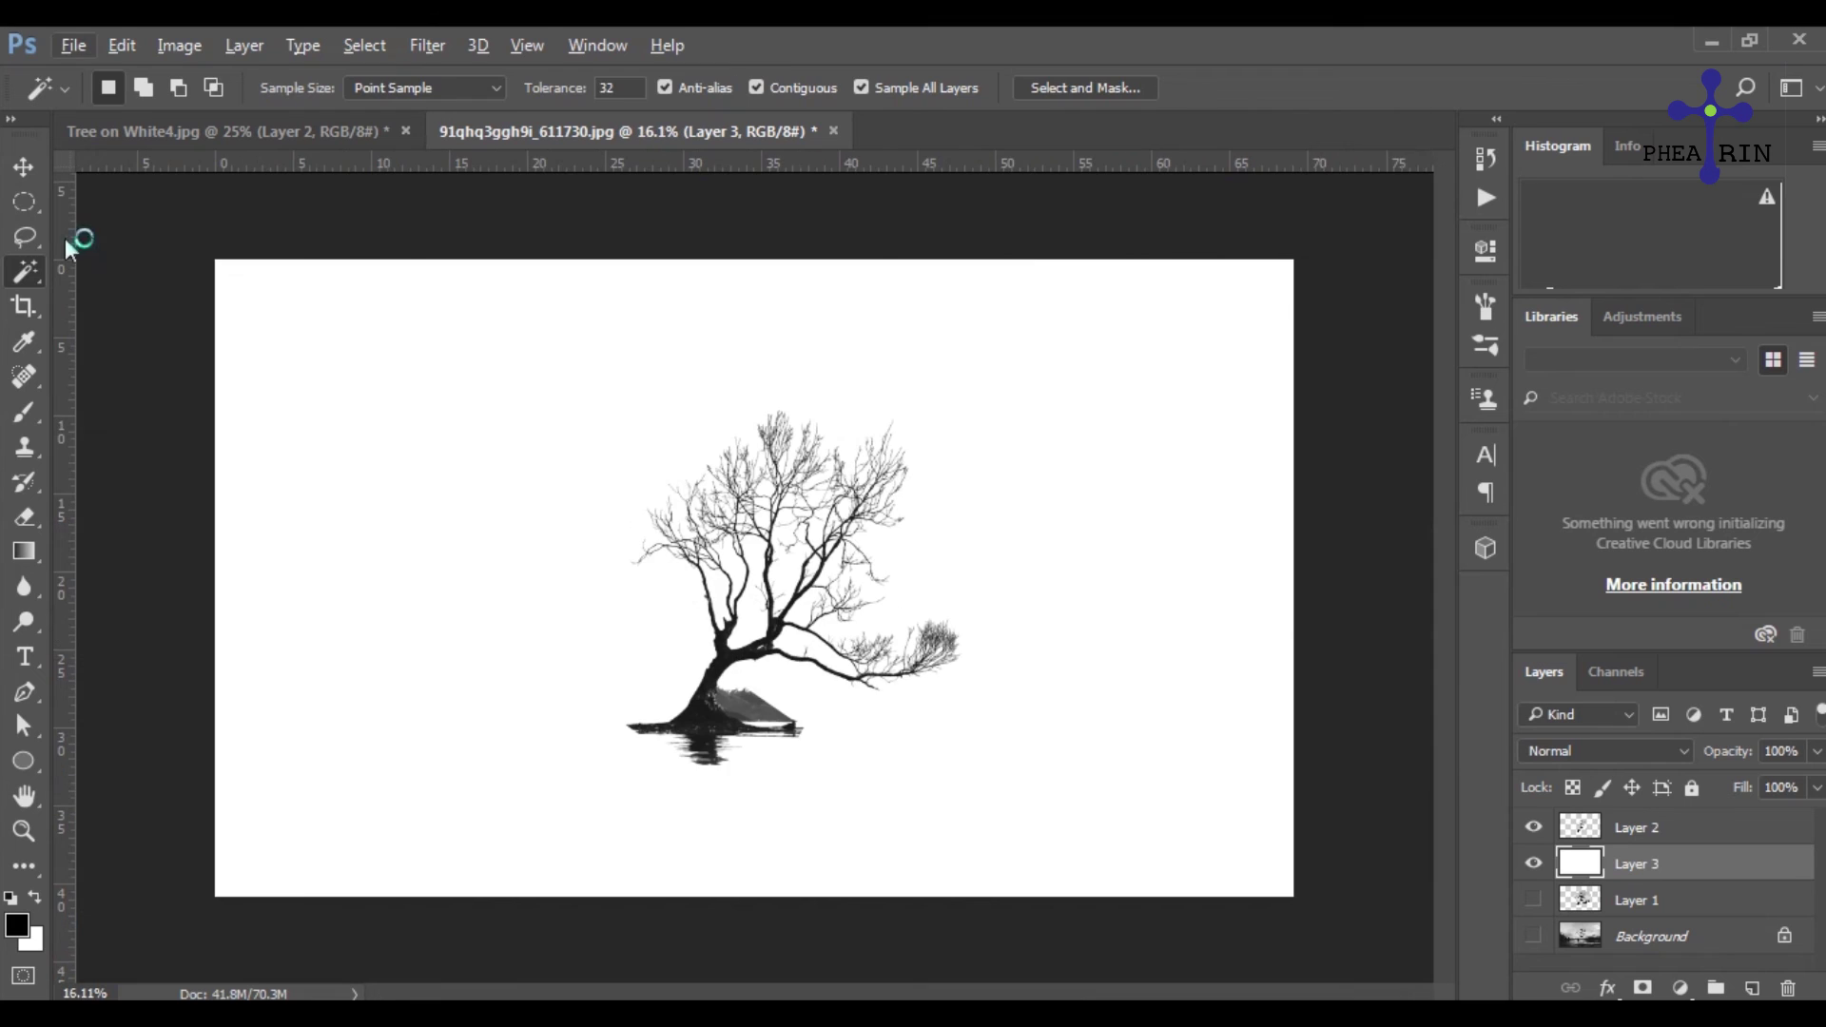